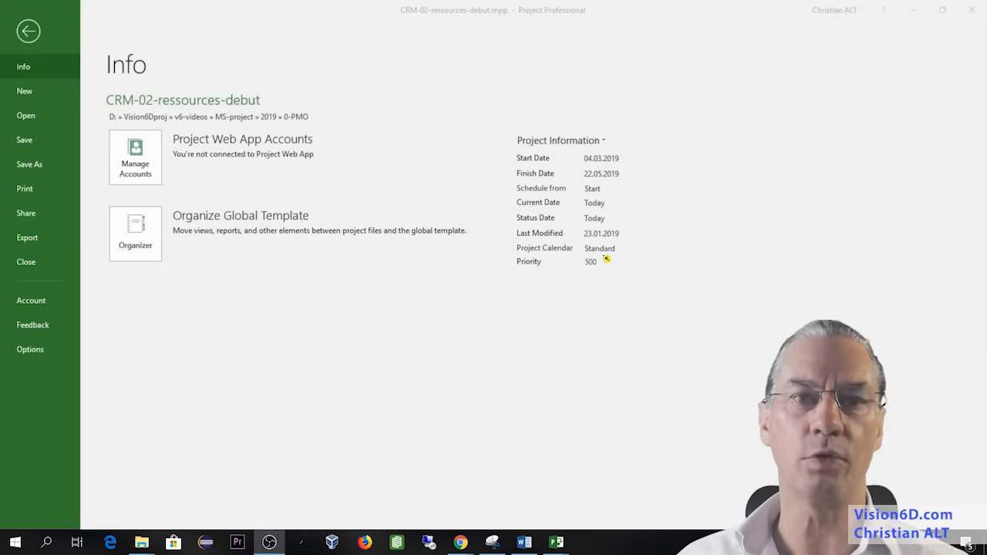
- Review the account and product information and the list of recently opened projects
left_click(32, 303)
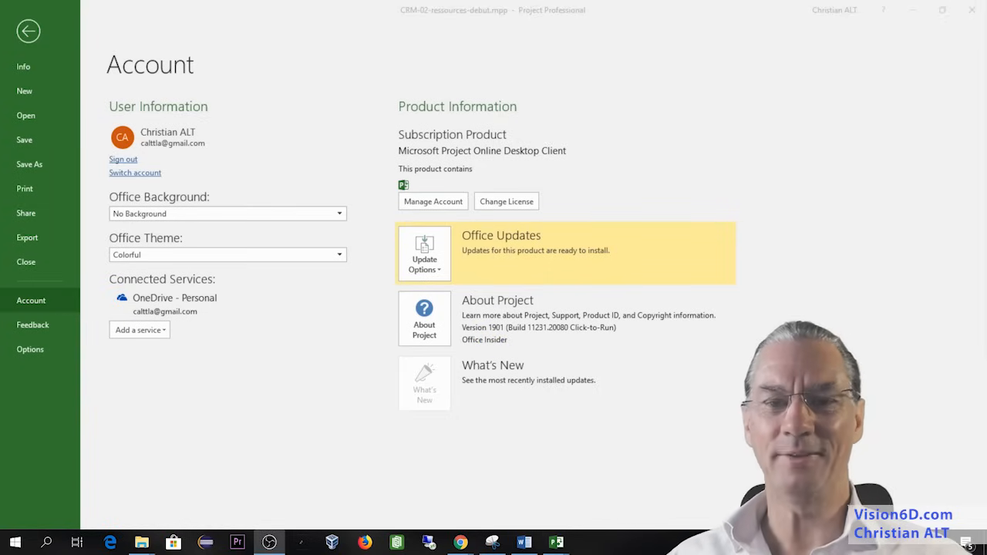
left_click(34, 120)
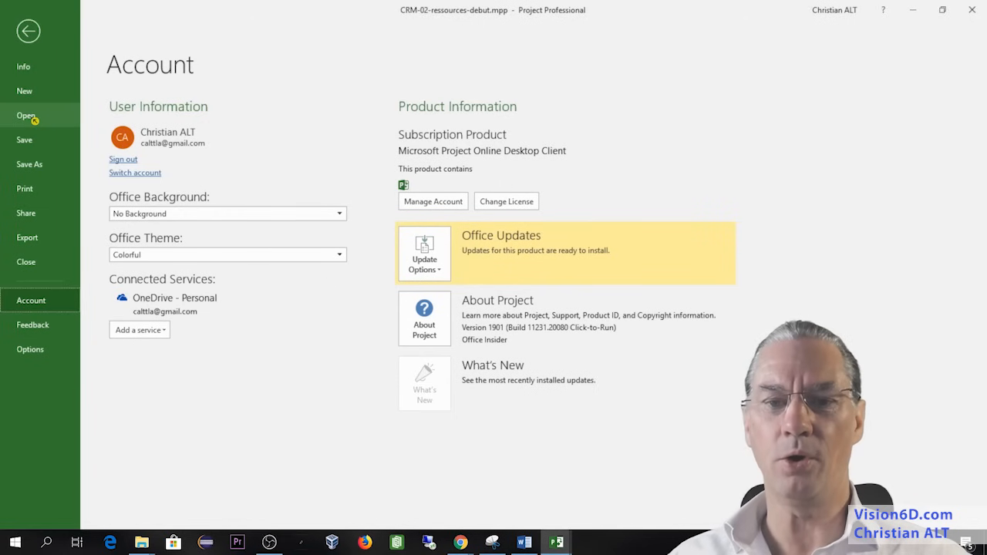
left_click(34, 121)
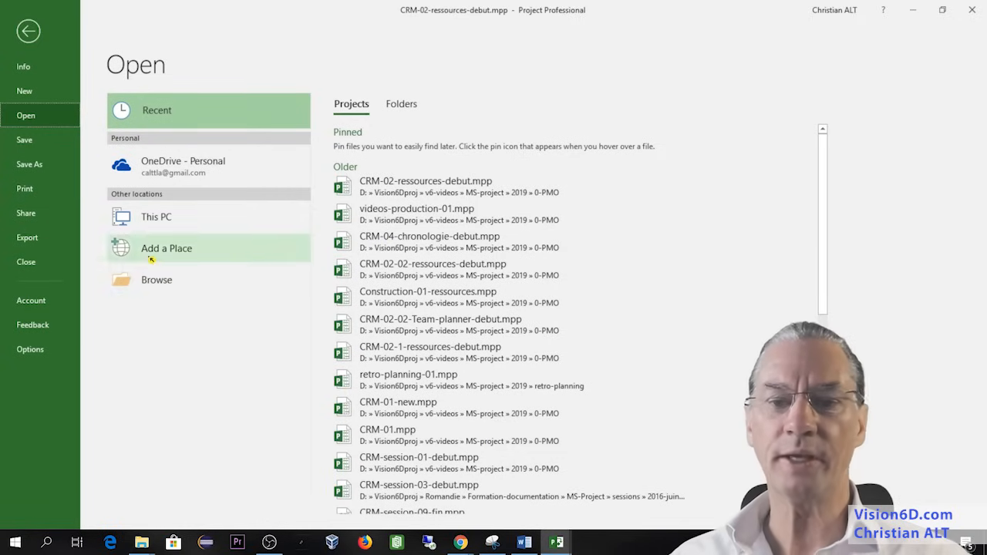
- Create a new blank project and enlarge the timeline area above the Gantt chart
left_click(34, 93)
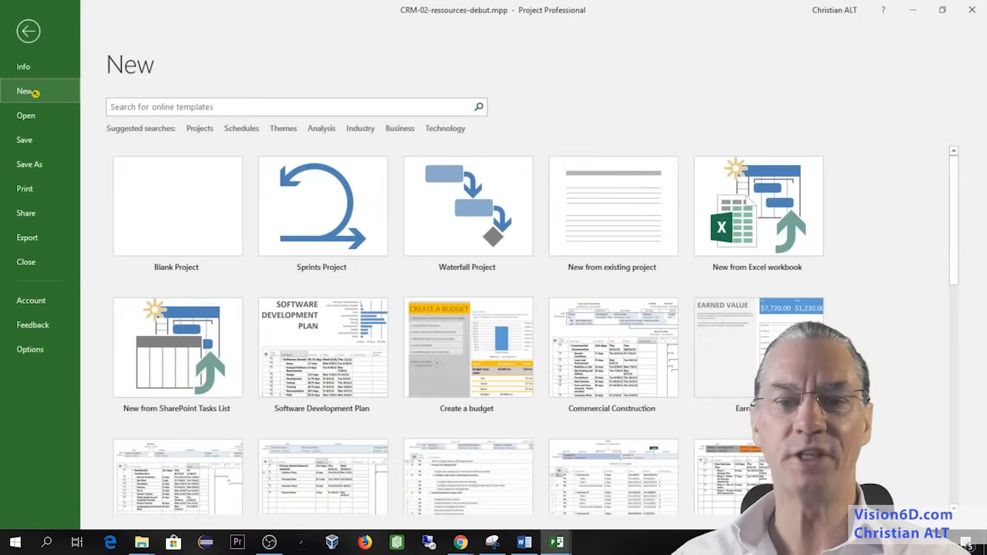
left_click(198, 232)
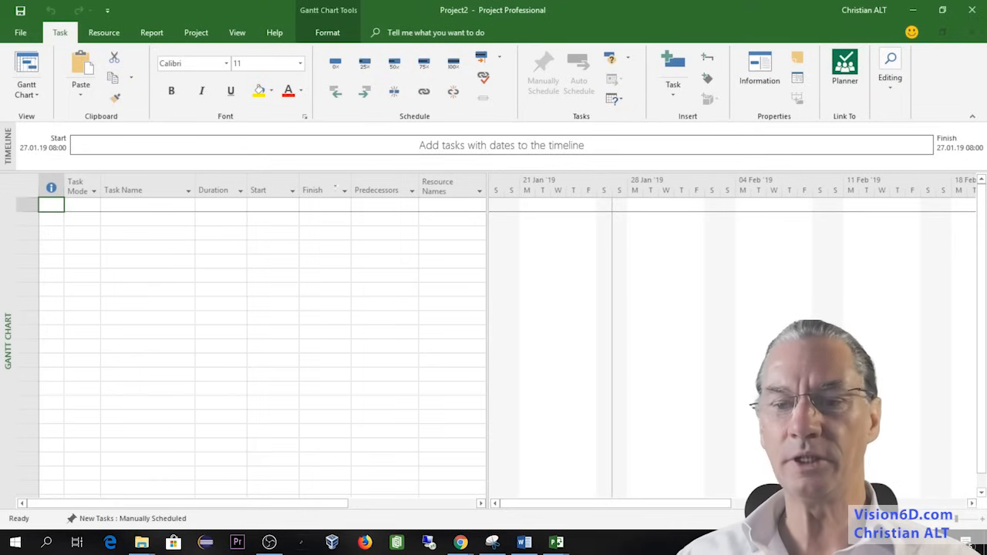
left_click_drag(351, 170, 351, 239)
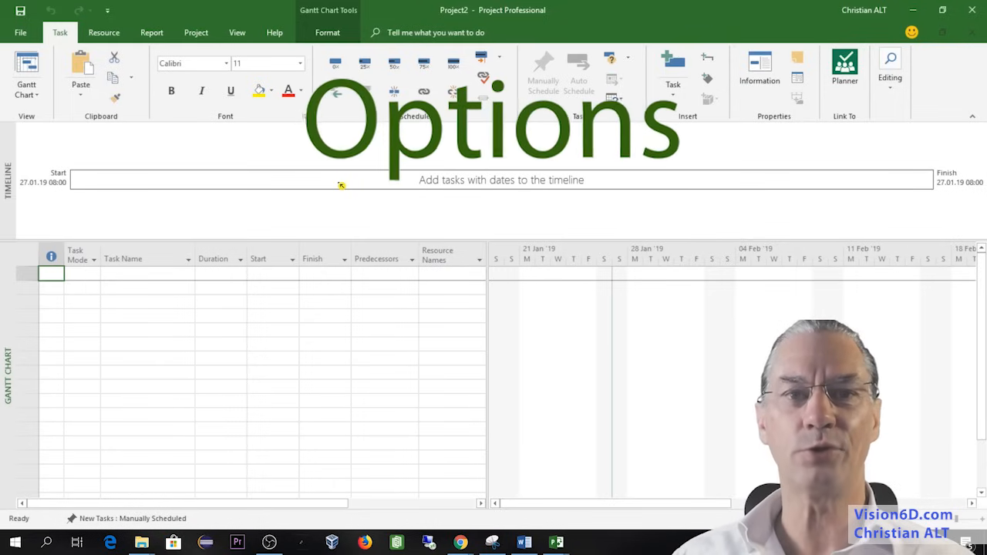
- In the project's scheduling options, set the week to start on Monday
left_click(27, 34)
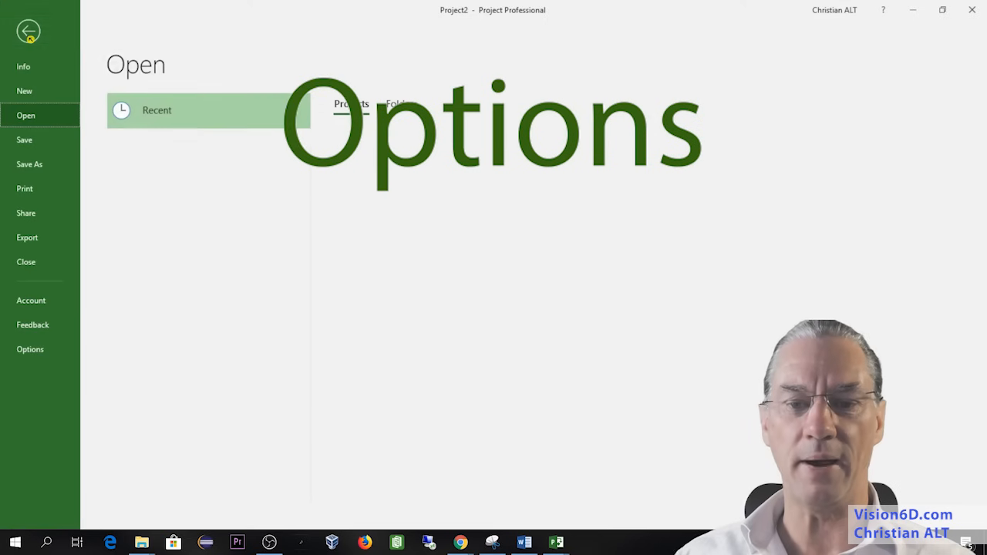
left_click(30, 351)
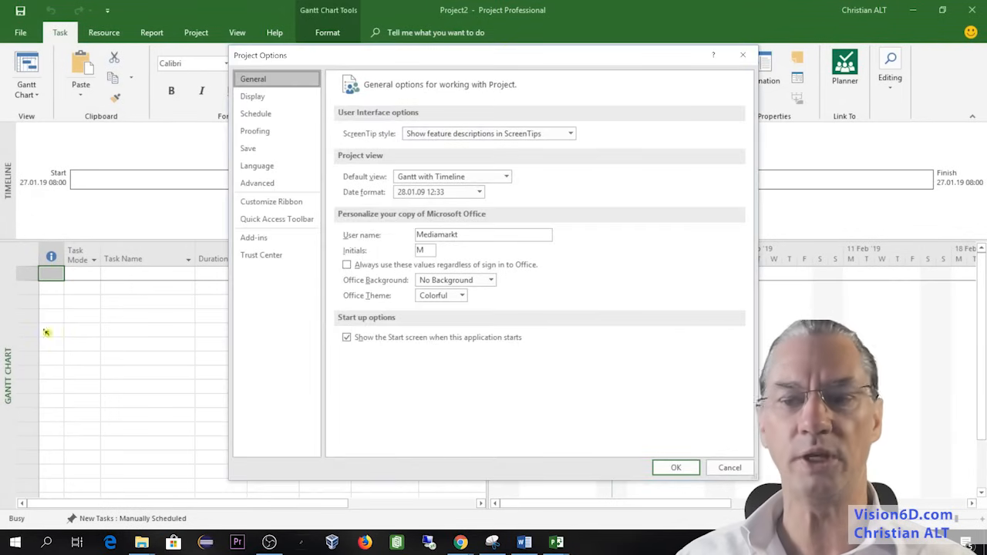
left_click(270, 117)
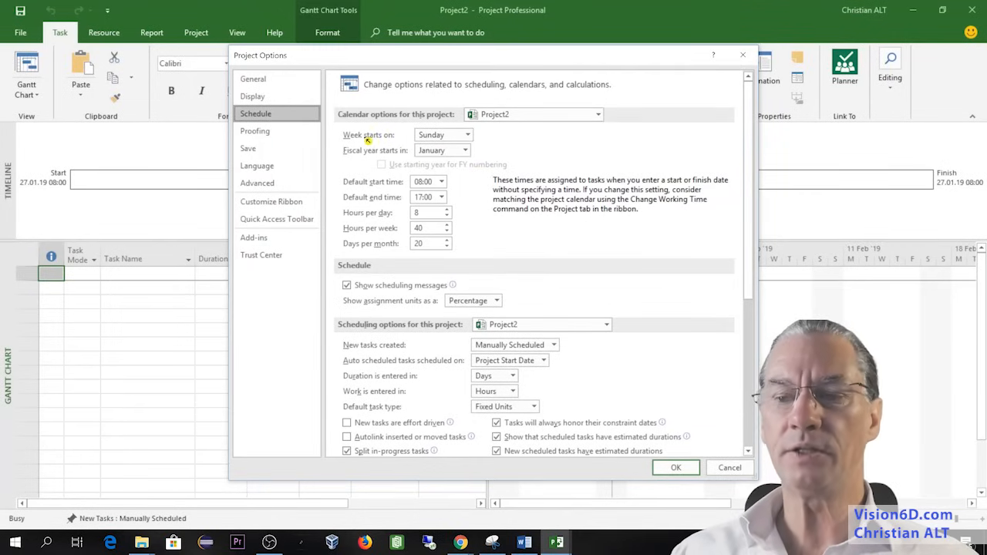
left_click(468, 135)
left_click(453, 162)
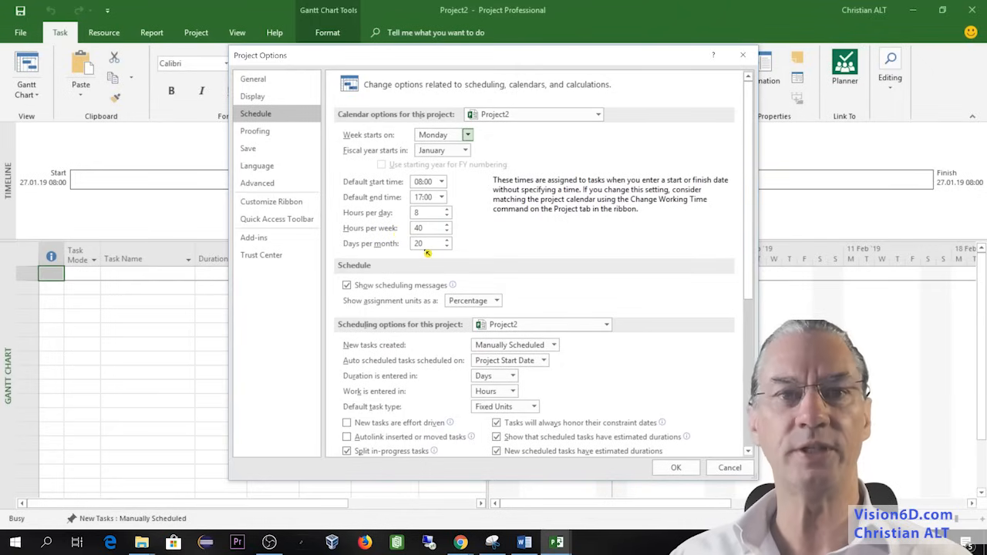
- Set the project calendar options to 7 hours per day and 35 hours per week
left_click(447, 216)
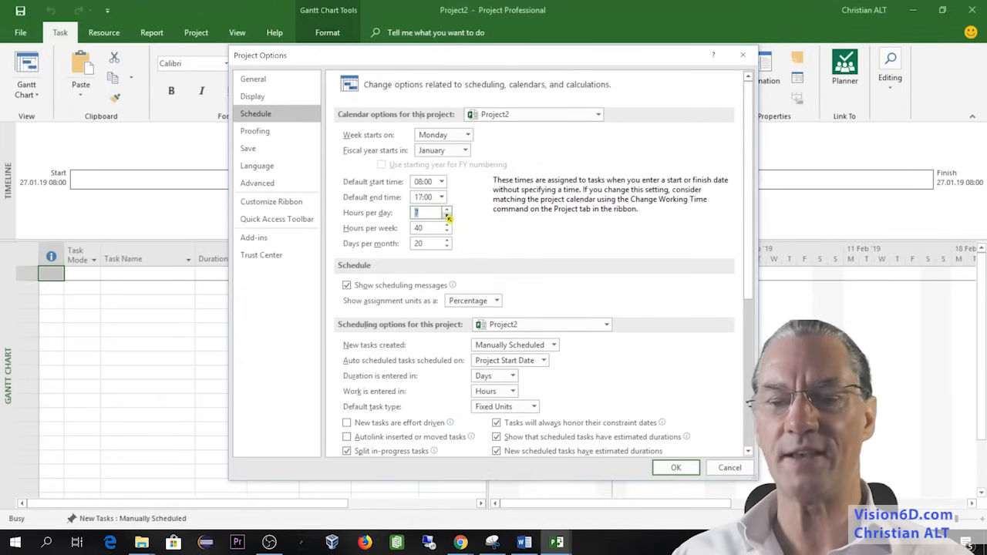
left_click(447, 231)
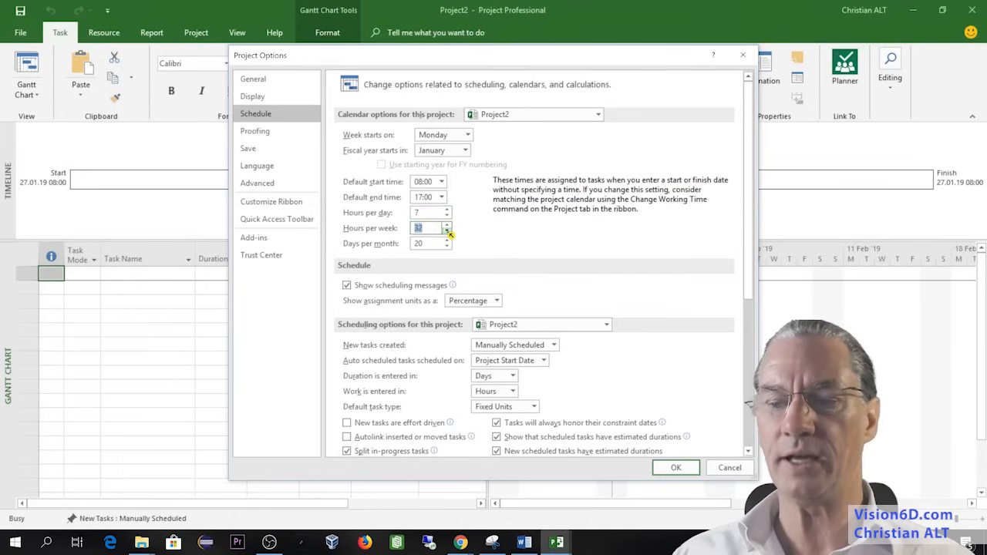
left_click(447, 226)
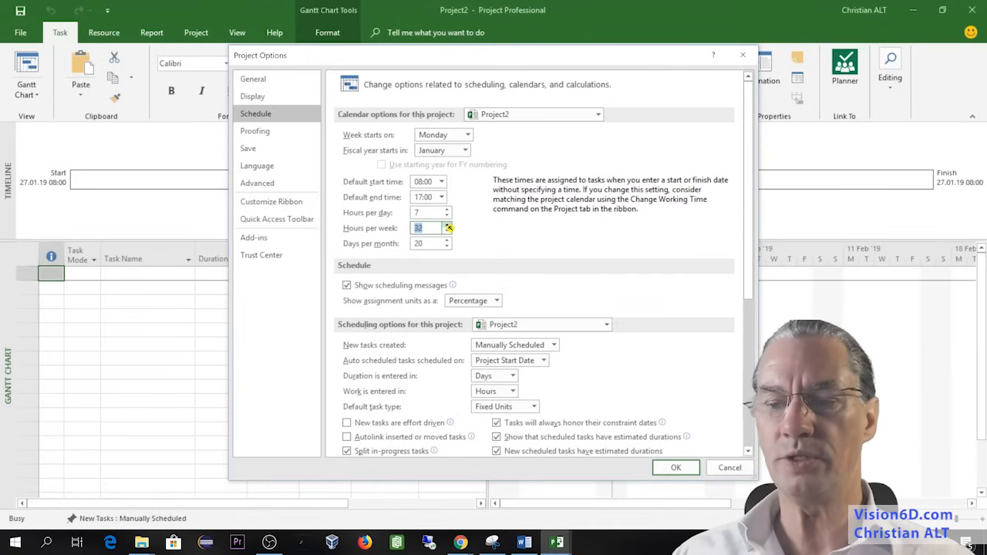
type("3")
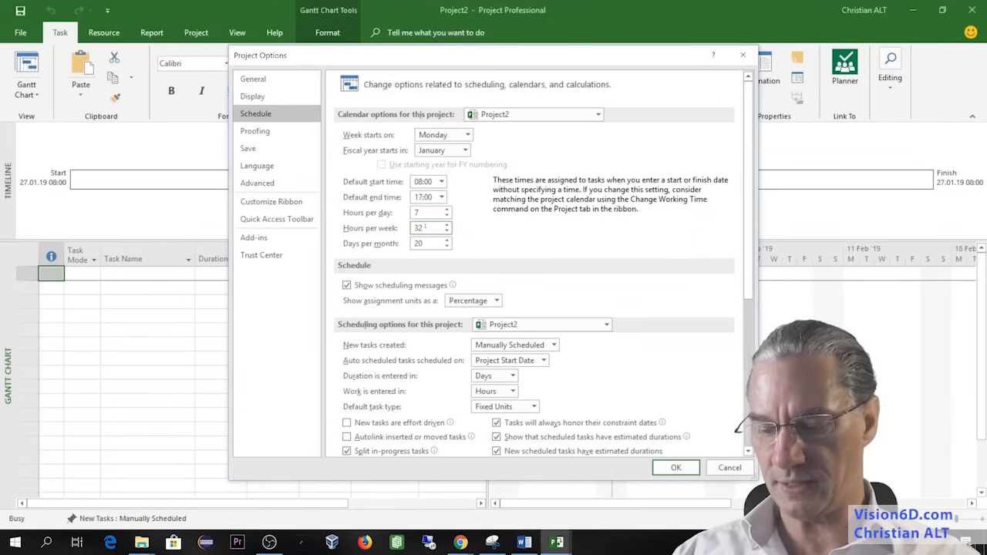
type("5")
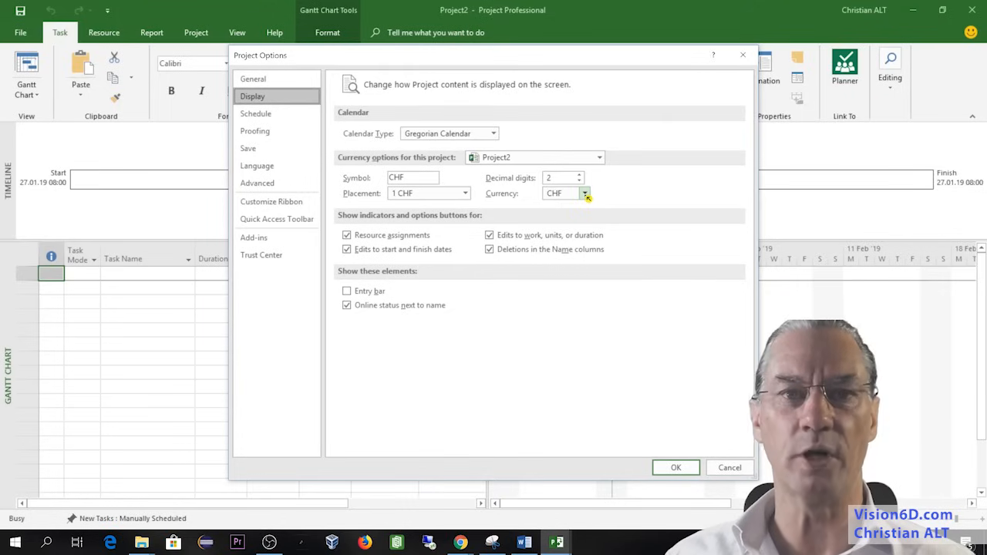
- Change the project currency to EUR in the display options and apply the project options
left_click(587, 195)
left_click_drag(585, 232, 588, 301)
left_click(568, 276)
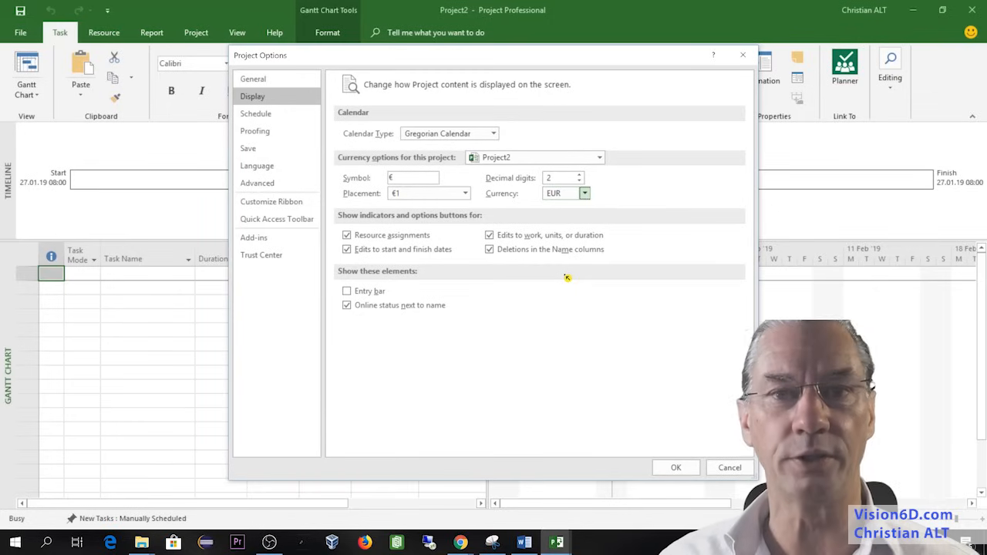
left_click(677, 467)
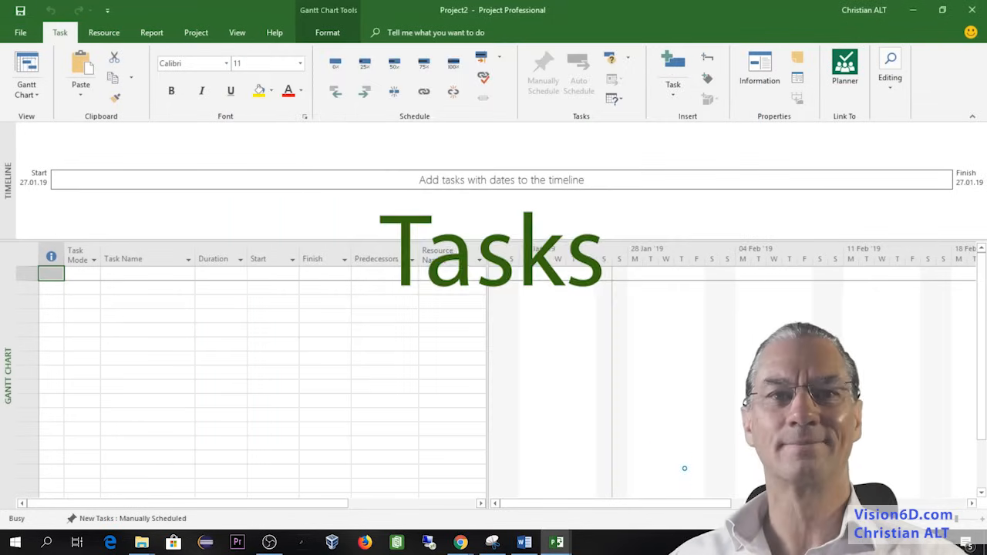
- Enter MyProject as the first task and Initiation as the second task in the Gantt table
left_click(121, 275)
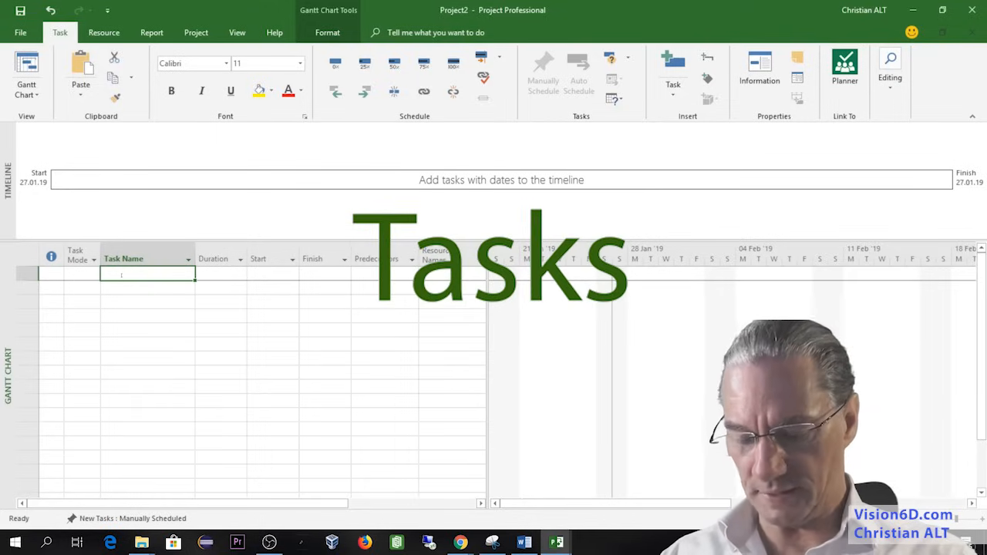
type("MyP")
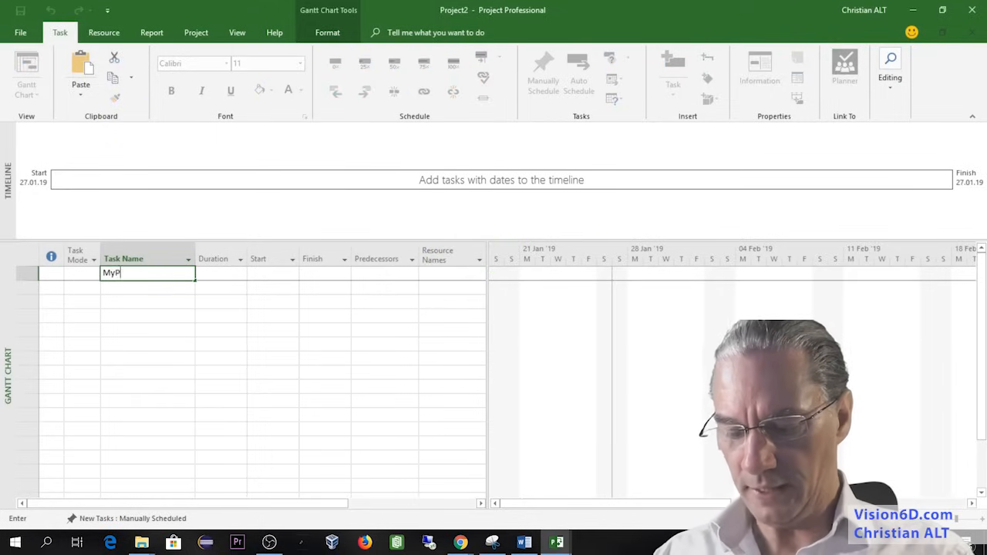
type("roject")
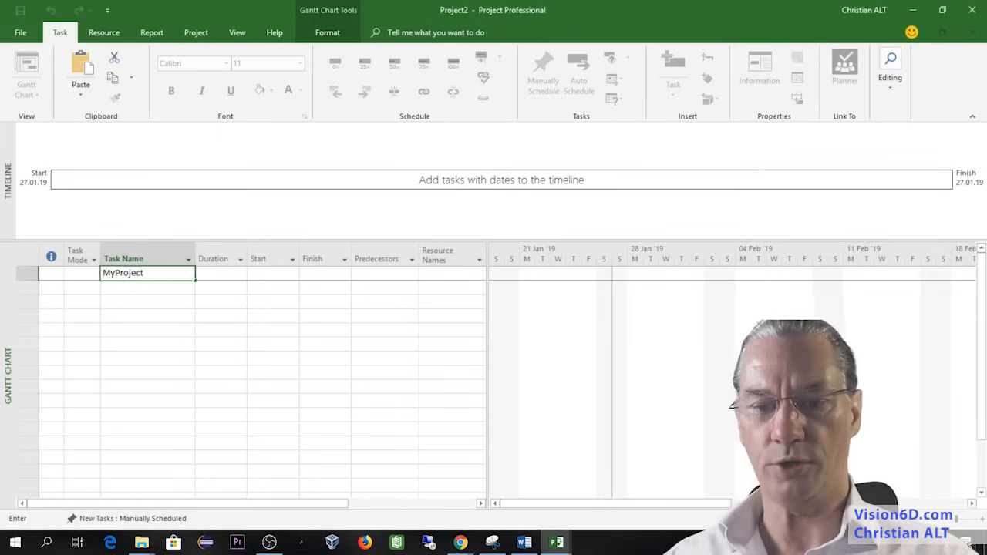
key("Return")
type("Initi")
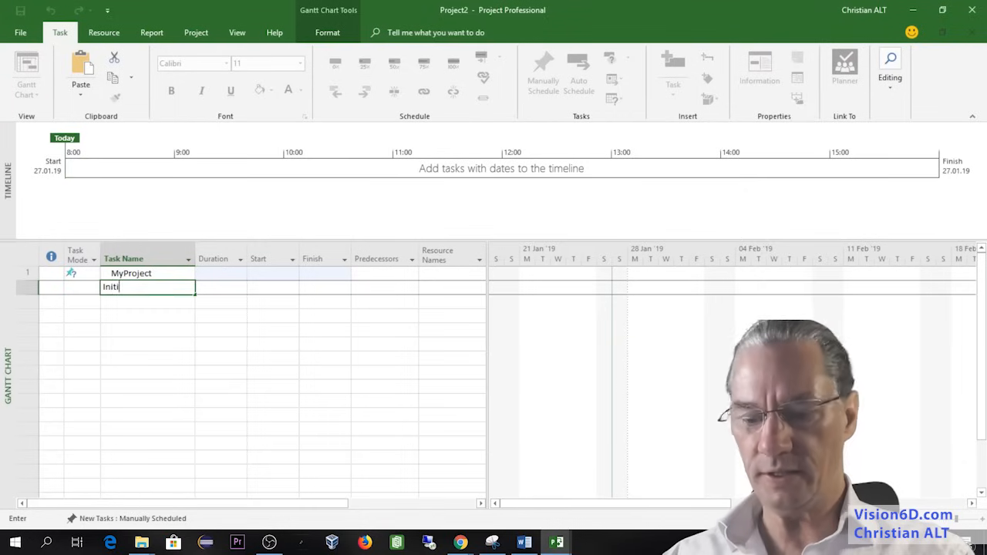
type("ation")
key("Return")
- Add a task named Project proposal in the row below Initiation, without a leading ">" character
key("F2")
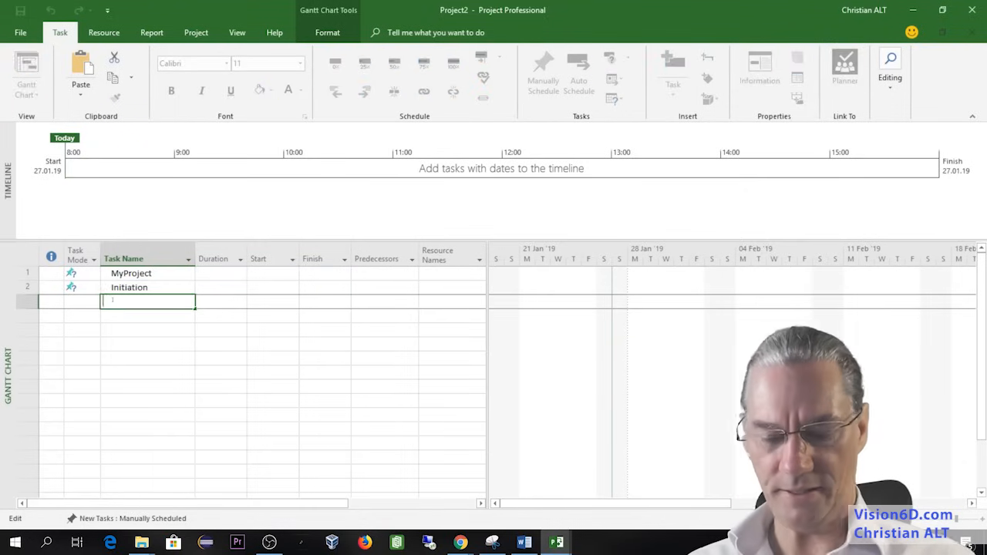
type(">P")
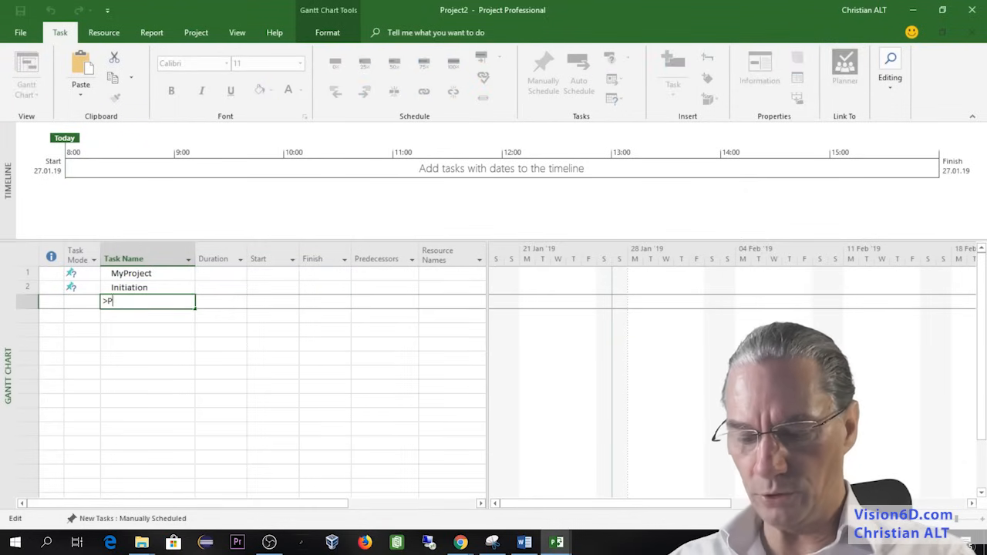
type("roject ")
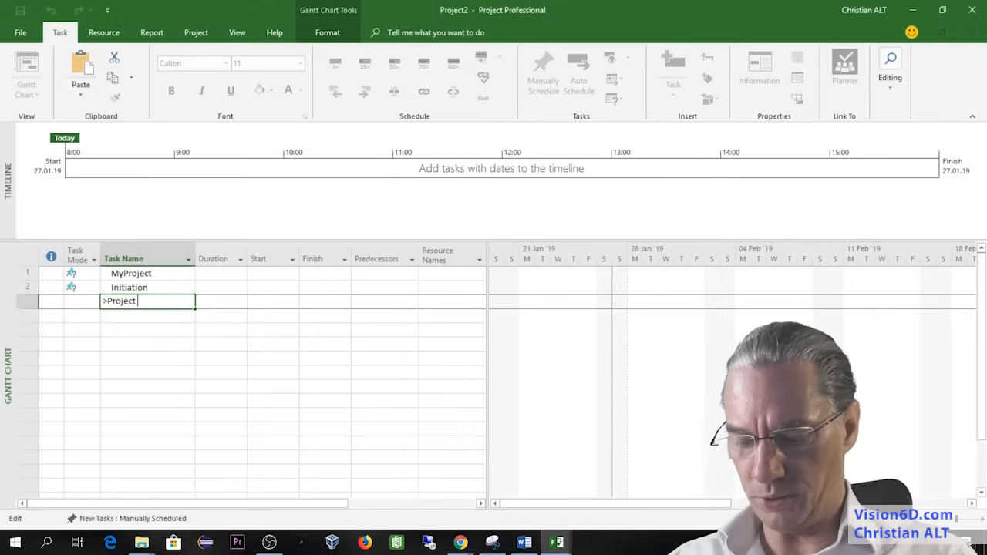
type("proposal")
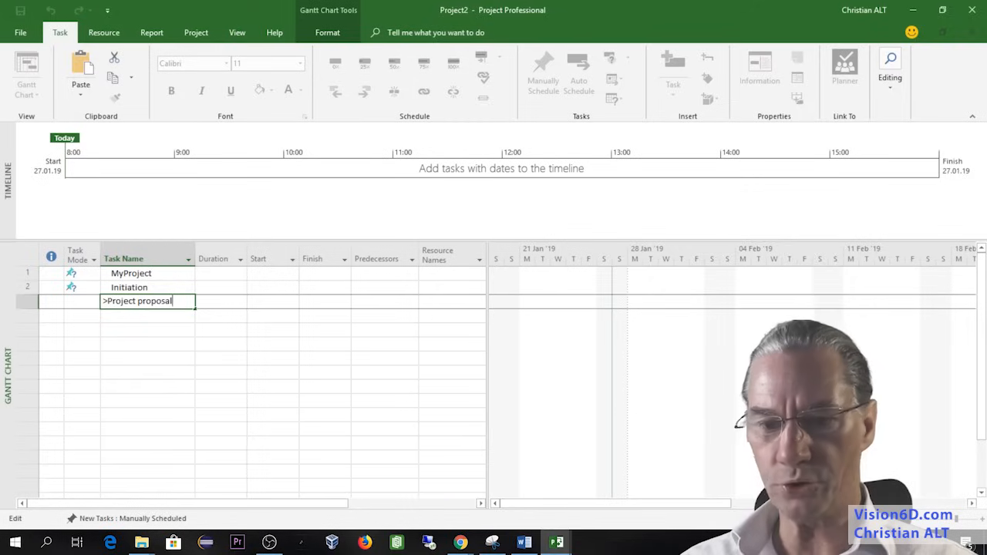
key("Left")
key("Left")
key("Left")
key("Left")
key("Left")
key("Left")
key("Left")
key("Left")
key("Left")
key("Left")
key("Left")
key("Left")
key("Left")
key("Left")
key("Left")
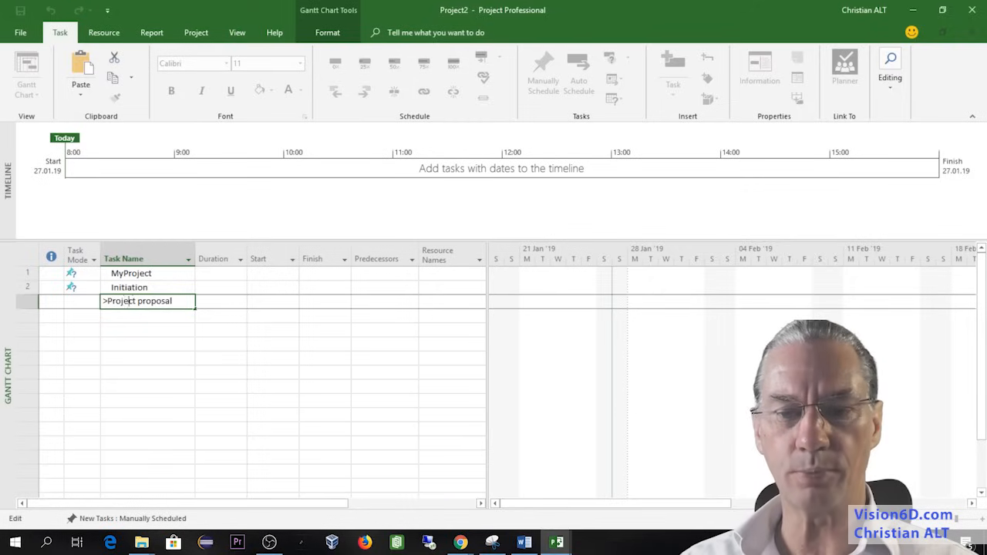
key("Left")
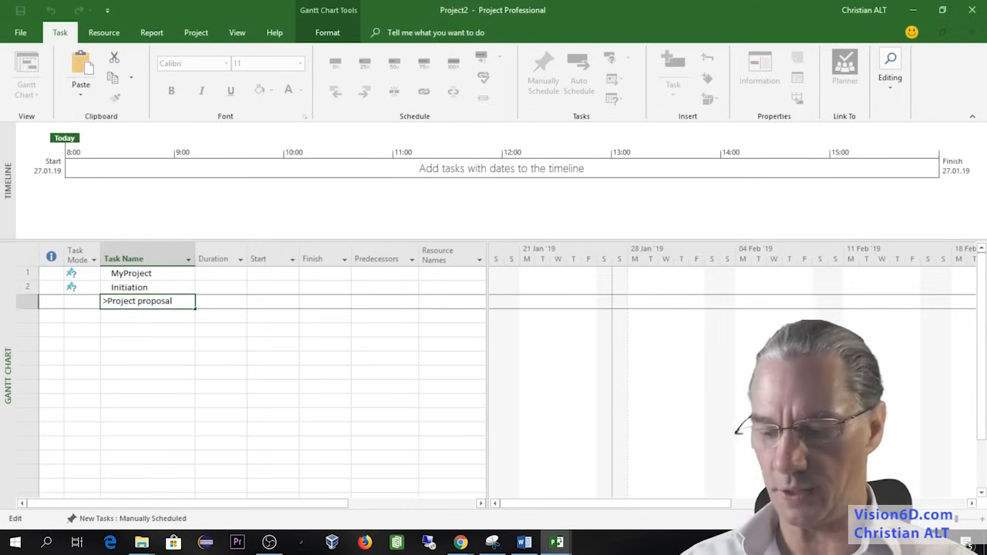
key("BackSpace")
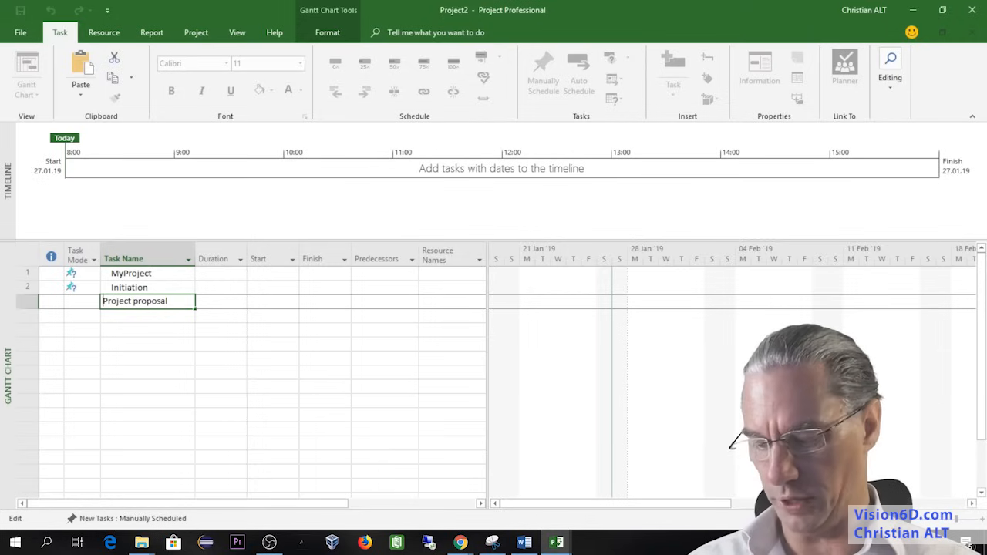
key("Return")
- Add a task named Project approval in the row below Project proposal
left_click(121, 316)
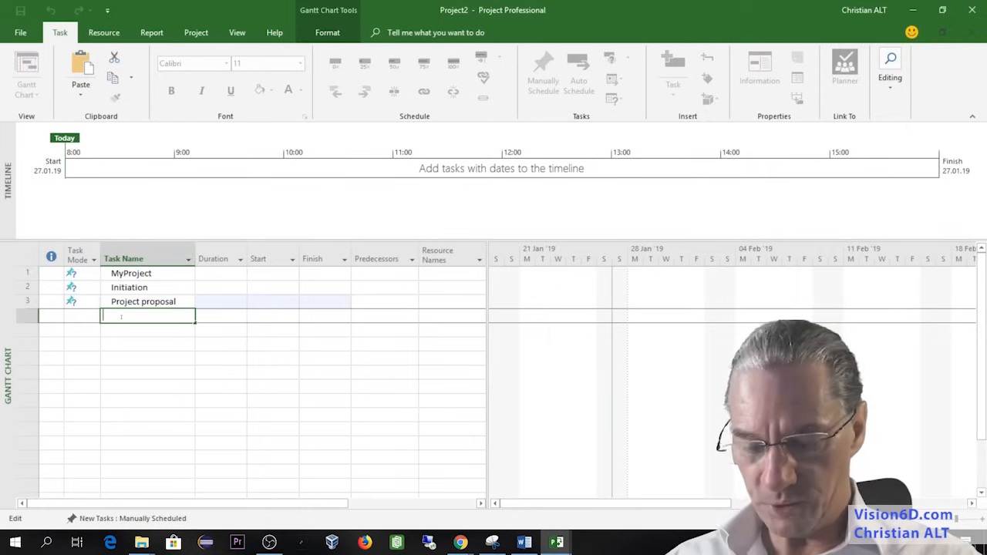
type("Proje")
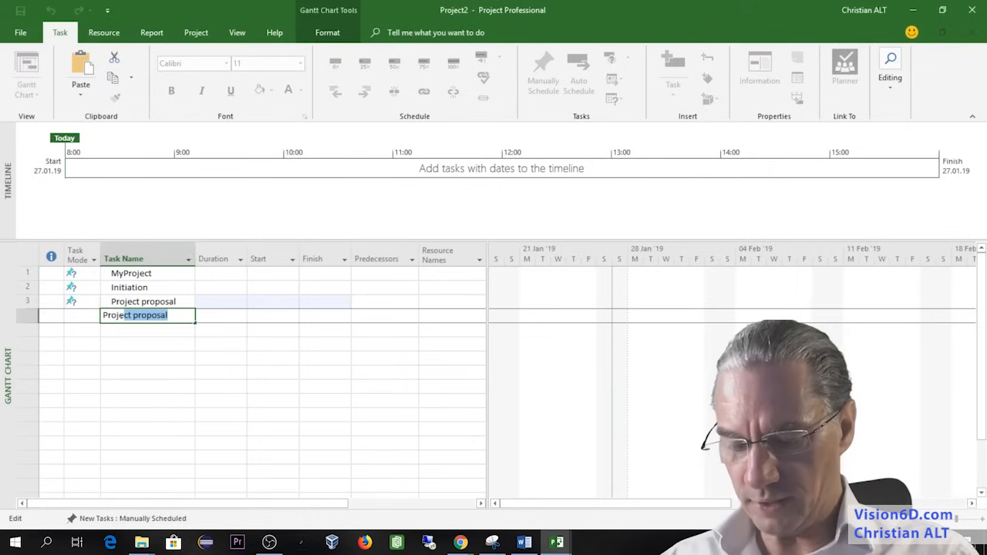
type("ct approval")
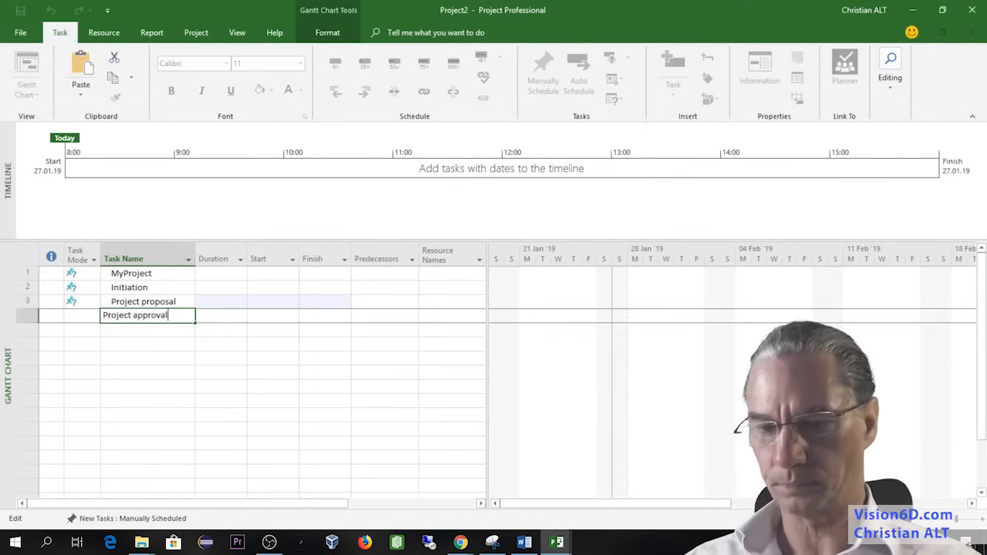
key("Return")
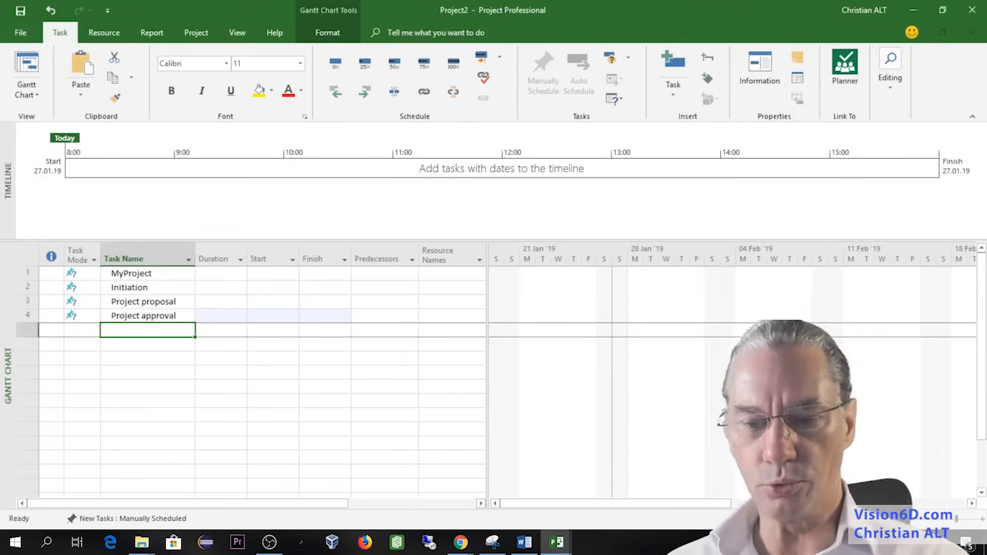
- Add tasks named Plan, Macro Planning and Detailled planning in the rows below Project approval
type("Plan")
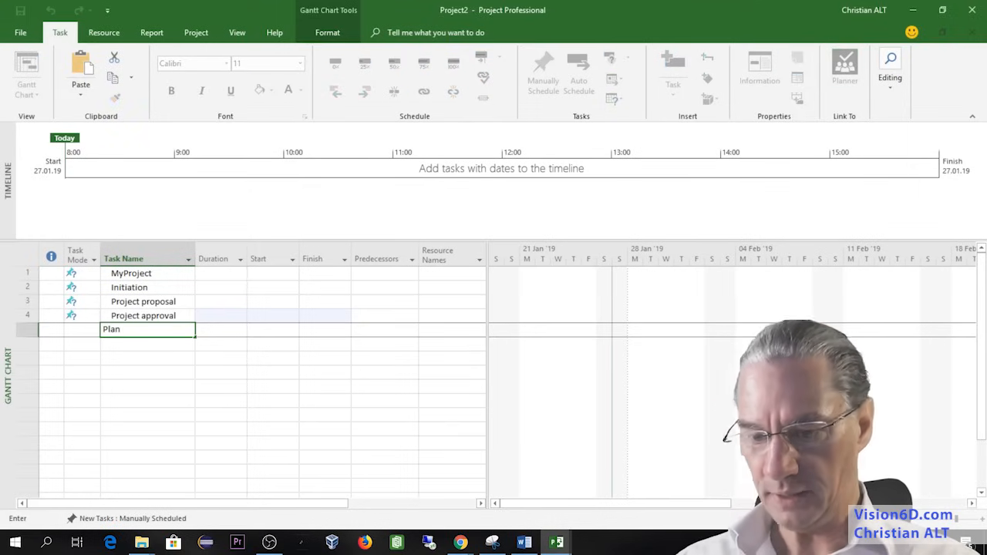
key("Return")
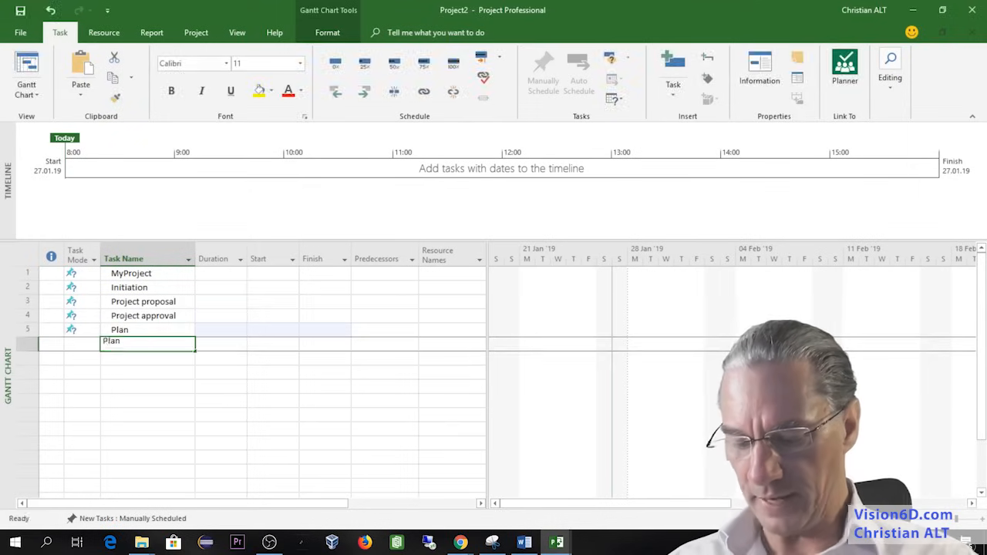
type("Macro Planni")
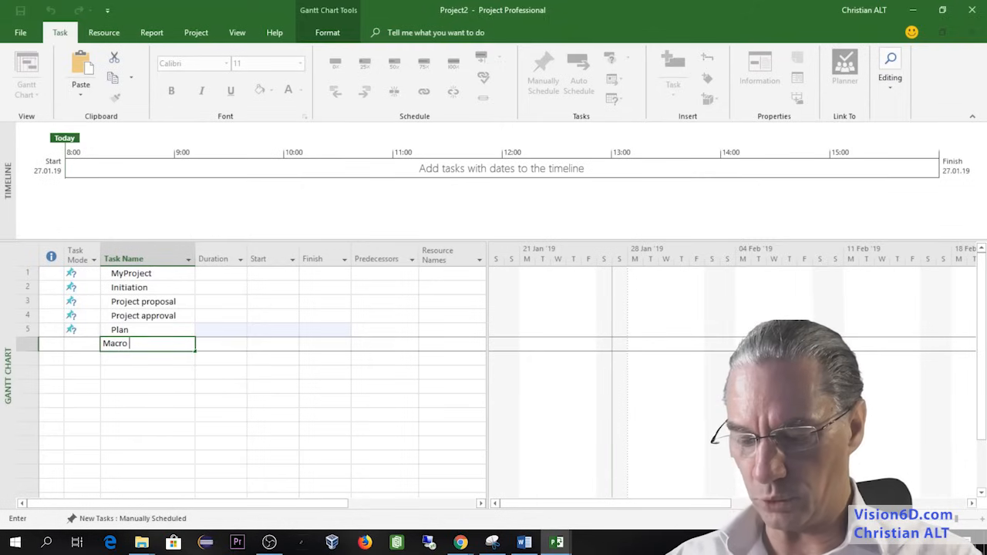
type("ng")
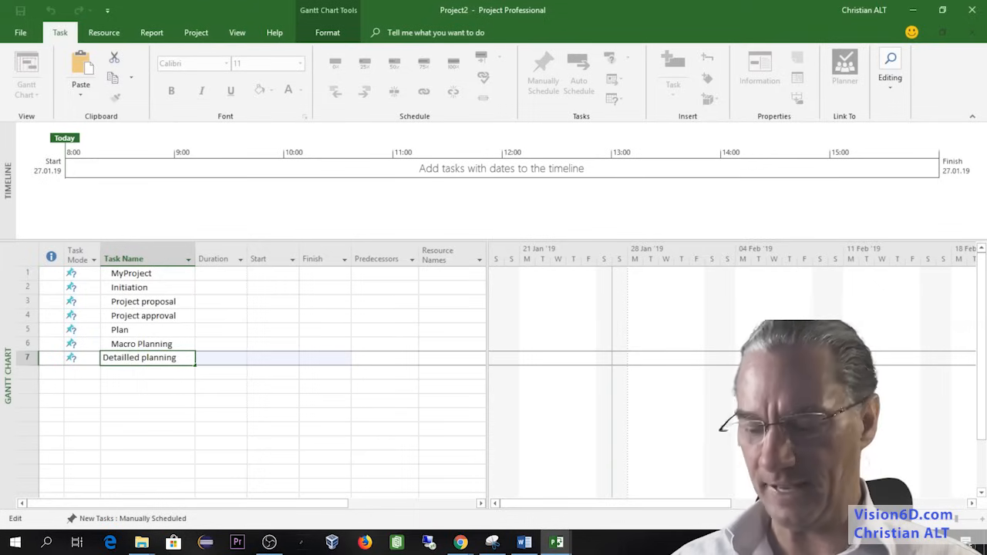
- Add a task named Execution / Realisation / Integration in the row below the detailed planning task
left_click(120, 371)
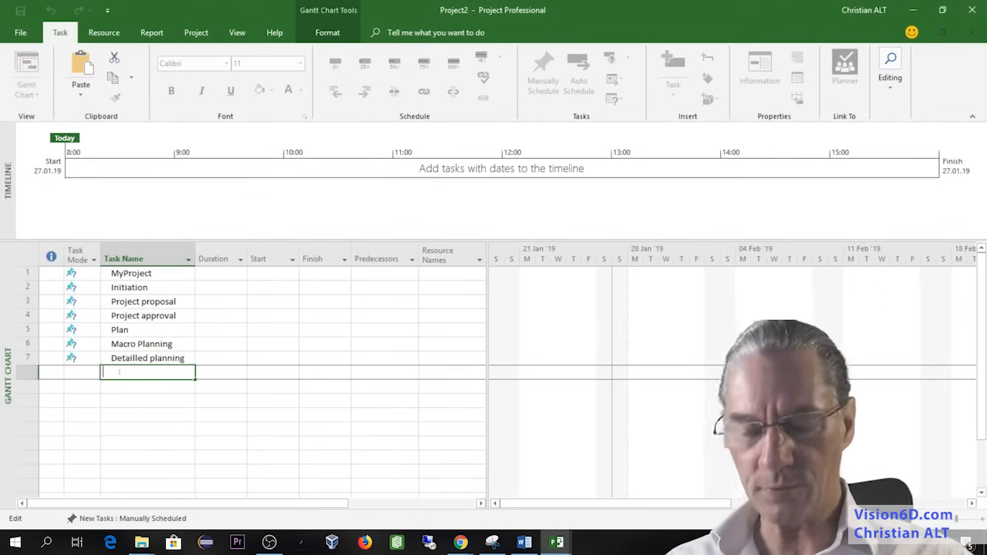
type("E")
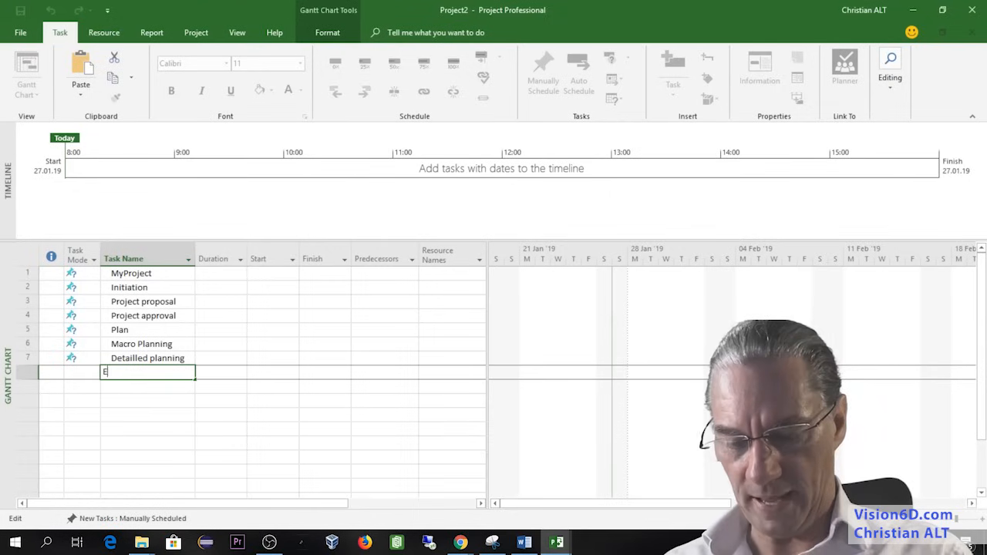
type("xecuti")
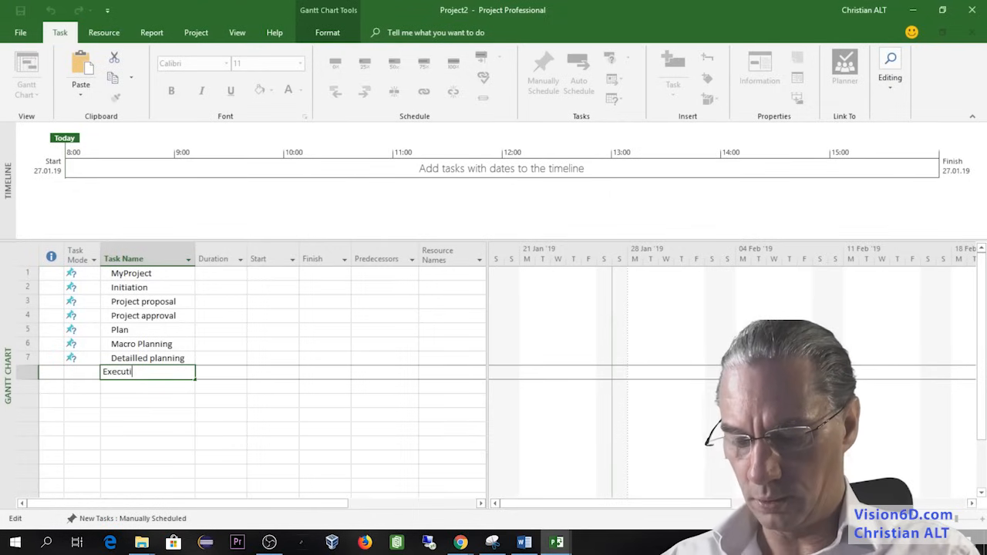
type("on / R")
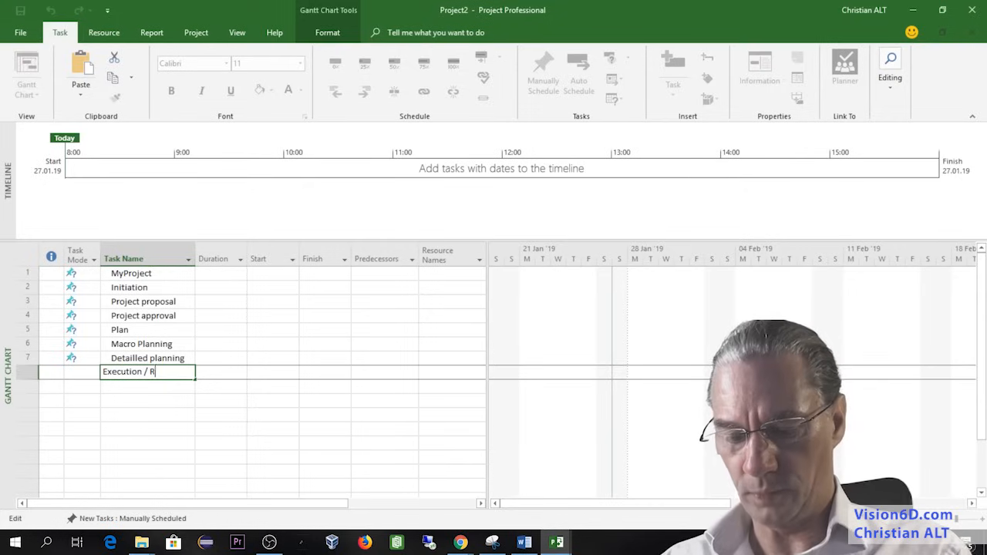
type("ealisation")
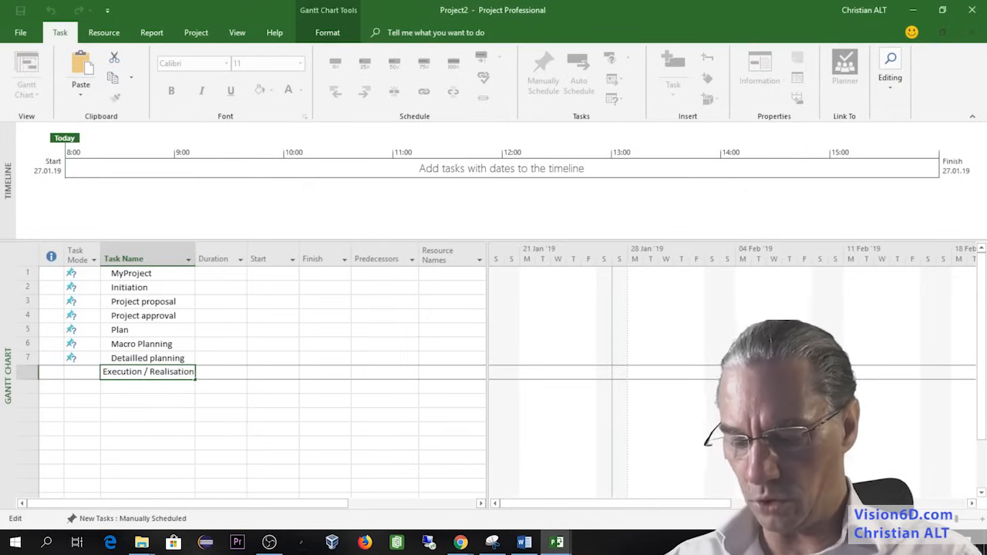
type(" /")
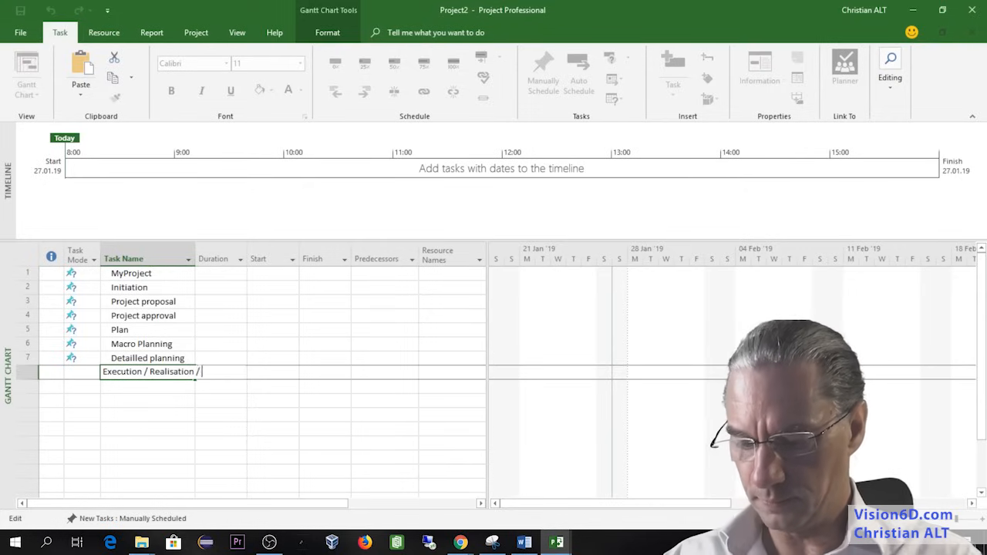
type(" Integration")
key("Return")
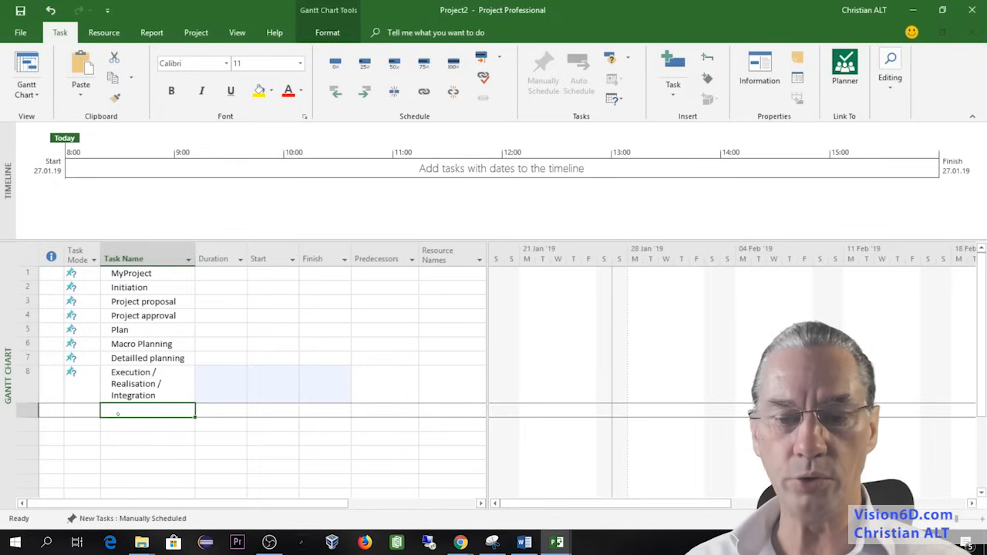
- Add tasks named Concept and Design in the rows below Execution / Realisation / Integration
type("C")
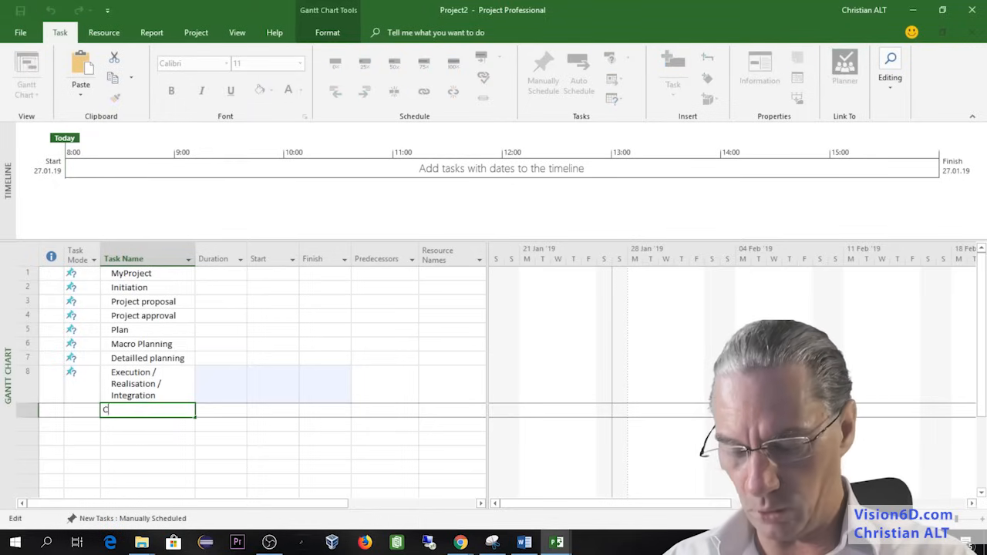
type("oncept")
key("Return")
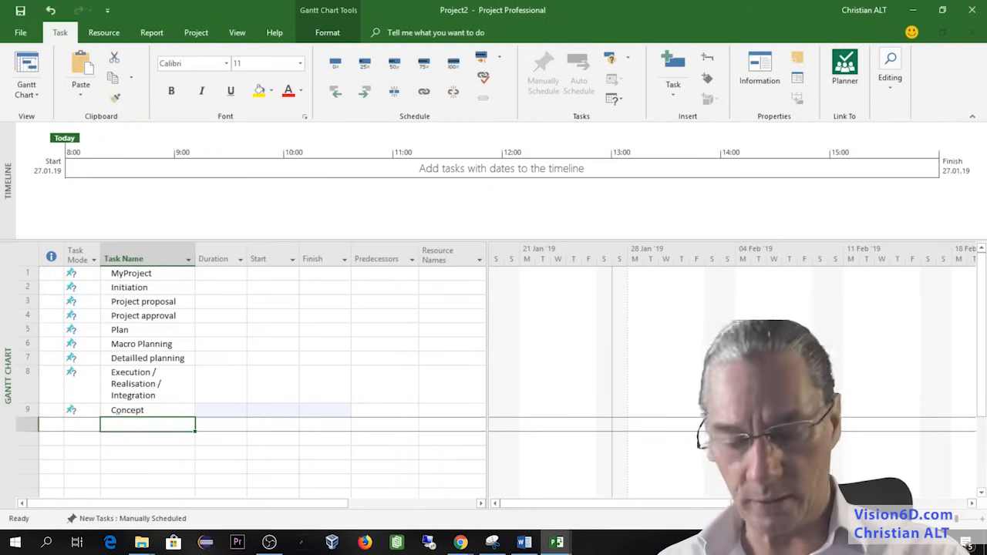
type("Design")
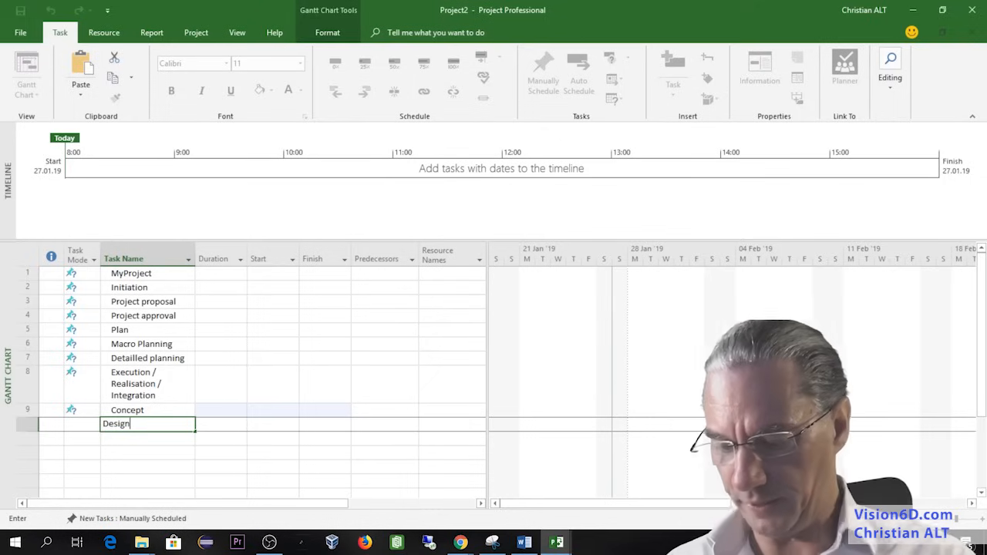
key("Return")
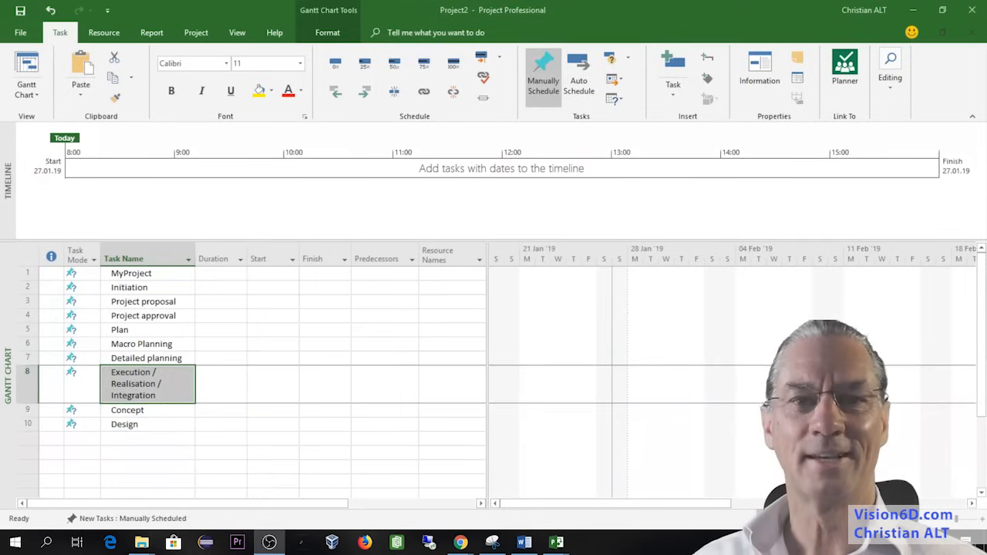
- Add tasks named Dev / Build and Integration in the rows below Design
left_click(114, 439)
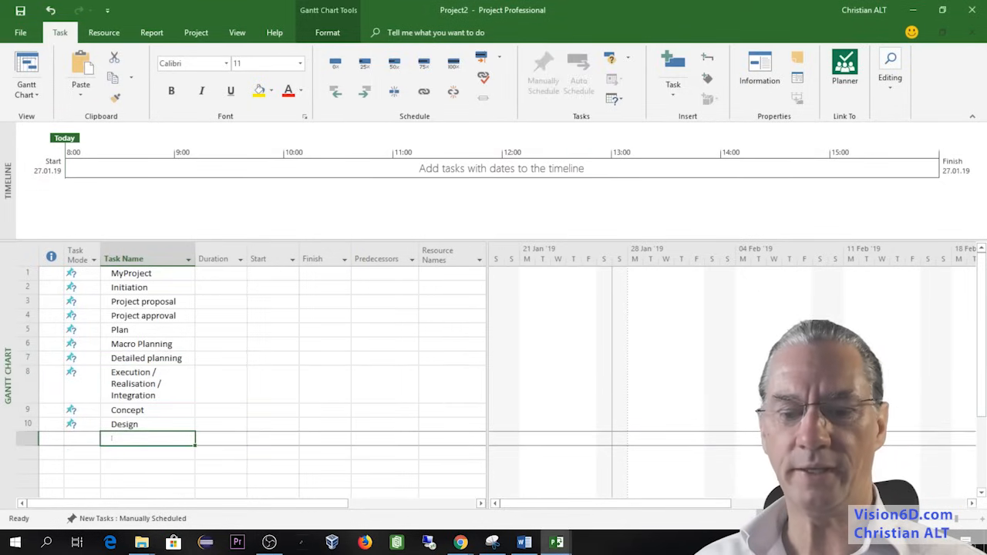
type("De")
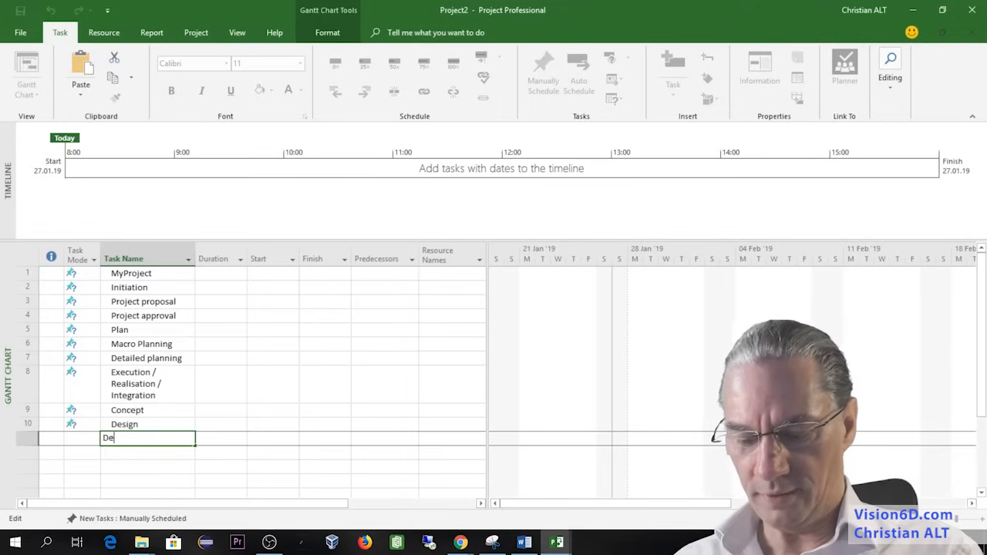
type("v /")
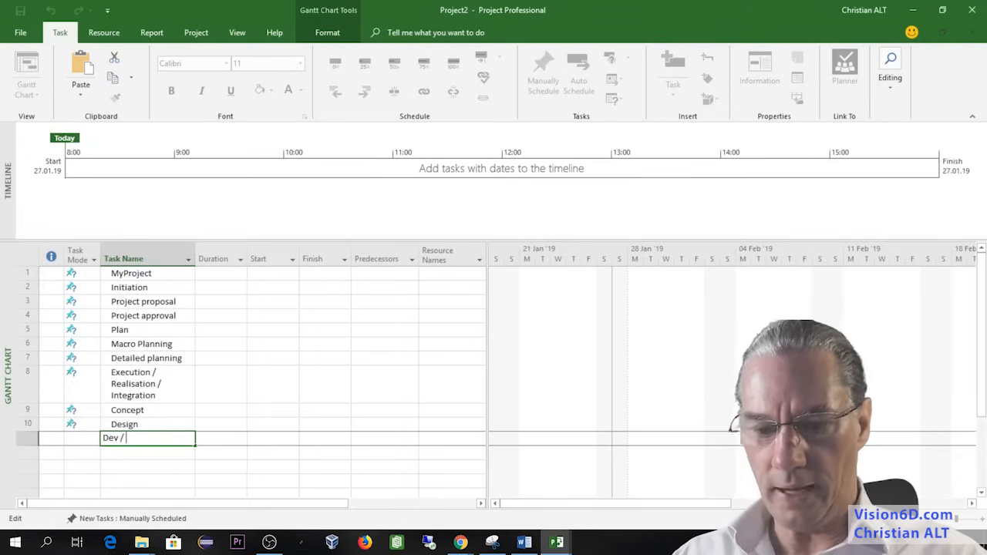
type(" Build")
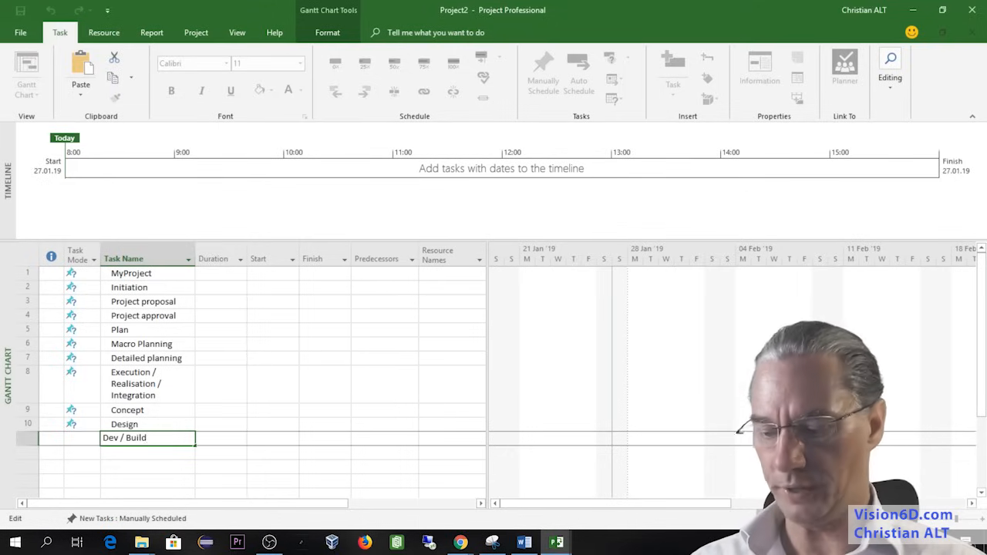
key("Return")
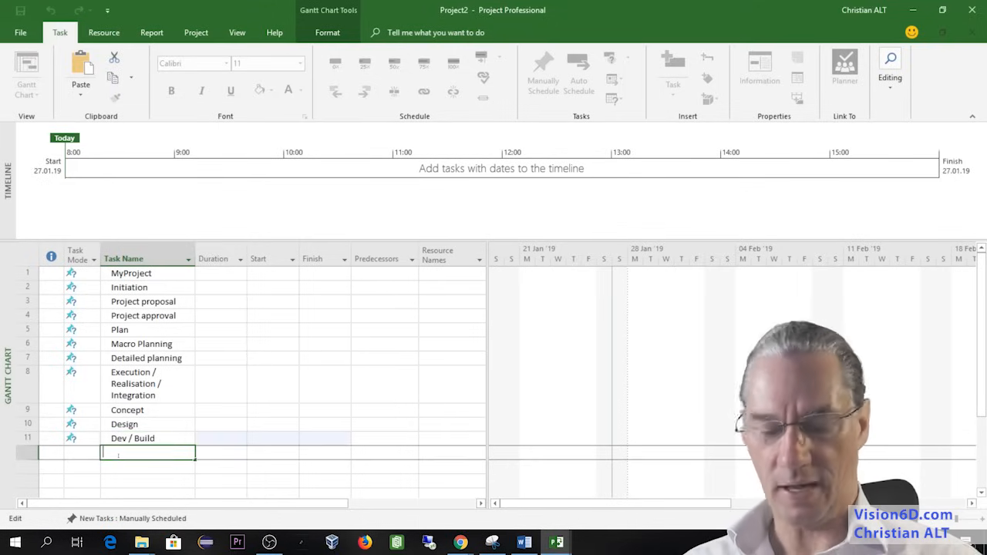
type("I")
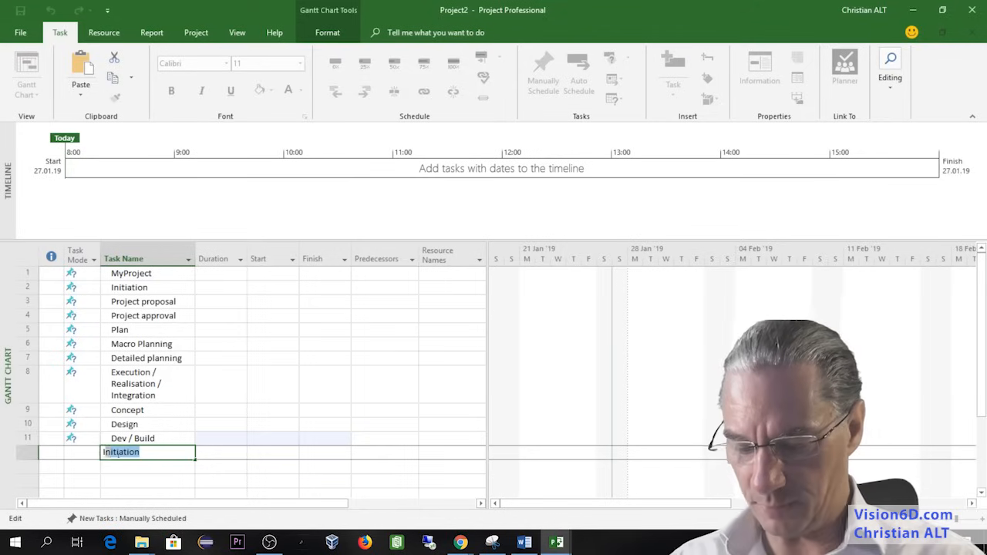
type("ntegration")
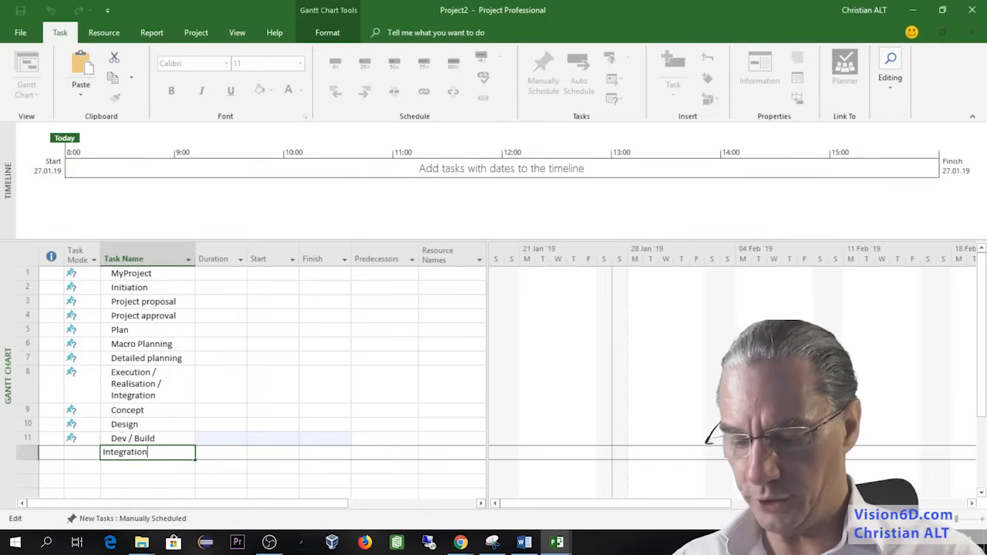
key("Return")
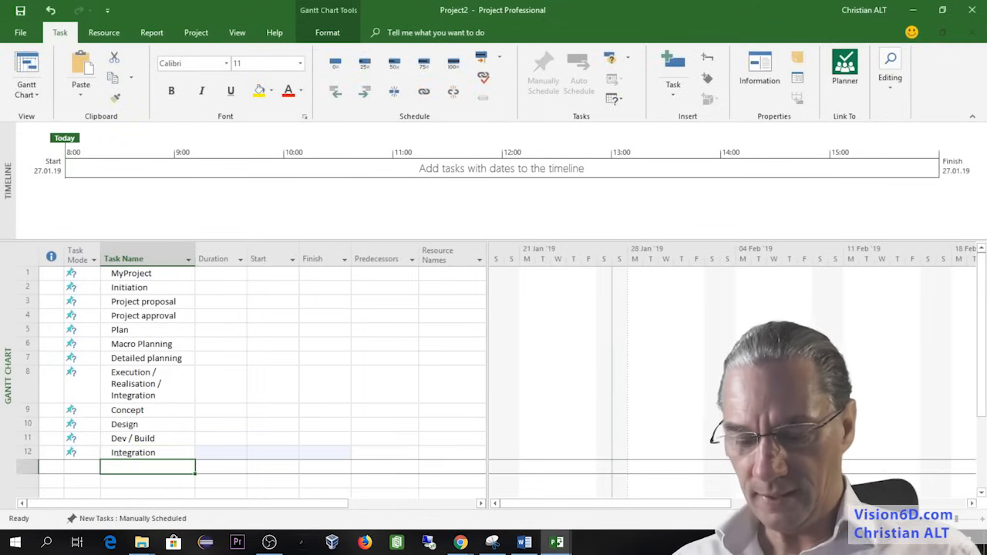
- Add a task named Test / Validation in the row below Integration
type("Test")
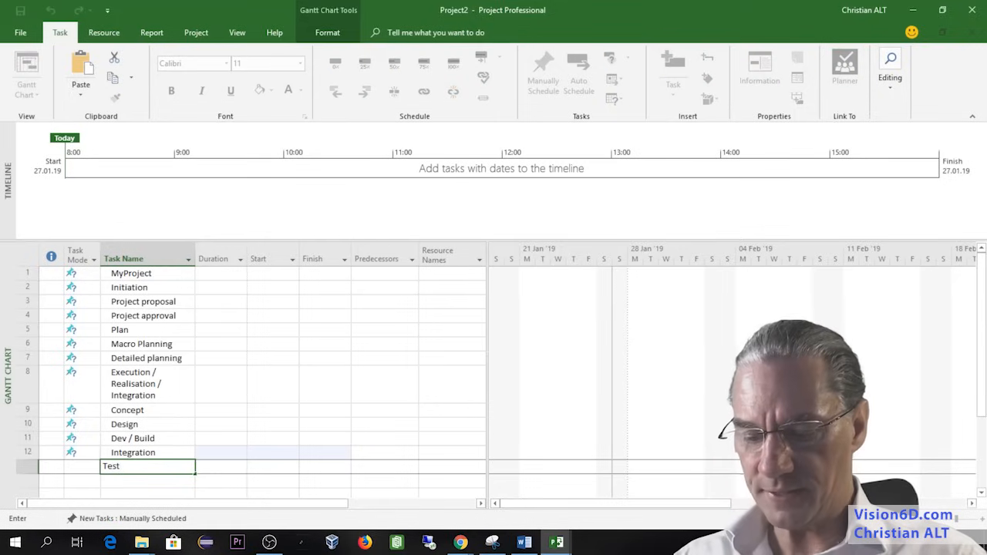
type(" / Va")
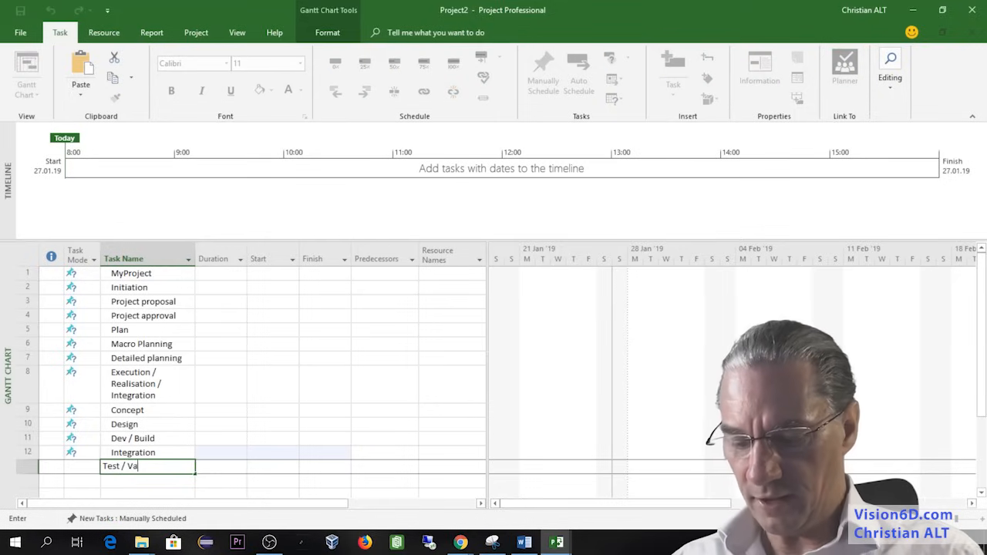
type("lidation")
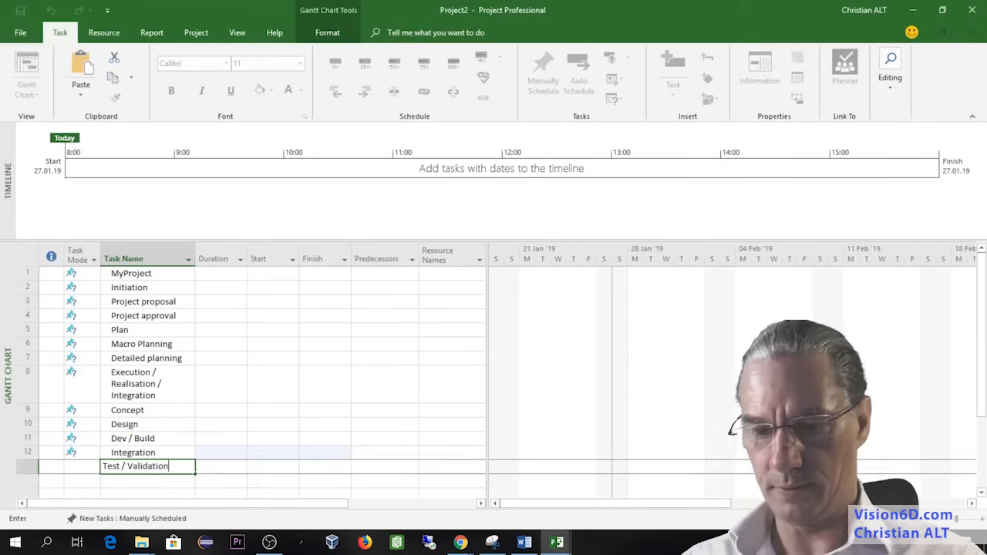
key("Return")
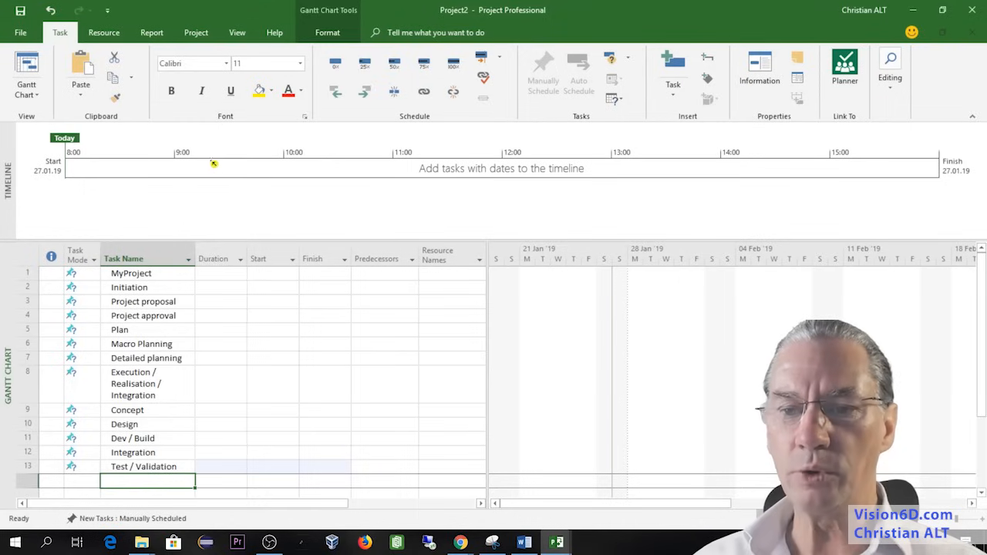
- Hide the timeline above the Gantt chart and add a task named Deliver below Test / Validation
left_click(238, 33)
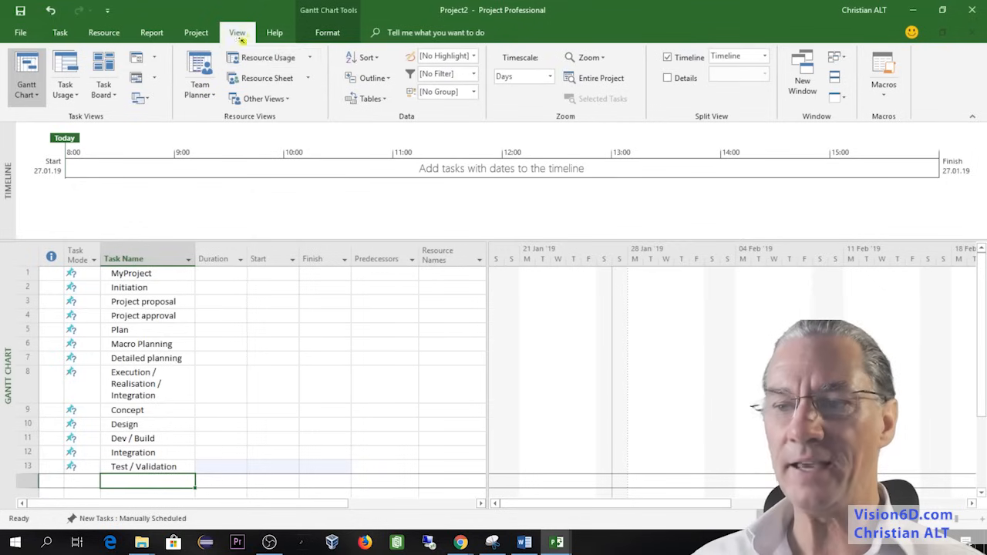
left_click(669, 59)
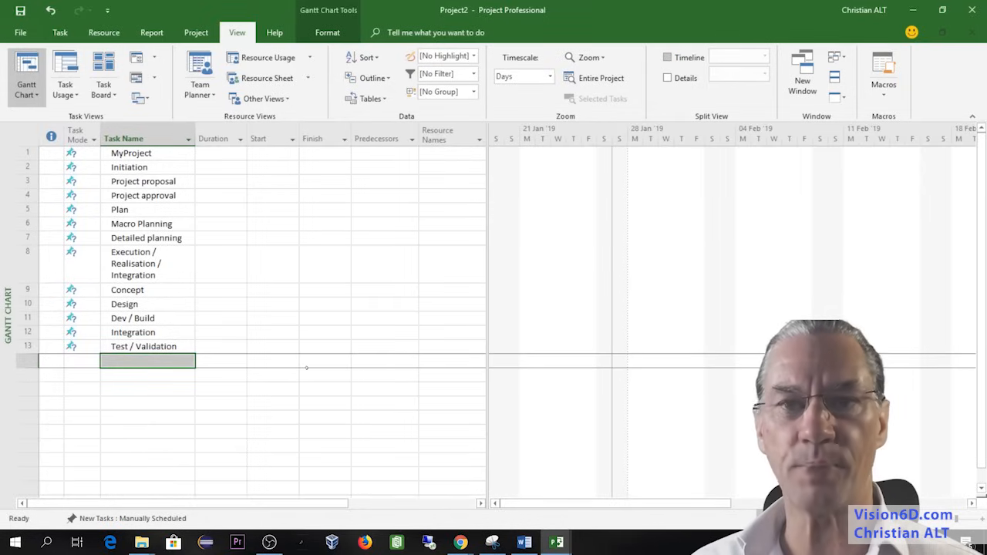
left_click(121, 359)
type("D")
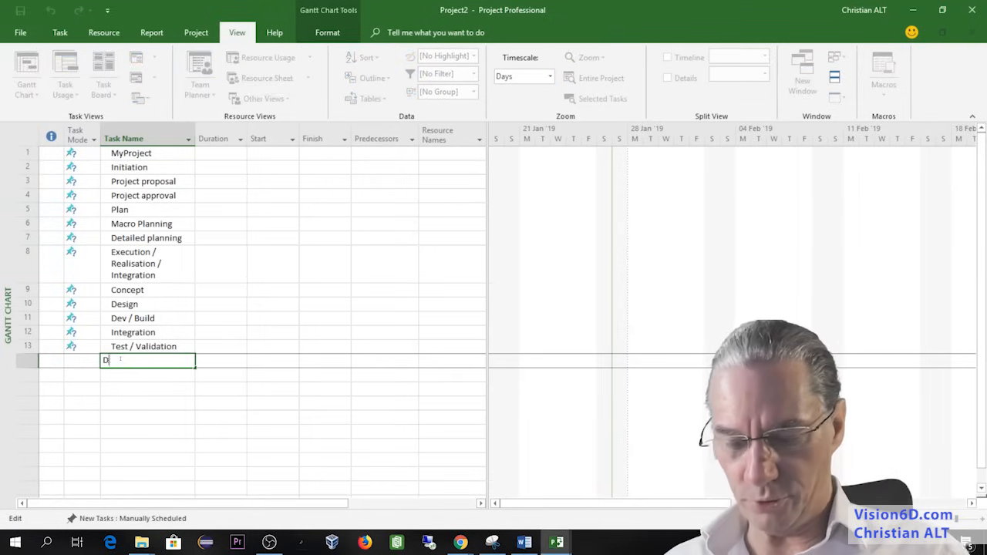
type("eliver")
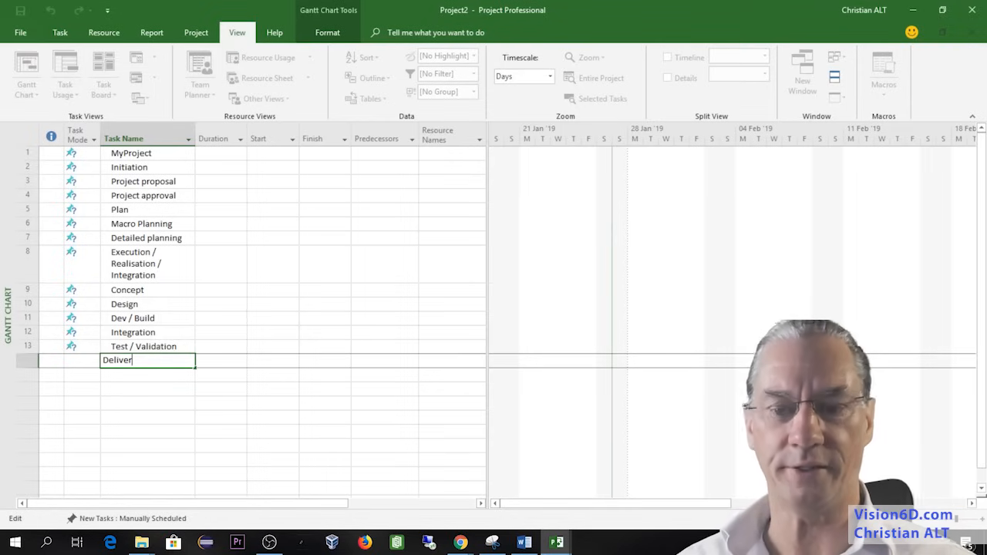
key("Return")
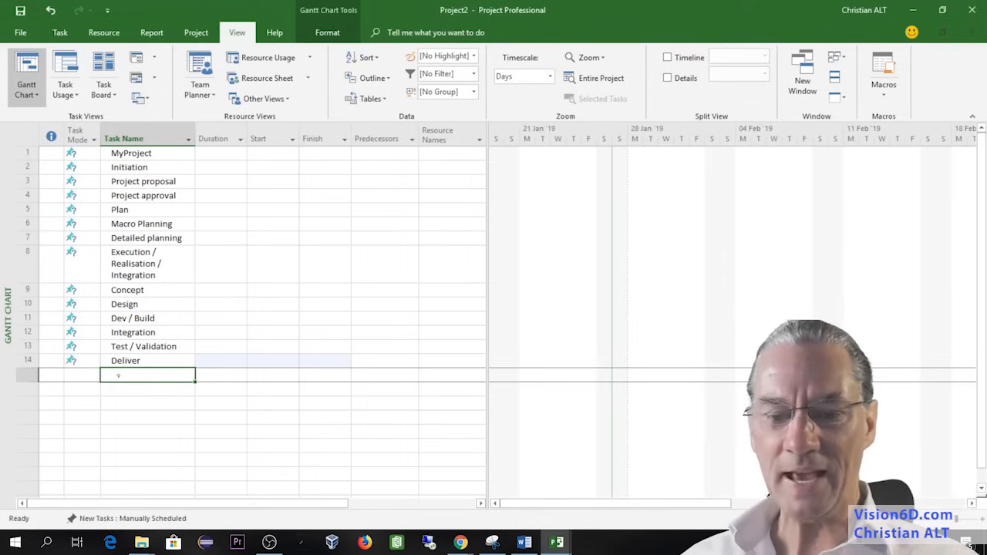
- Add a task named Closing in the row below Deliver
left_click(119, 377)
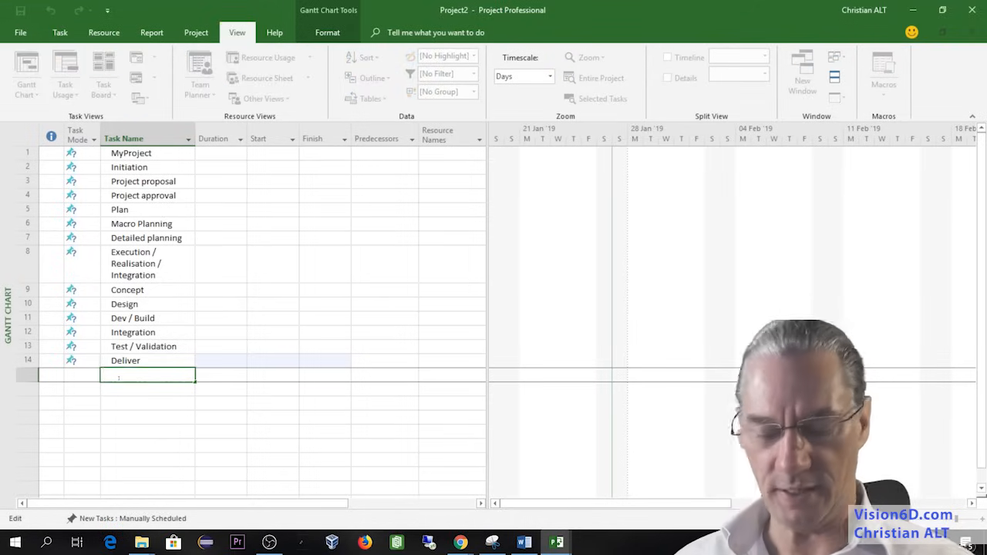
type("Closing")
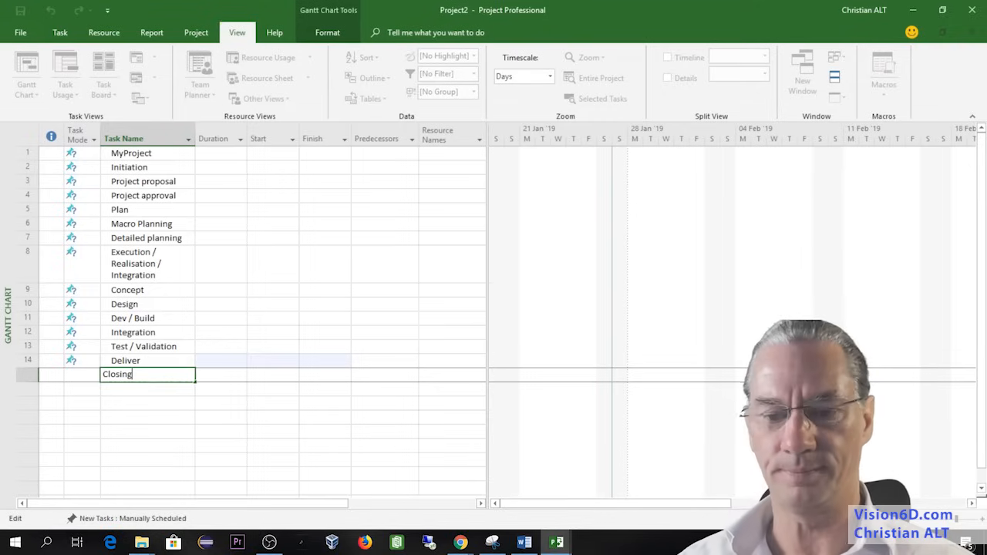
key("Return")
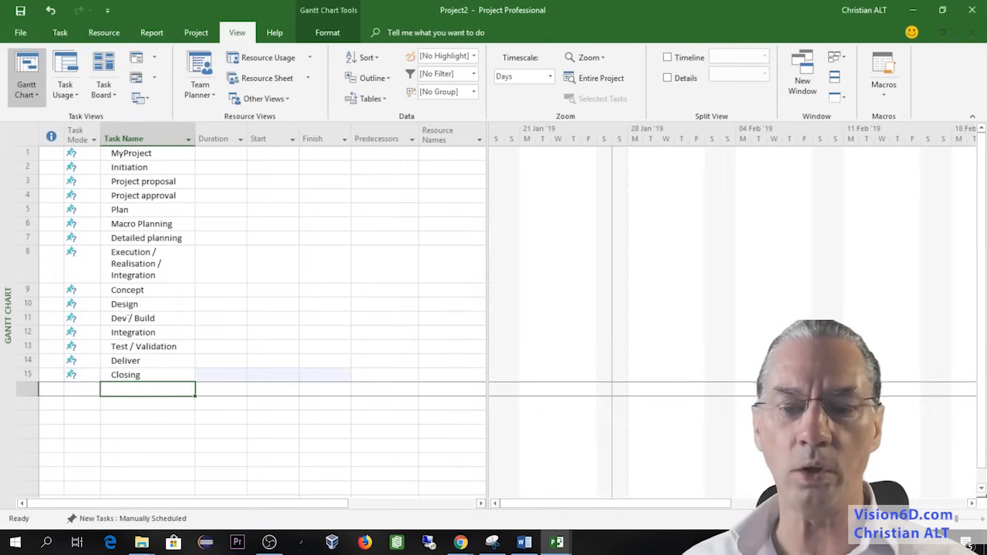
- Indent all tasks from Initiation through Closing so they become subtasks of MyProject
left_click(27, 167)
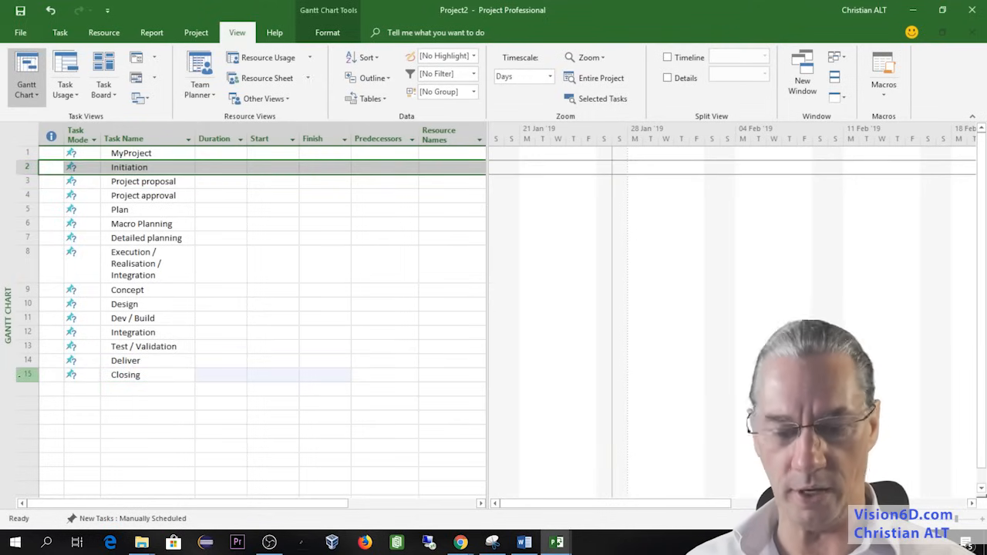
left_click(25, 375, "shift")
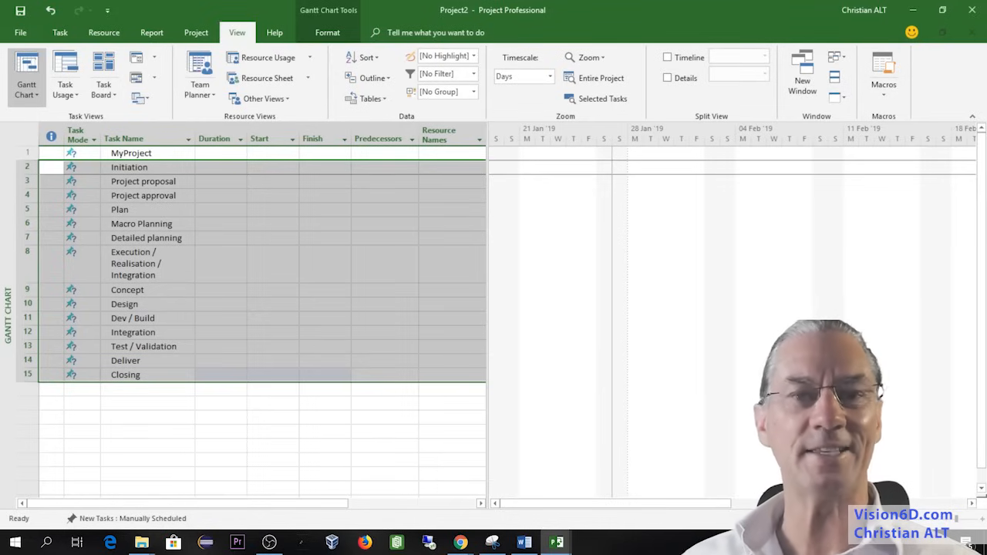
left_click(60, 32)
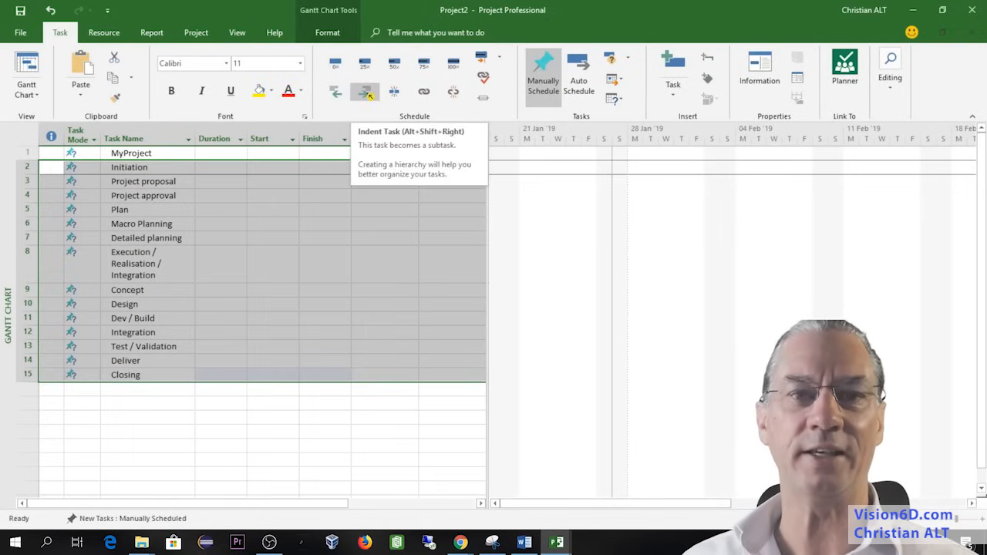
left_click(367, 92)
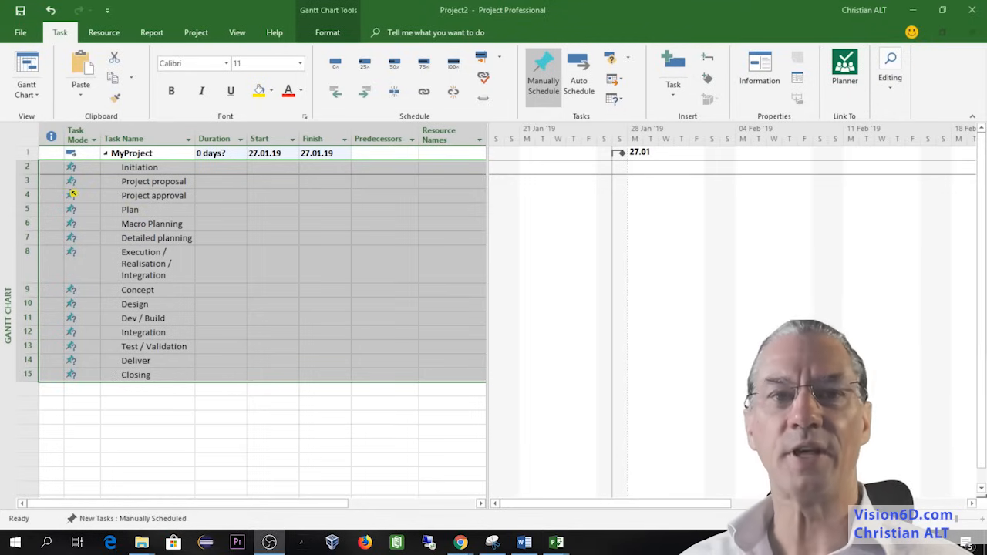
- Indent Project proposal and Project approval so they become subtasks of Initiation
left_click(30, 183)
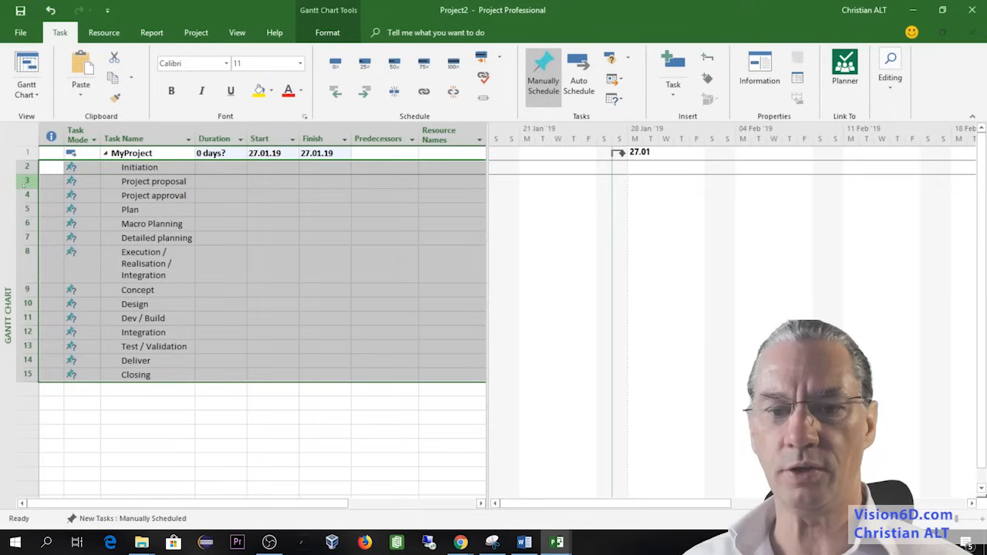
left_click(95, 408)
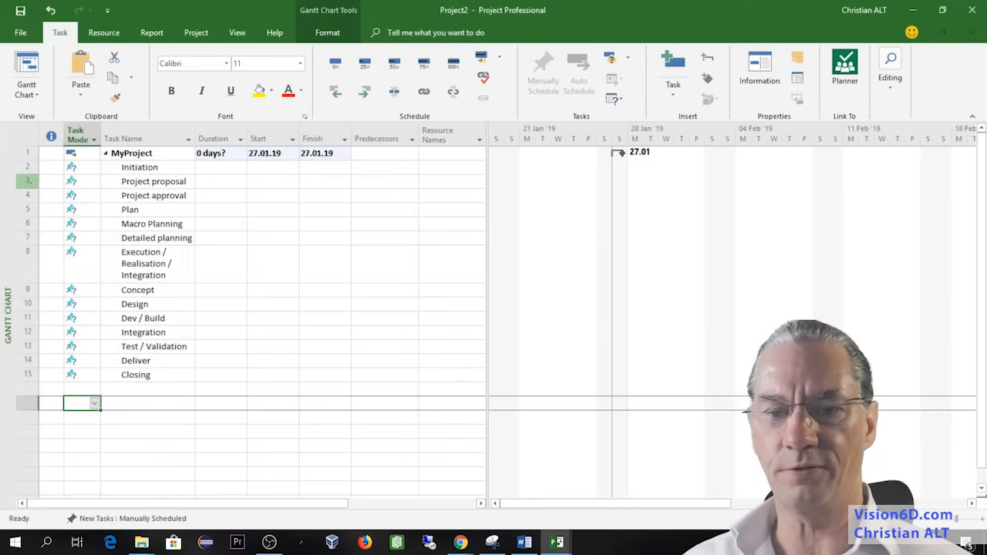
left_click(27, 181)
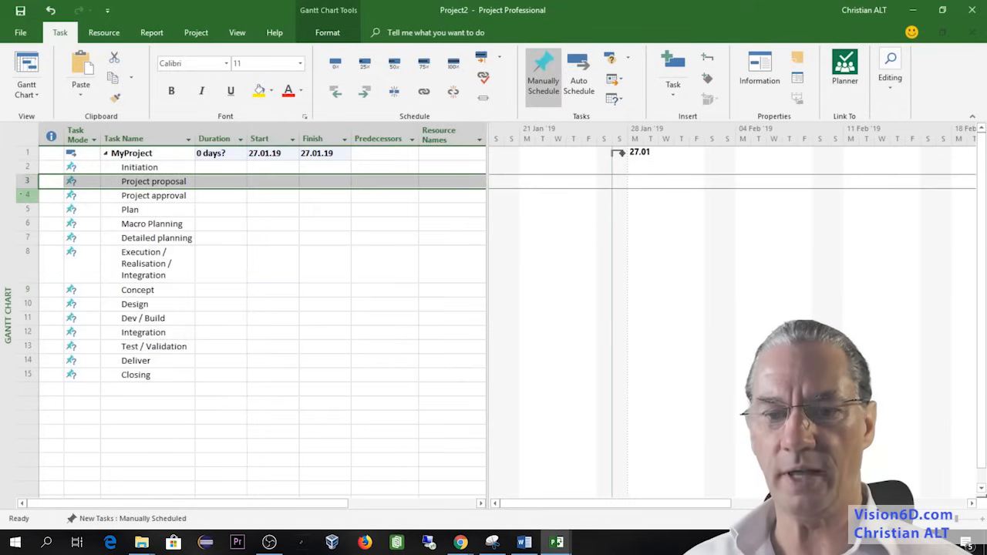
left_click(27, 195, "shift")
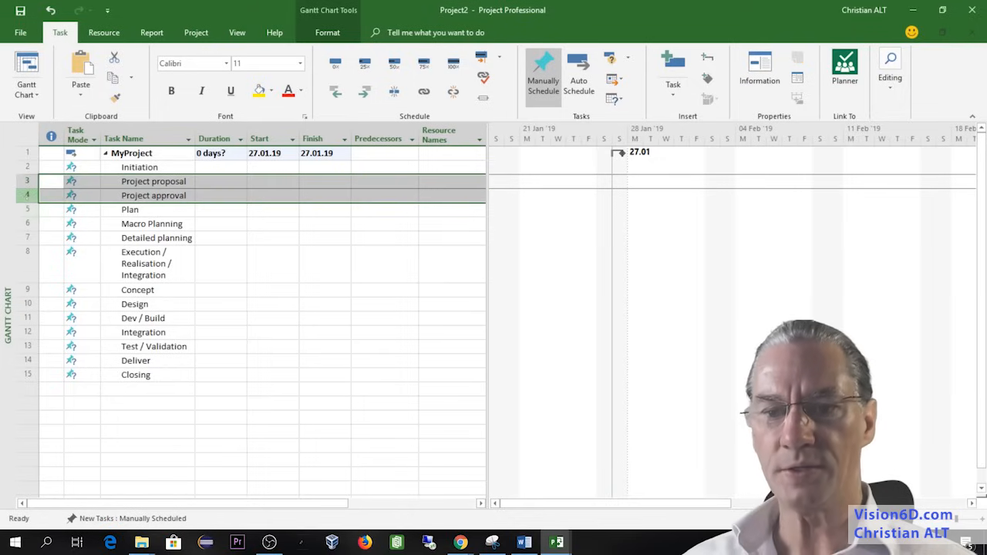
left_click(366, 93)
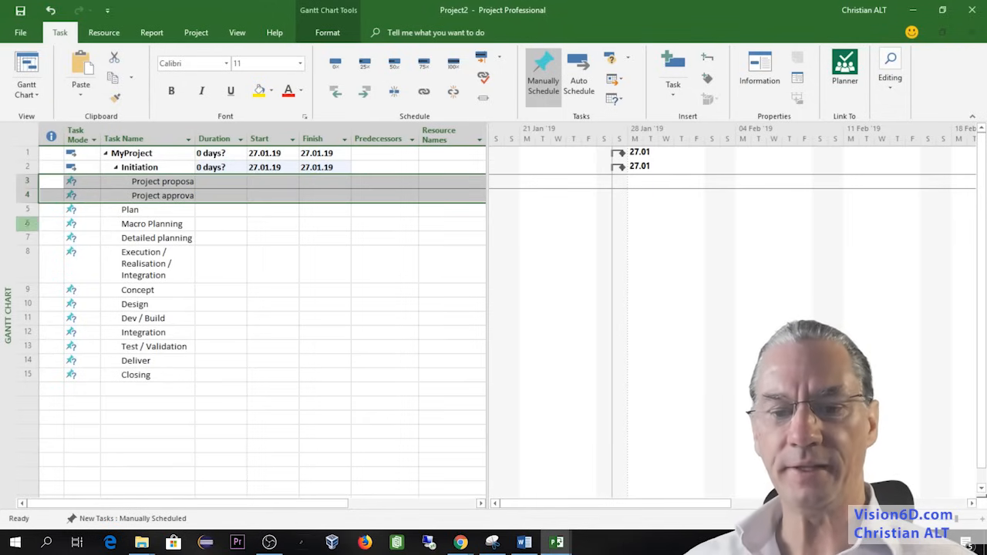
- Indent Macro Planning and Detailed planning under Plan, and Concept through Deliver under Execution / Realisation / Integration
left_click_drag(27, 224, 27, 237)
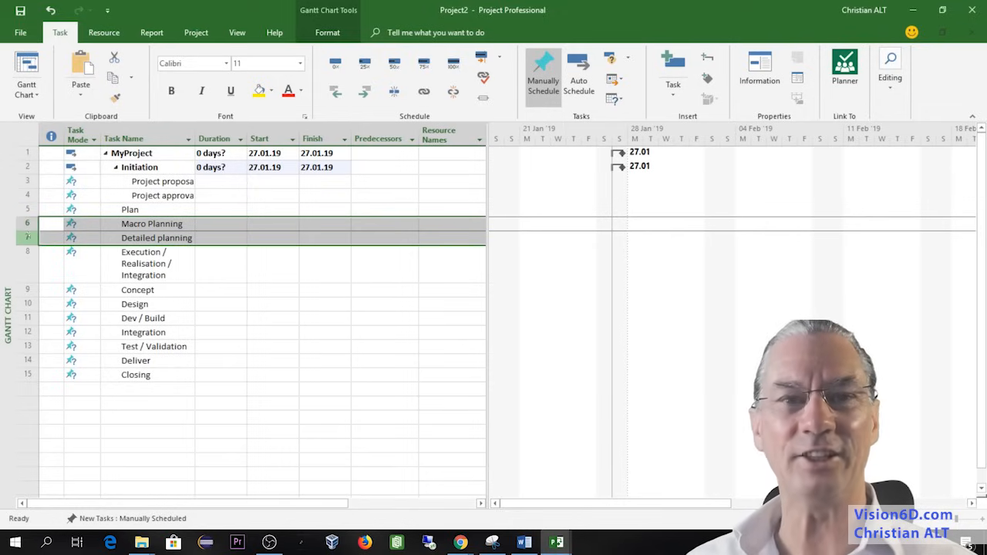
left_click(365, 93)
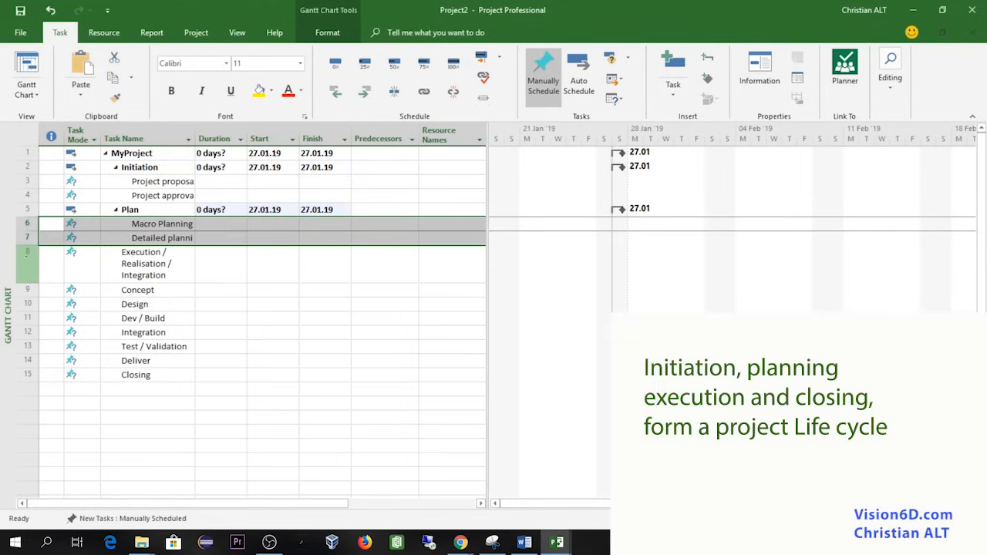
left_click_drag(27, 290, 25, 361)
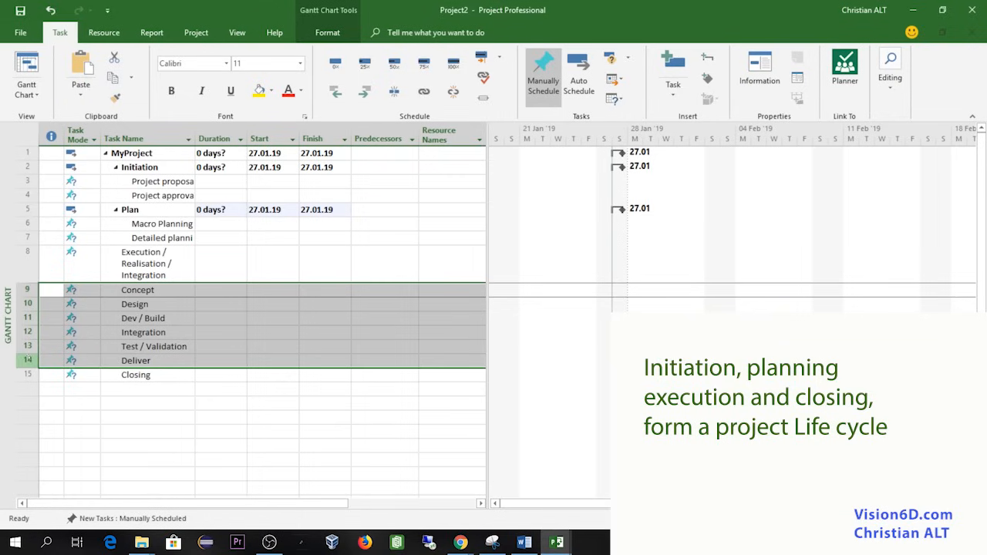
left_click(373, 101)
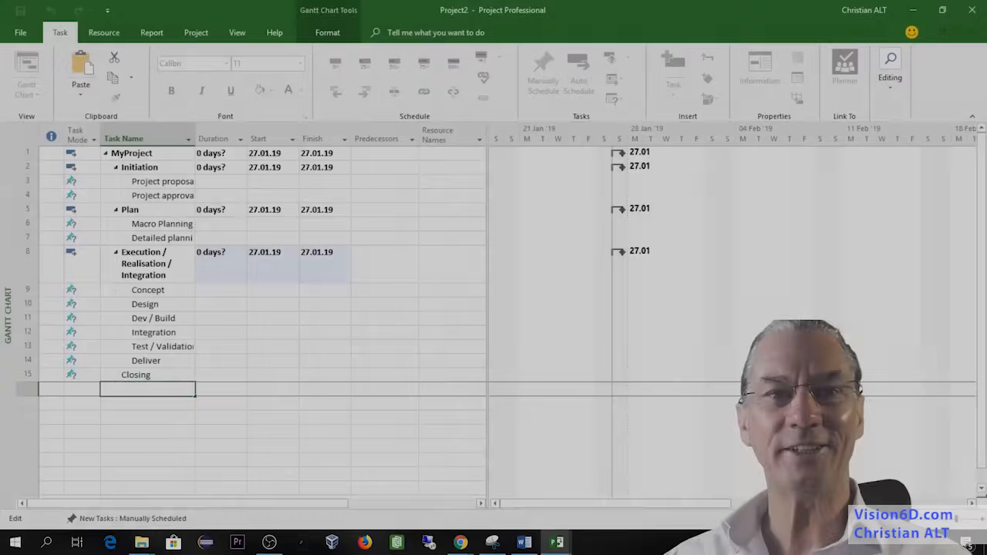
- Add a task named Closing meeting in the row below Closing
type("CLos")
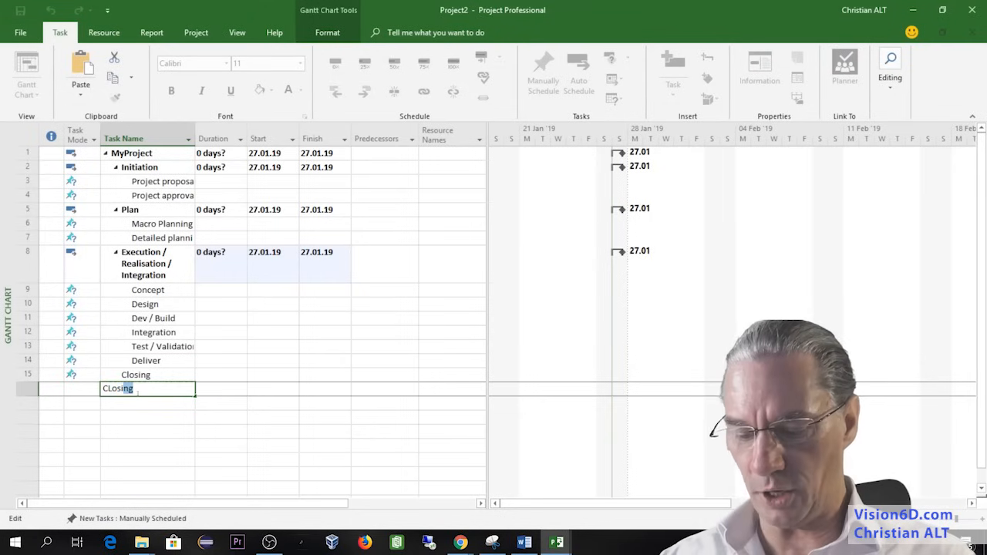
type("ing meeting")
key("Return")
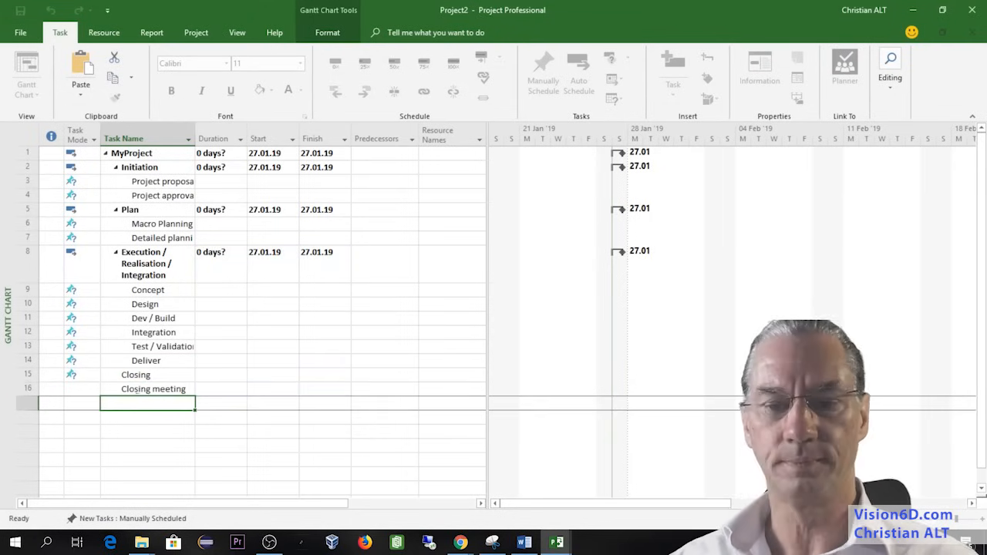
- Indent Closing meeting as a subtask of Closing, and Design as a subtask of Concept
left_click(25, 392)
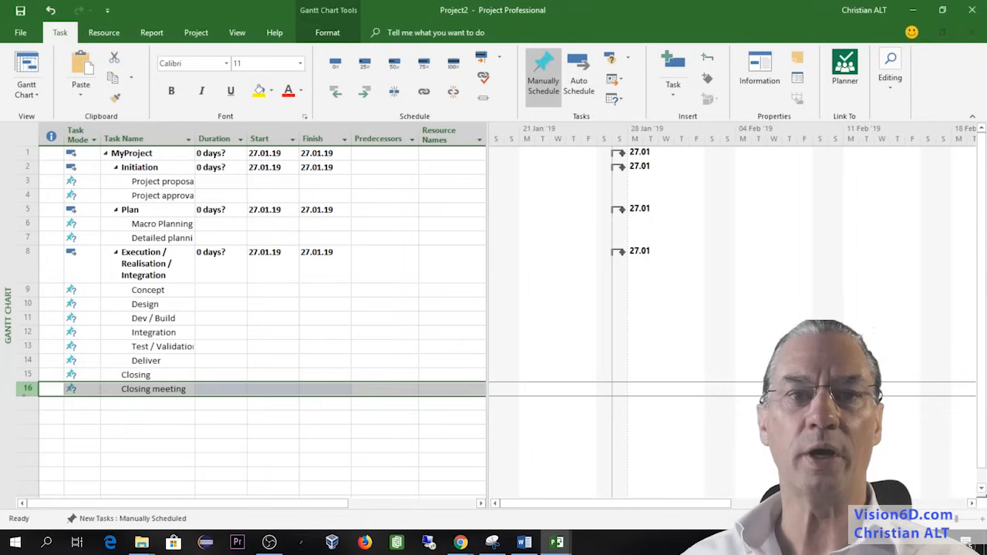
left_click(364, 91)
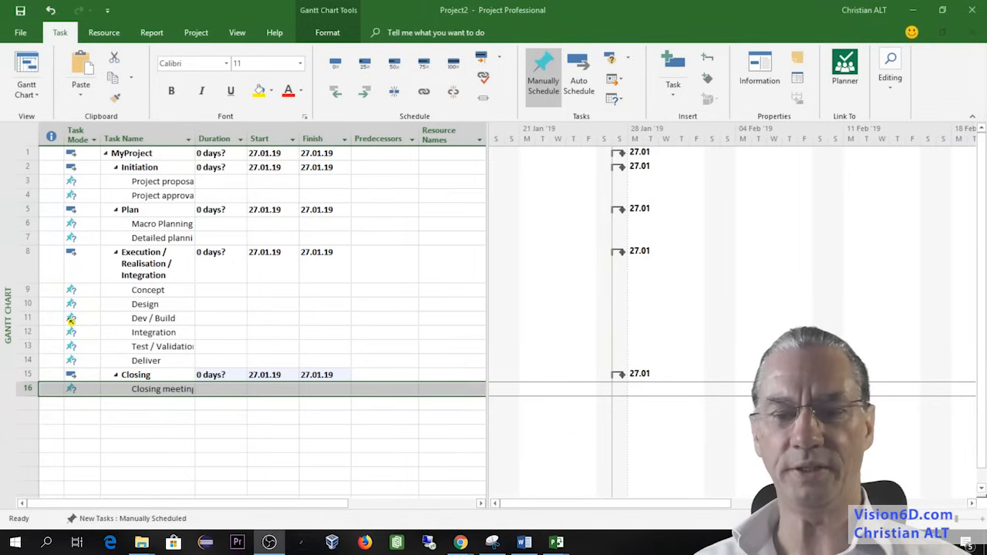
left_click(29, 304)
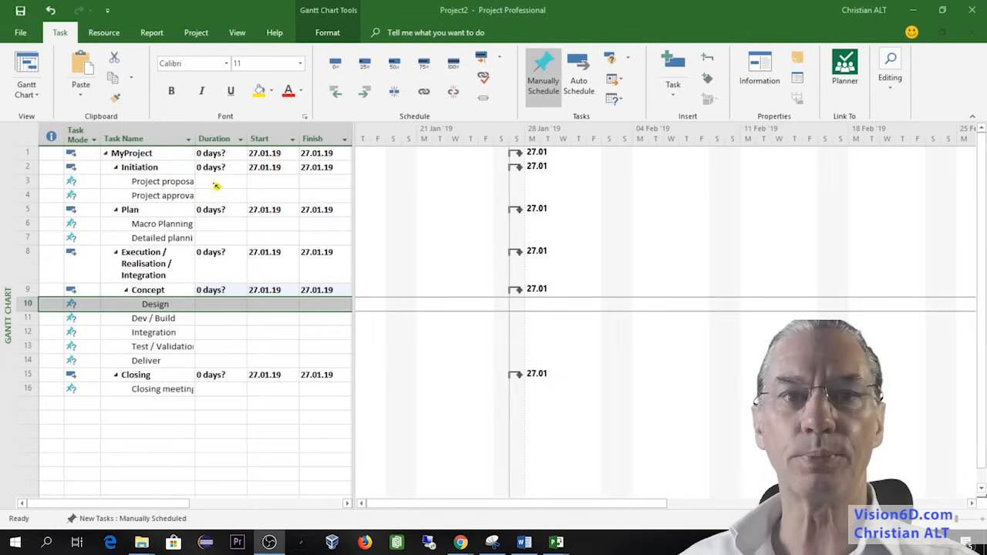
- Set the duration of Project proposal to 2 weeks and of Project approval to 0 days
left_click(217, 183)
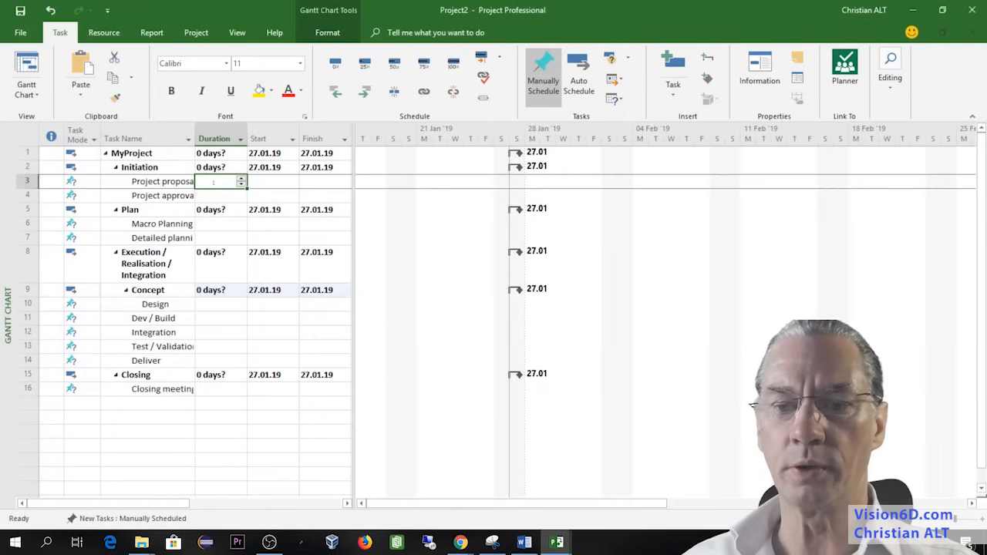
type("2")
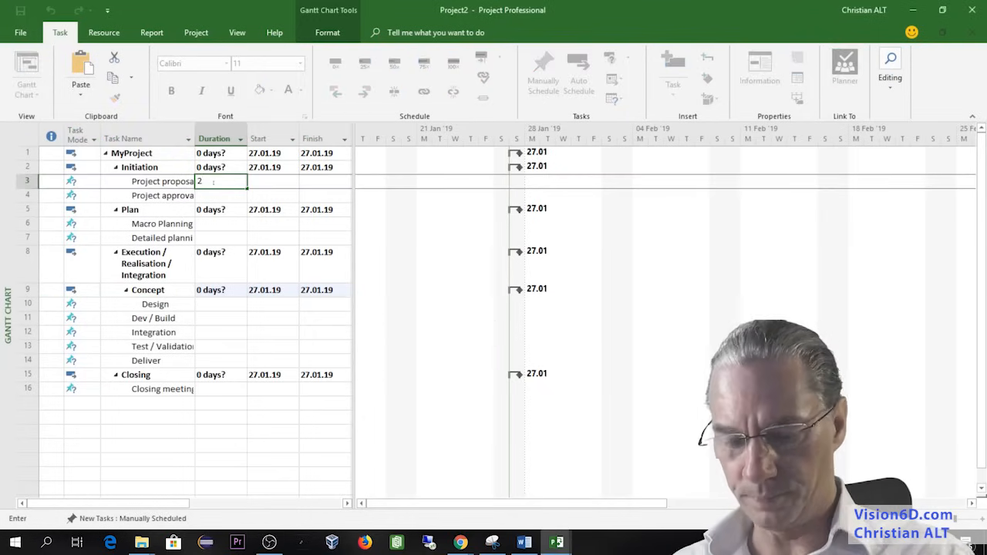
key("Return")
key("Return")
type("0d")
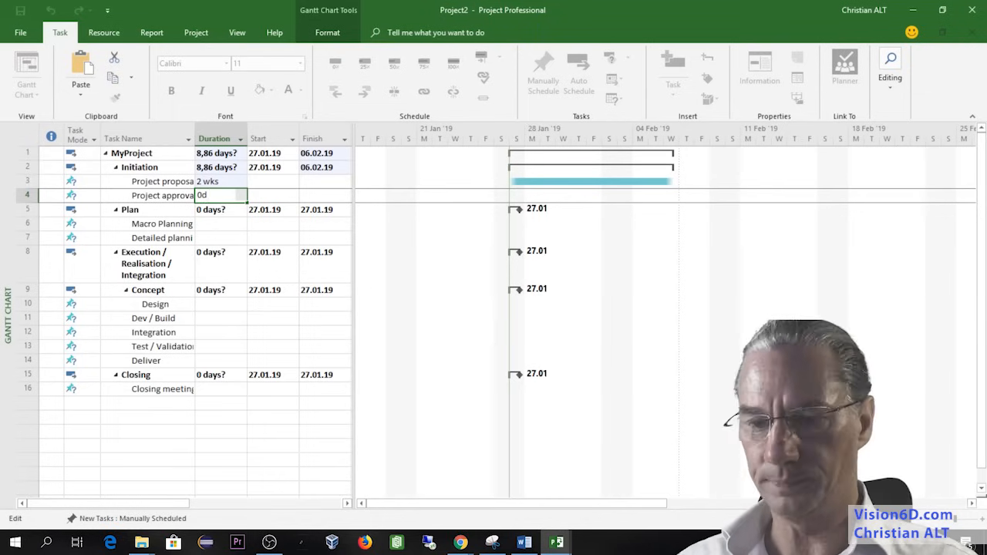
key("Return")
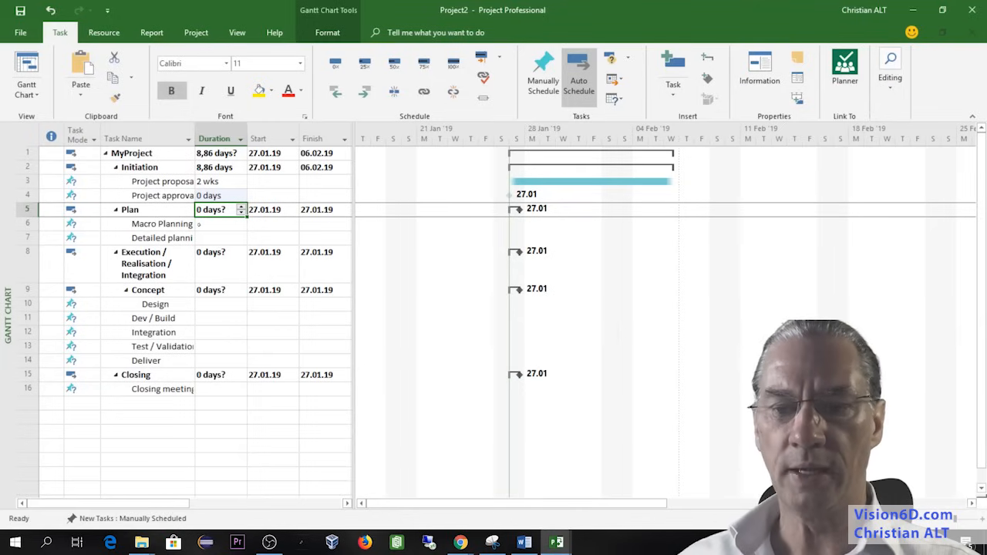
- Set the duration of Macro Planning to 1 day and of Detailed planning to 4 days
left_click(203, 225)
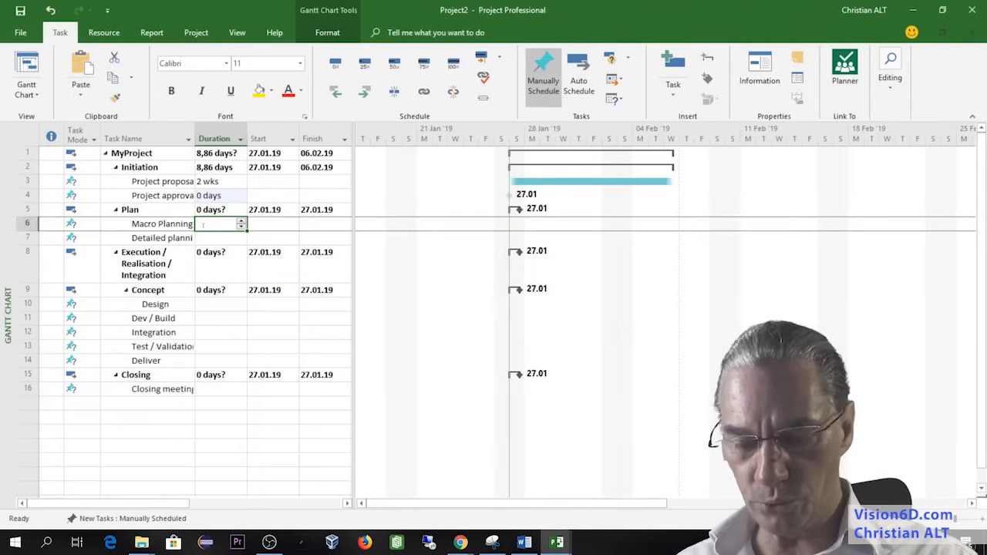
type("1d")
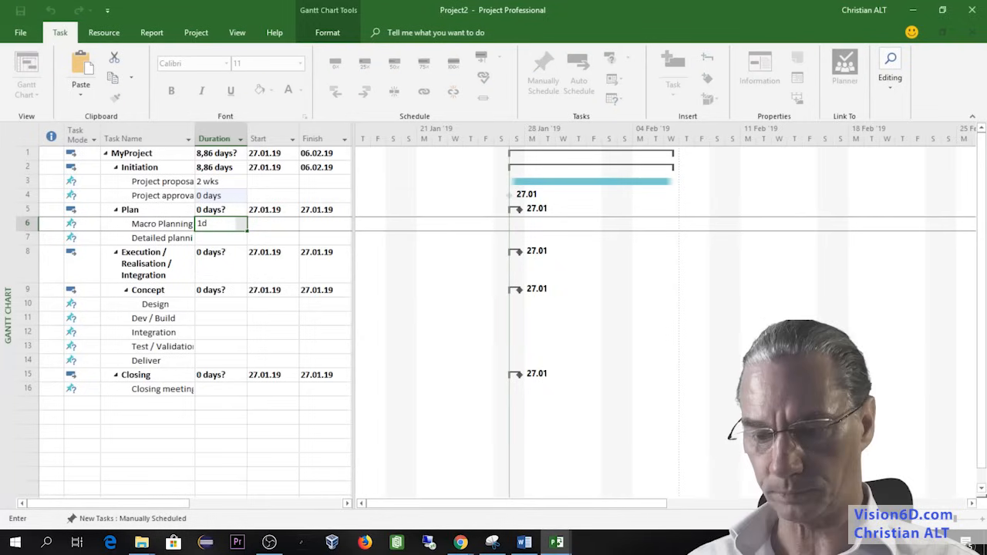
key("Return")
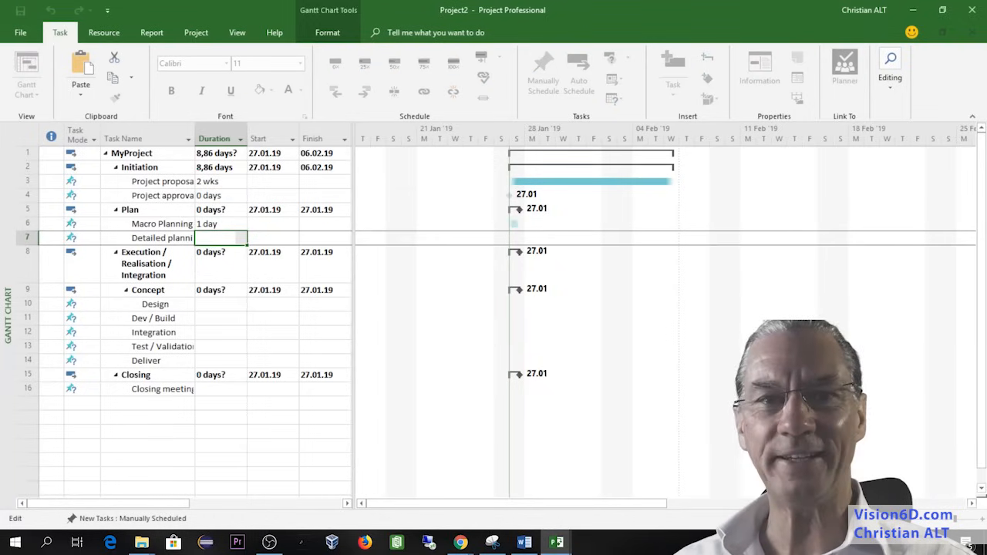
type("4d")
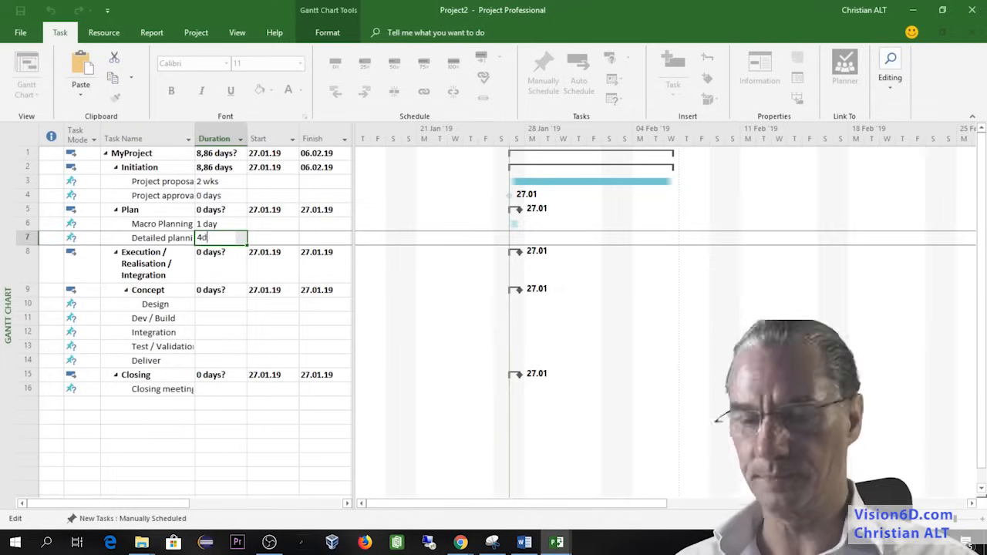
- Set the duration of Design to 3 weeks and of Dev / Build to 4 weeks
left_click(204, 305)
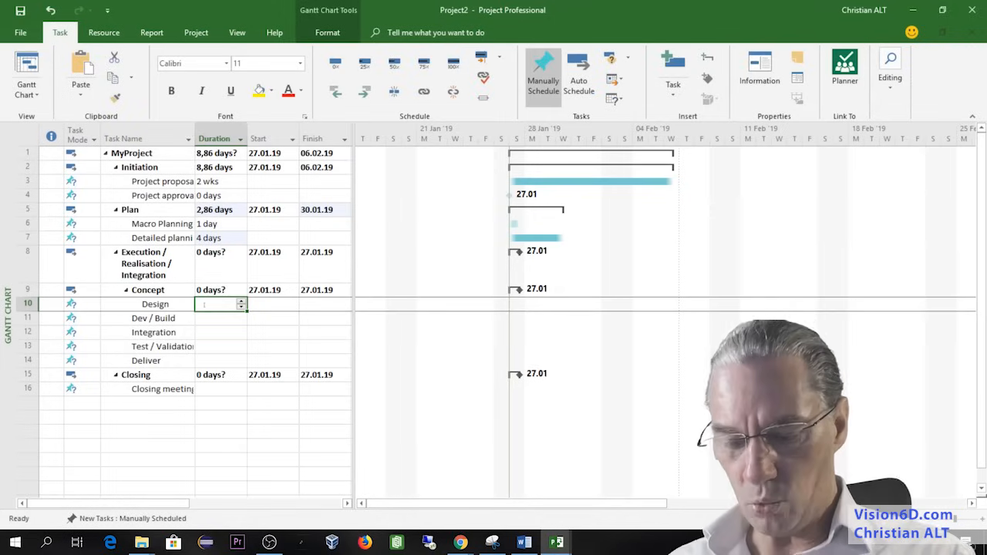
type("5w")
key("Return")
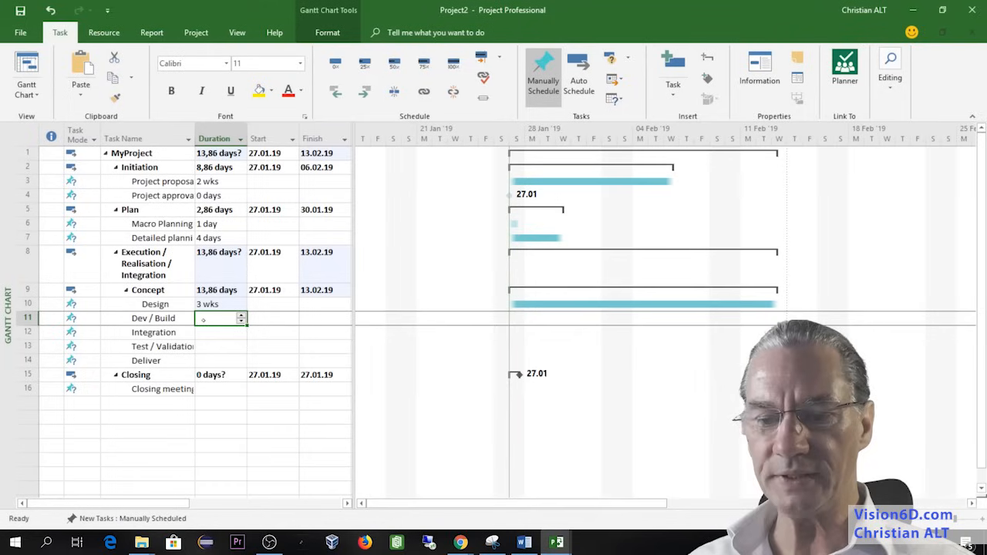
type("4w")
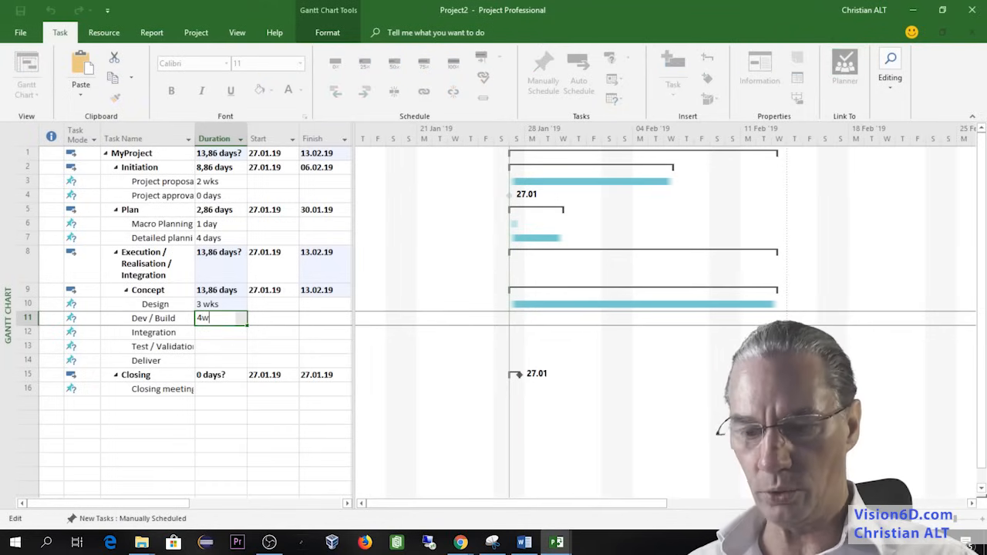
key("Return")
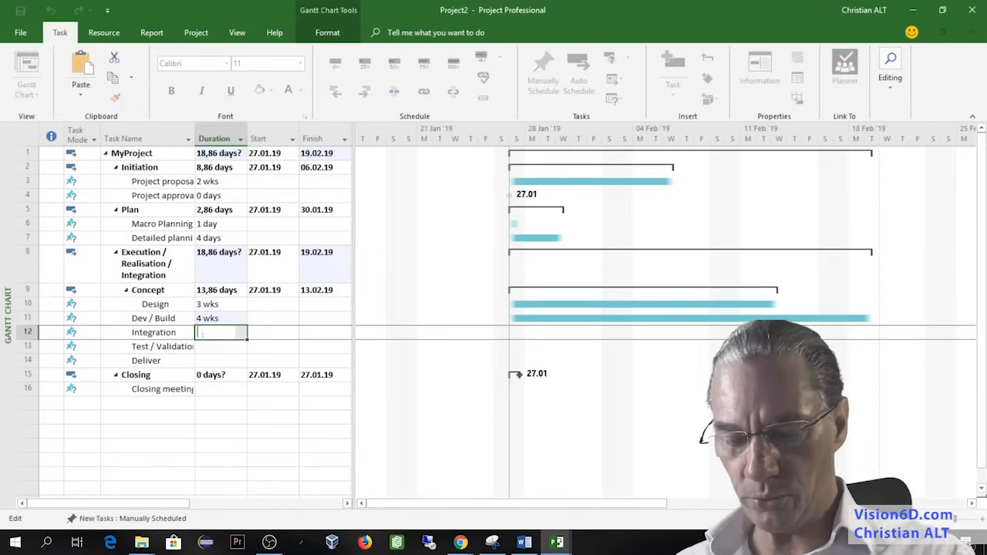
- Set the durations of Integration and Test / Validation to 2 weeks each
type("2w")
key("Return")
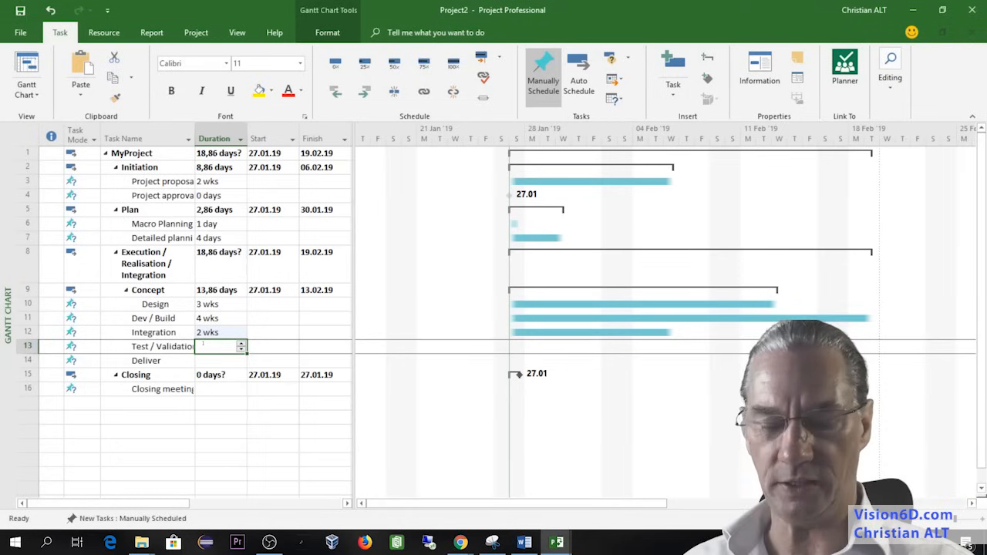
type("2w")
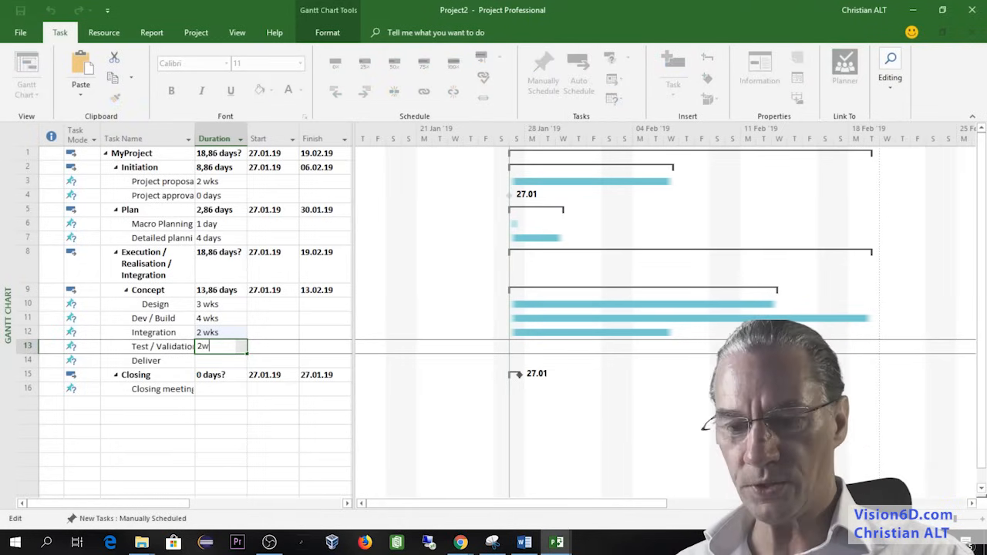
key("Return")
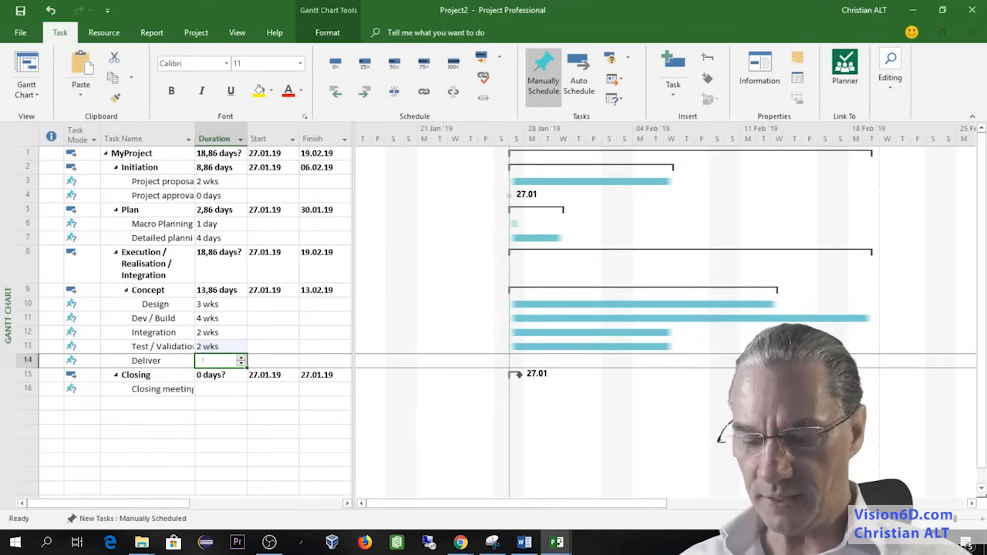
- Set the durations of Deliver and Closing meeting to 0 days each
left_click(202, 360)
type("0")
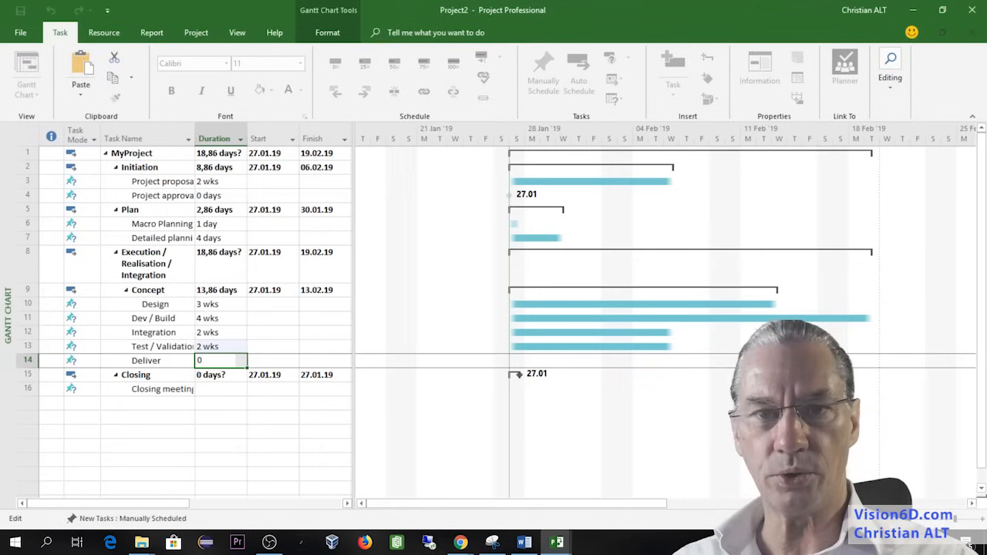
type("d")
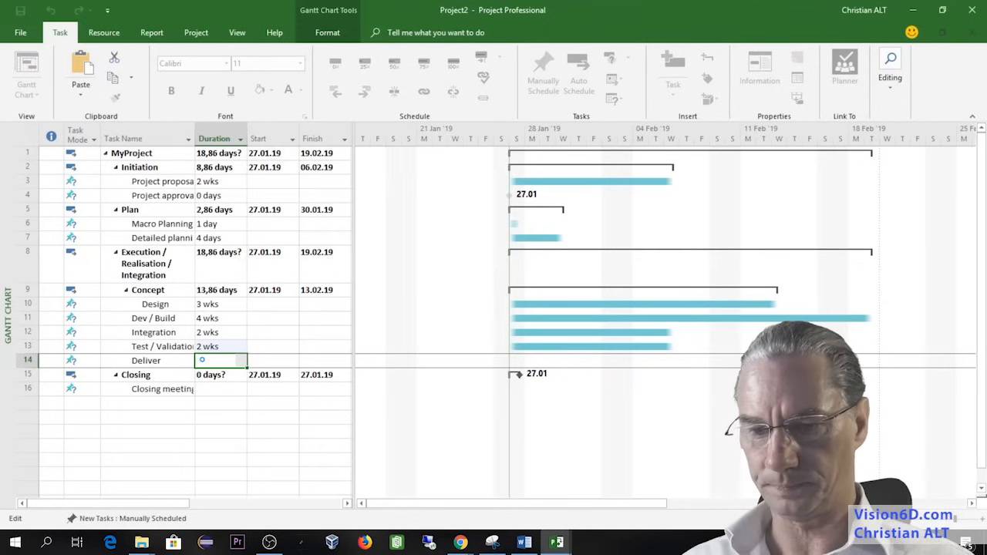
key("Return")
left_click(212, 391)
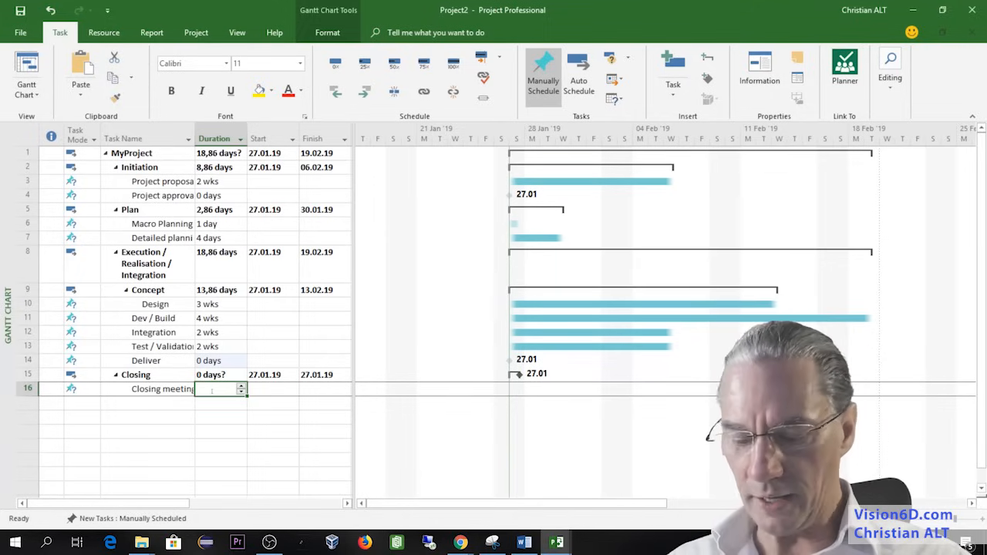
type("0")
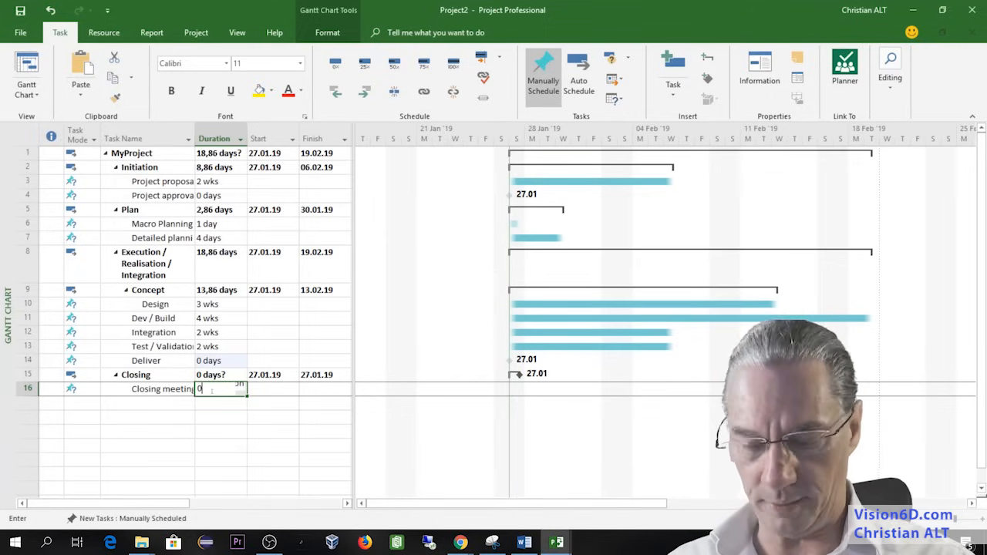
key("Return")
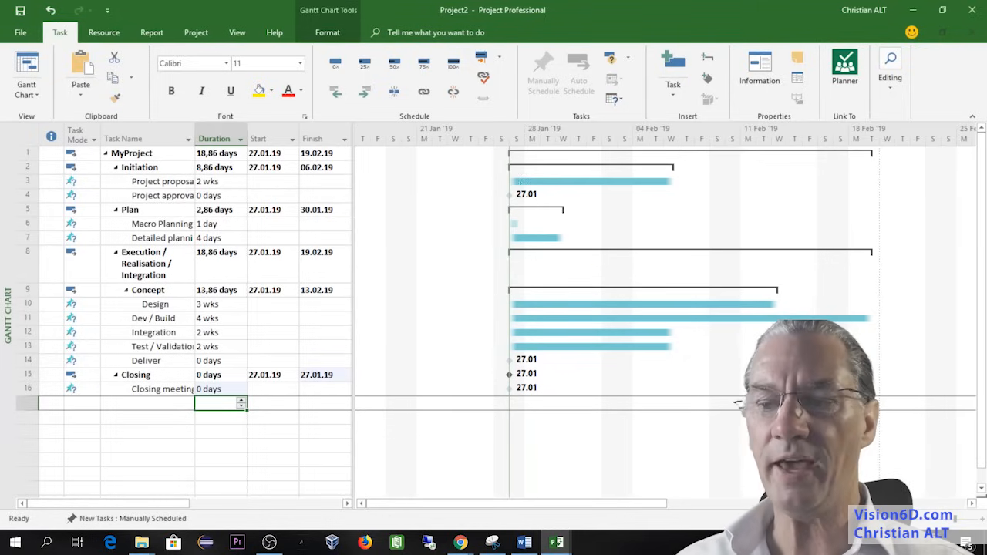
- Link Project proposal to Project approval, and link Macro Planning to Detailed planning
mouse_move(524, 182)
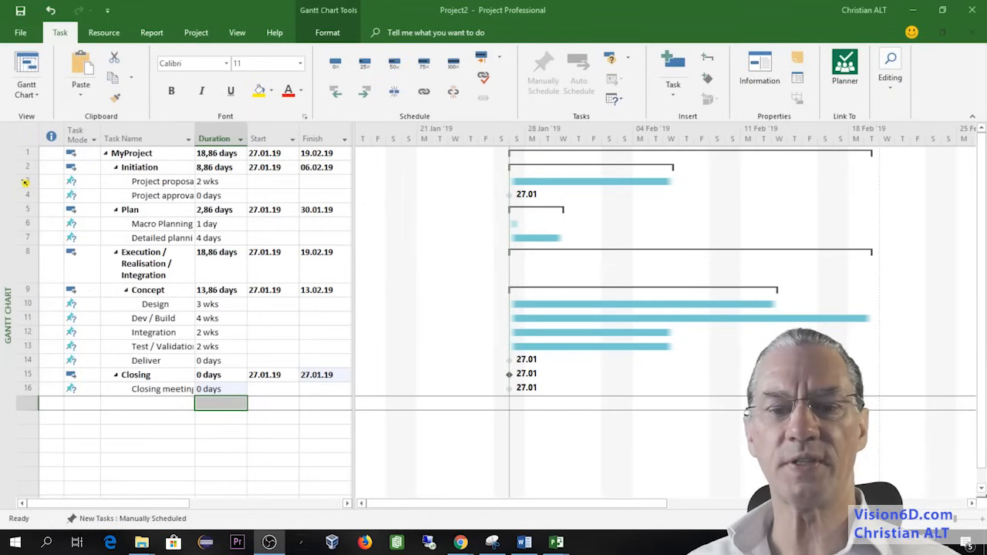
left_click(25, 181)
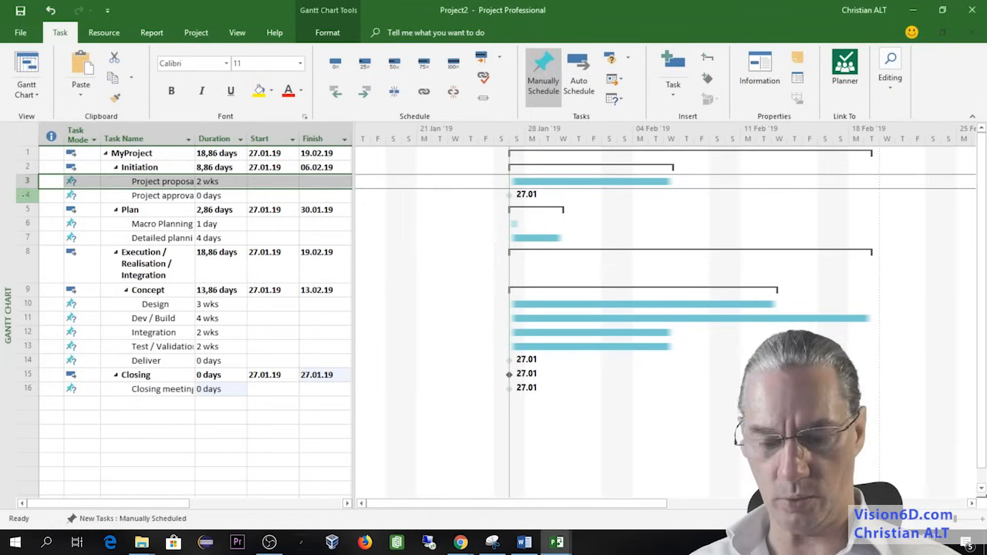
left_click(25, 195, "shift")
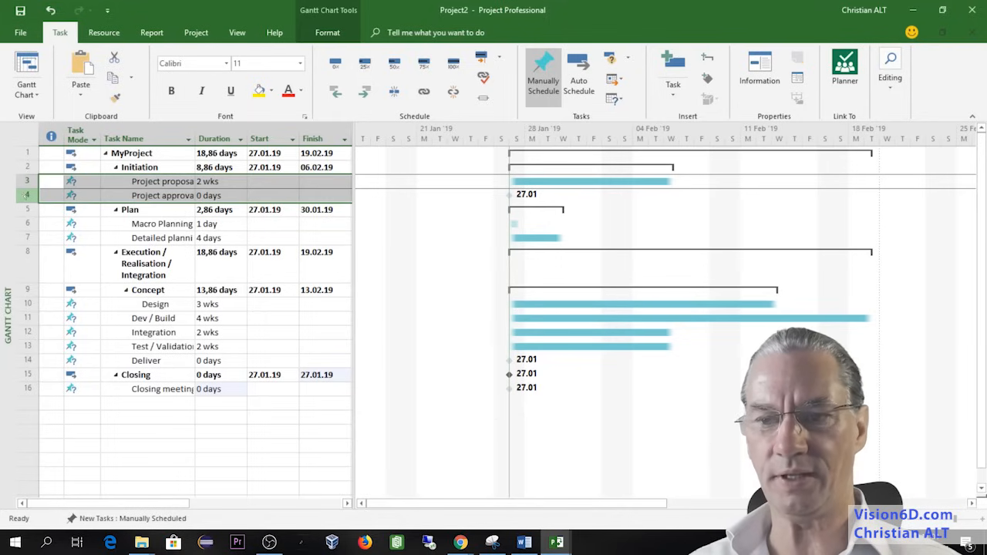
left_click(425, 93)
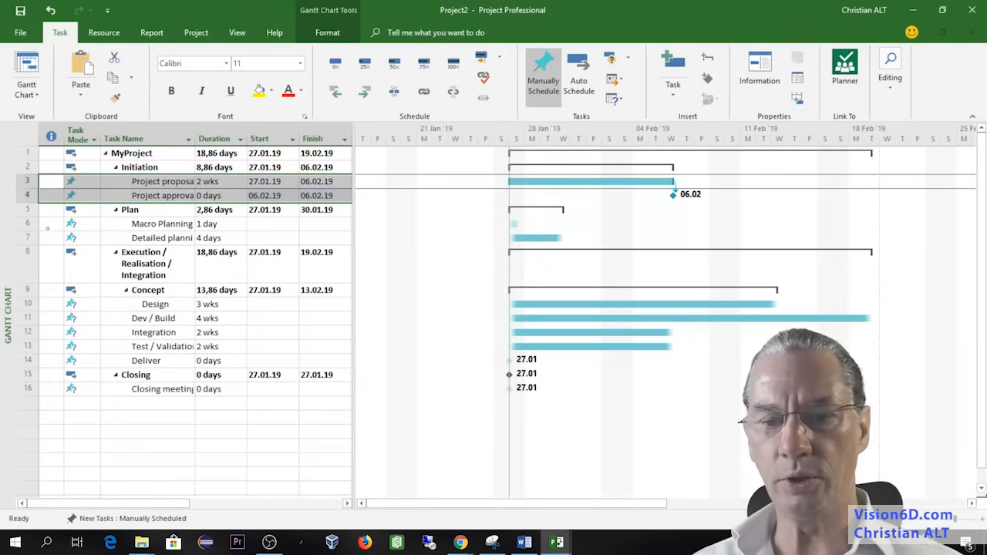
left_click(25, 224)
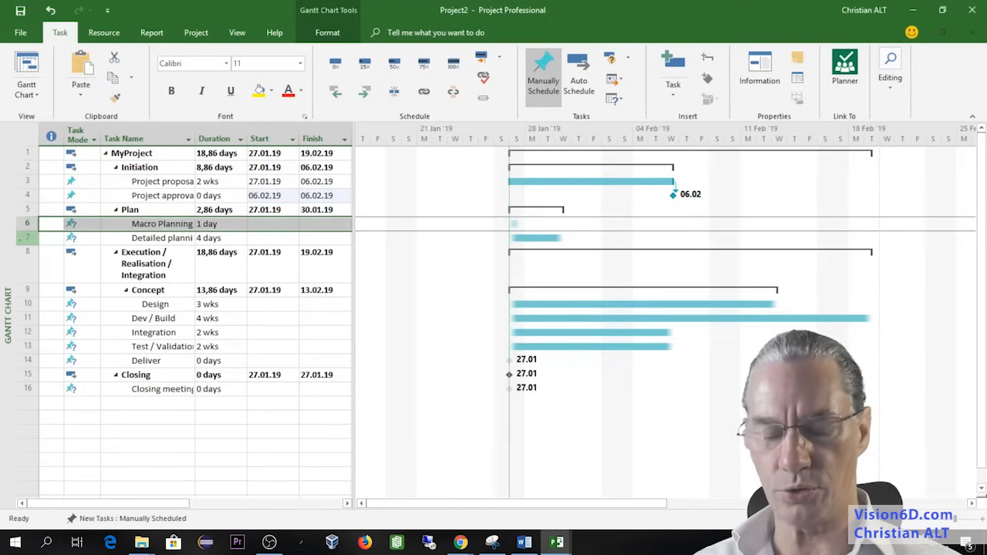
left_click(21, 239, "shift")
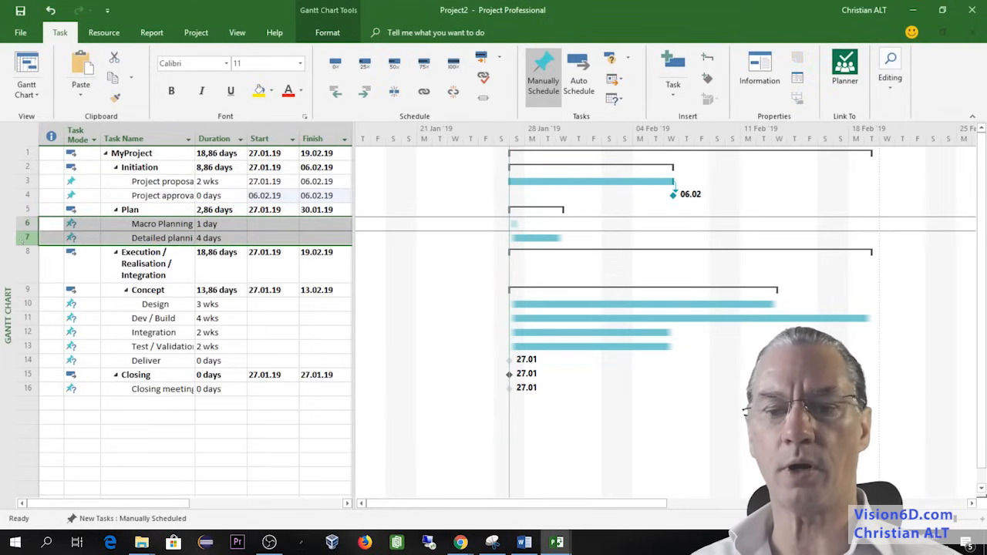
left_click(424, 91)
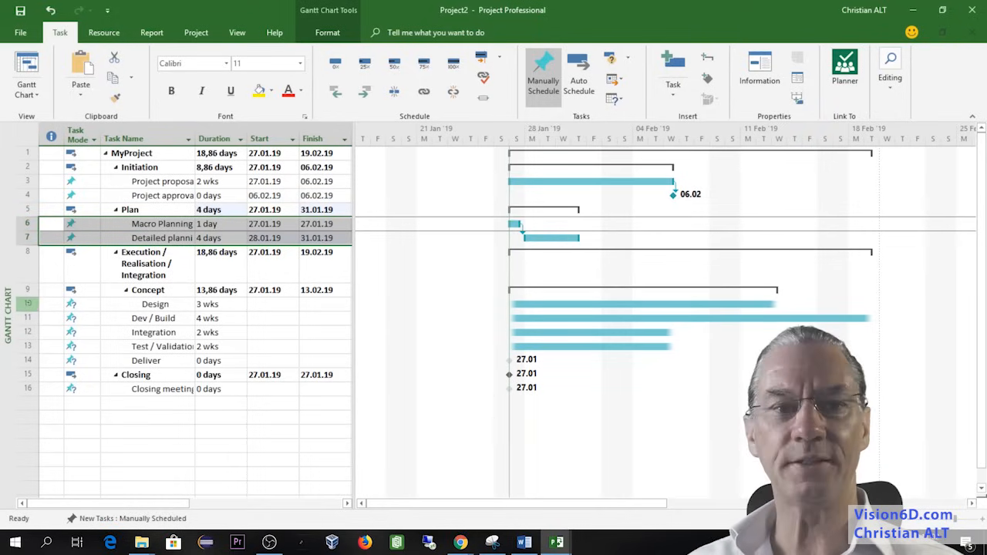
- Link the tasks from Design through Deliver in sequence and fit the entire project in the Gantt chart
left_click(27, 304)
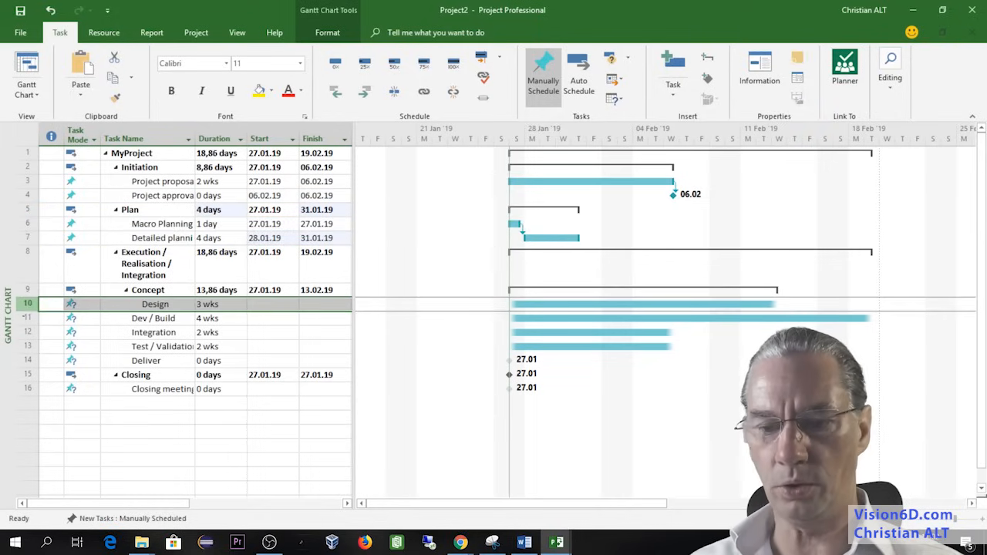
left_click(27, 361, "shift")
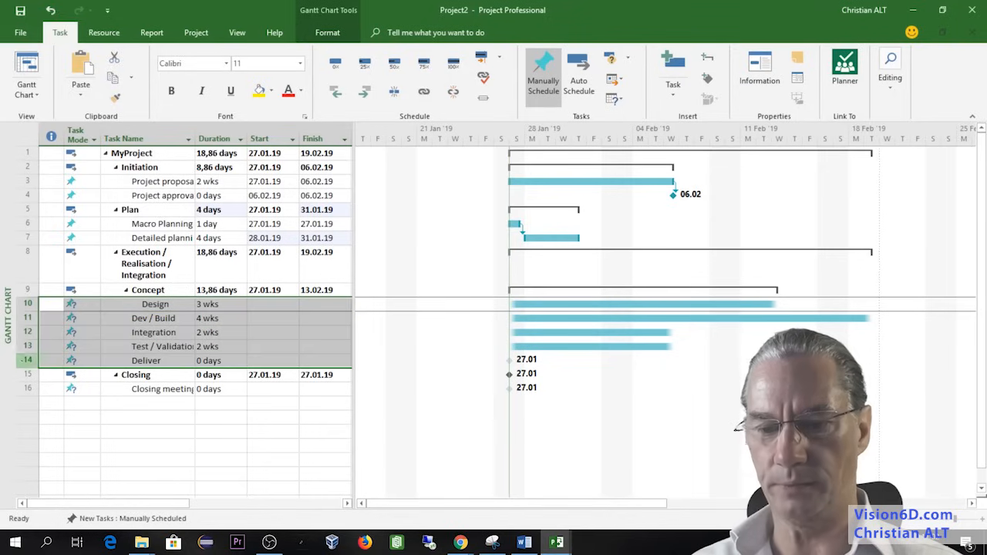
left_click(423, 91)
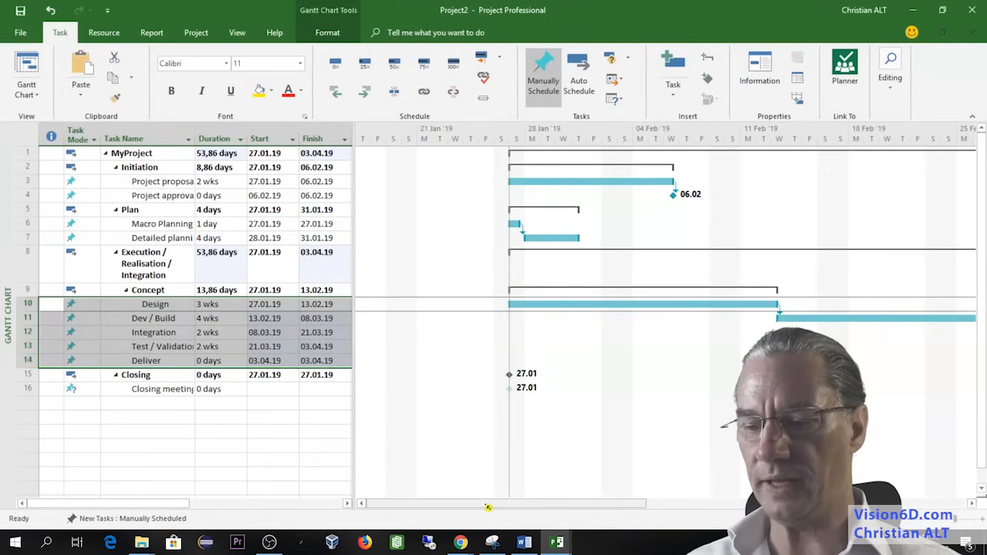
left_click_drag(488, 504, 387, 509)
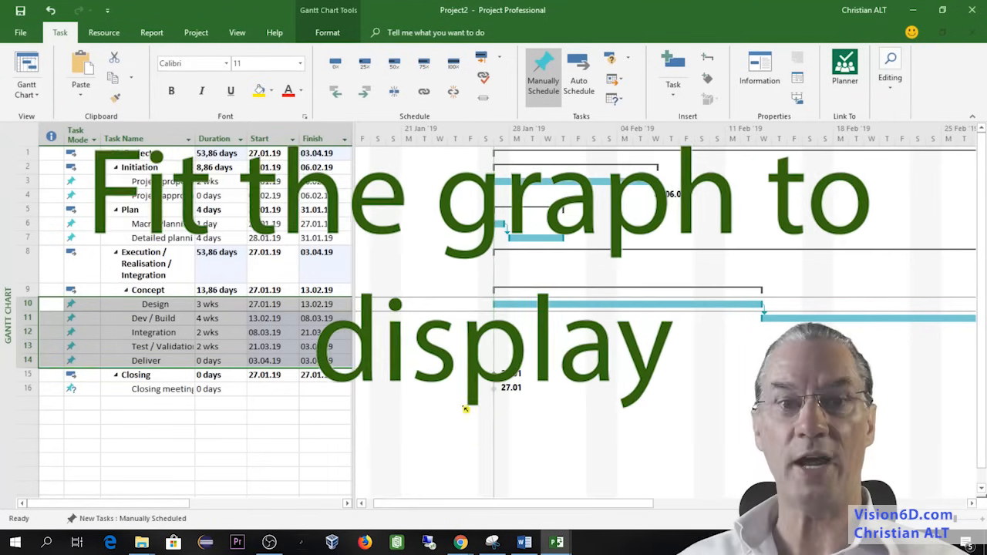
left_click(237, 32)
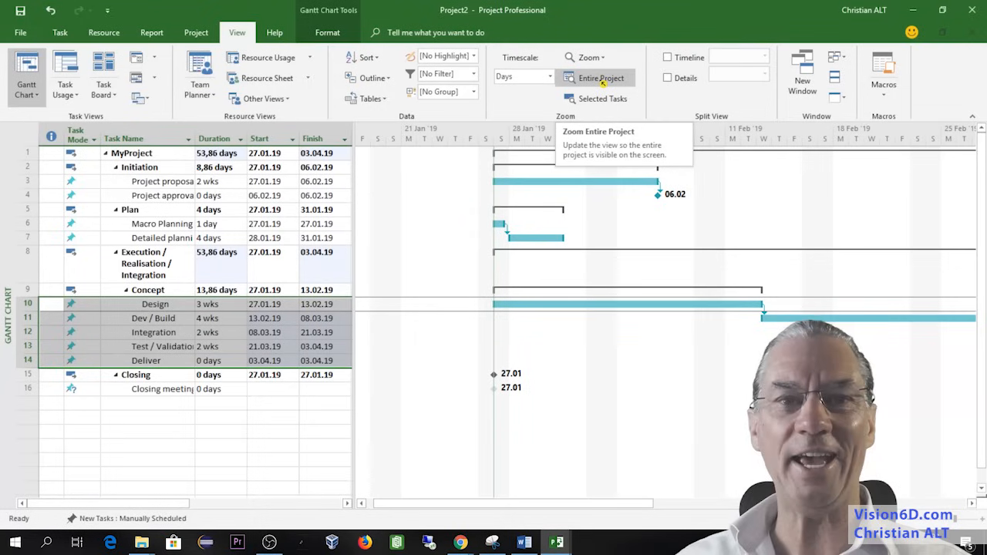
left_click(603, 80)
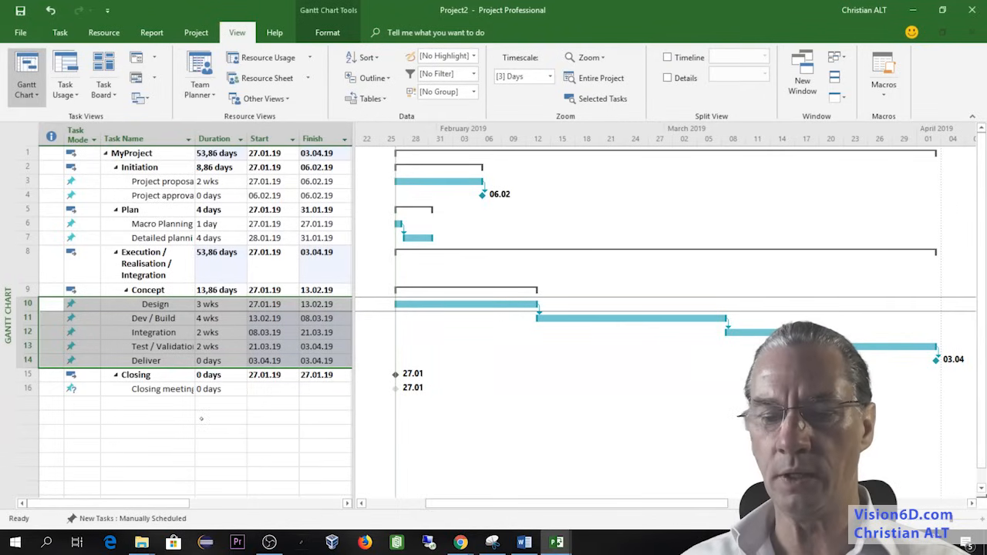
- Try to link the Closing meeting task with only that task selected
left_click(27, 388)
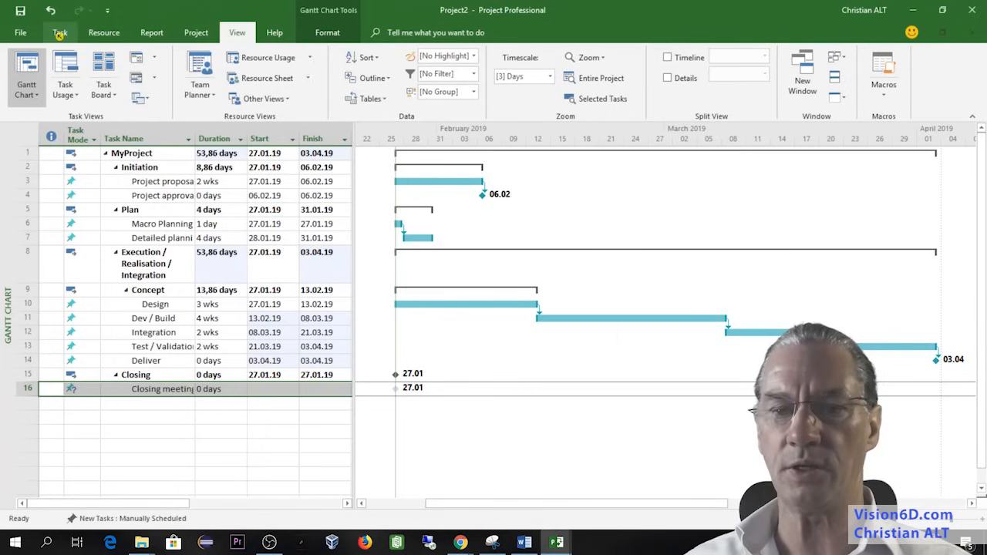
left_click(61, 34)
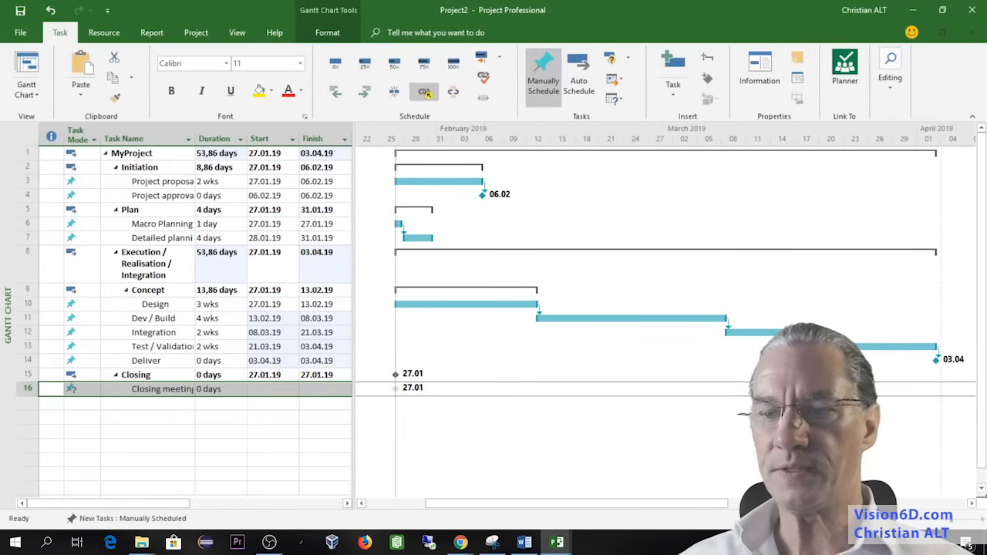
left_click(426, 93)
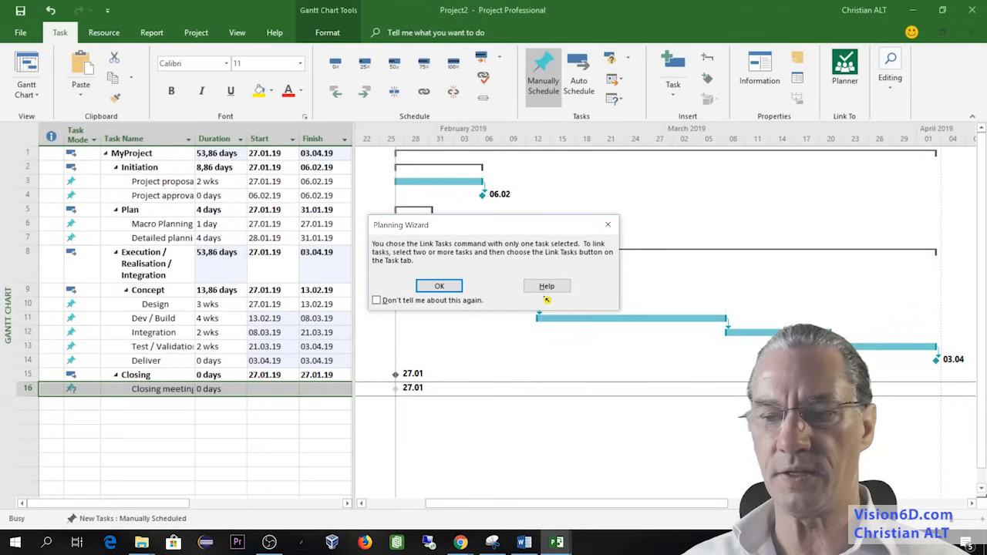
left_click(608, 225)
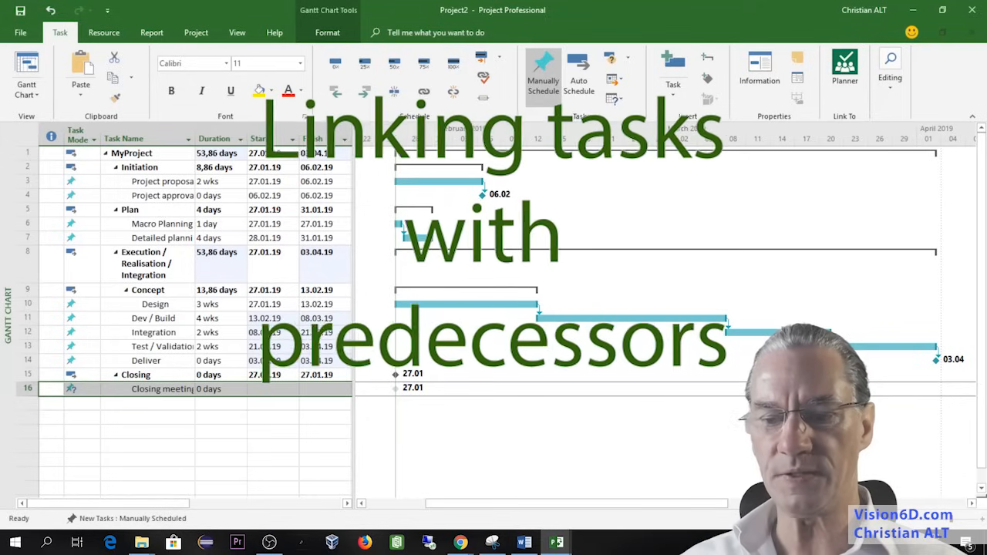
- Reveal the Predecessors column, make Deliver (task 14) the predecessor of Closing meeting, and fit the entire project in the chart
left_click_drag(353, 447, 445, 447)
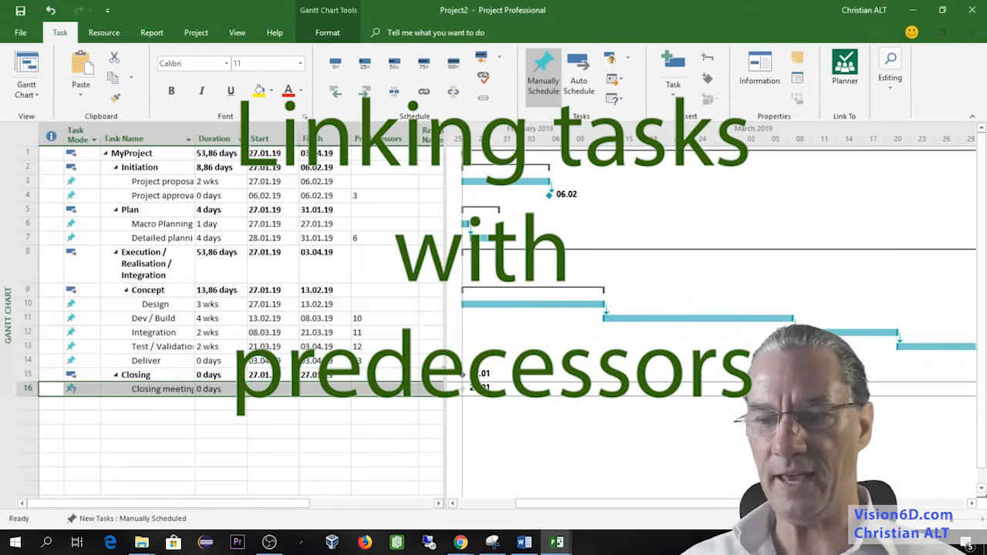
left_click(359, 391)
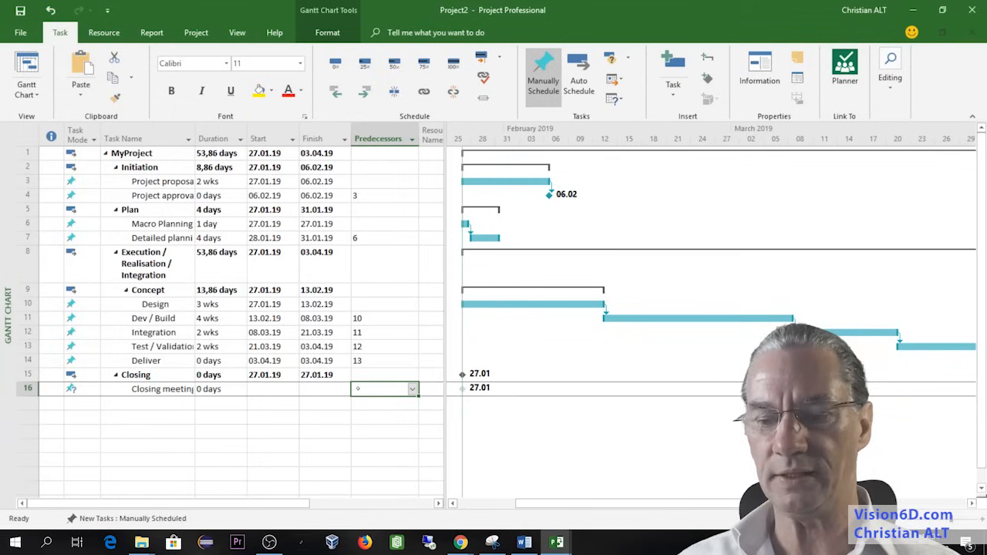
type("14")
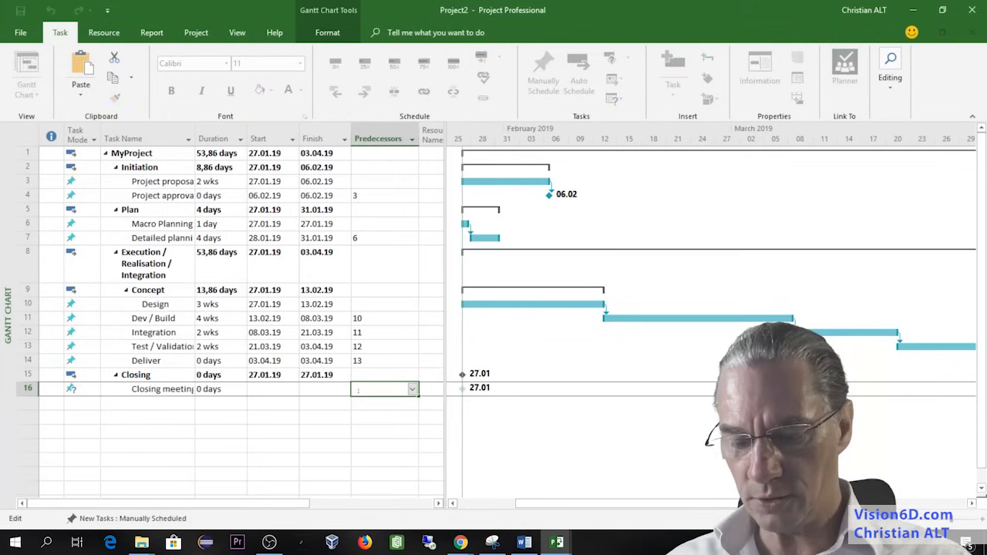
left_click(415, 389)
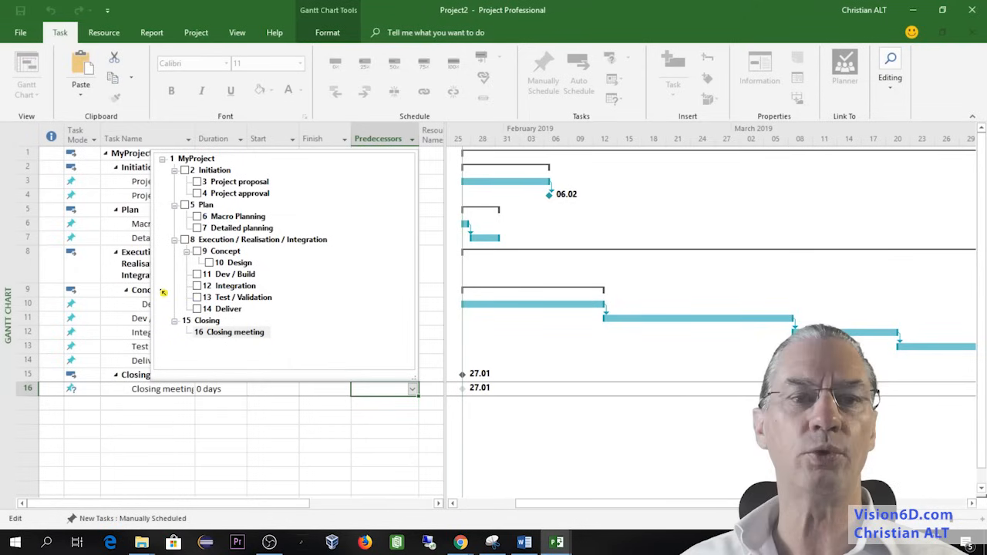
left_click(200, 309)
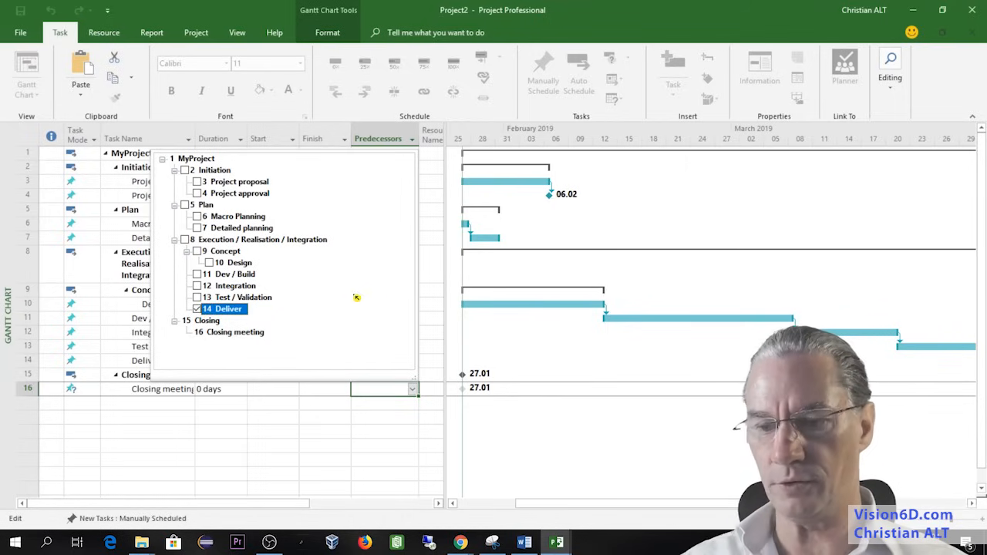
left_click(426, 392)
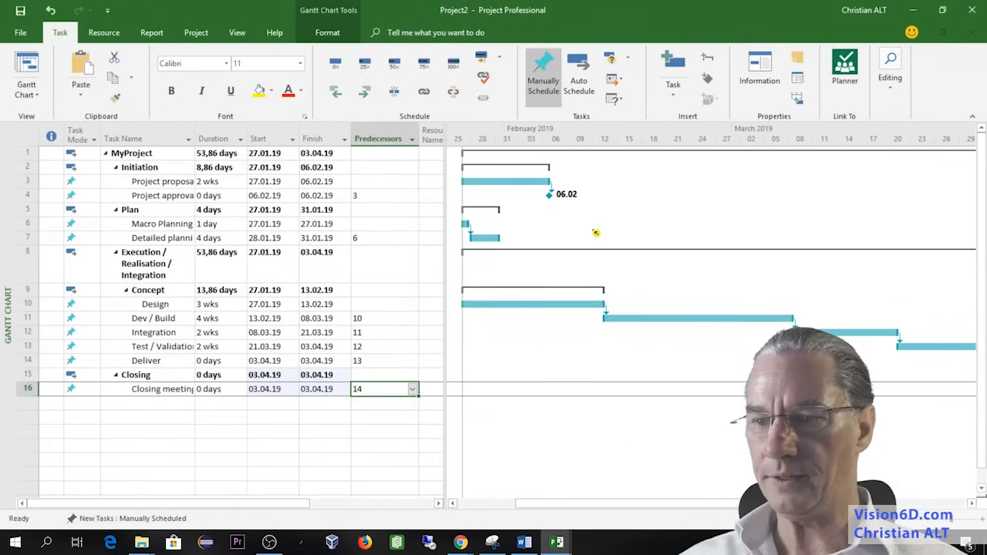
left_click(237, 32)
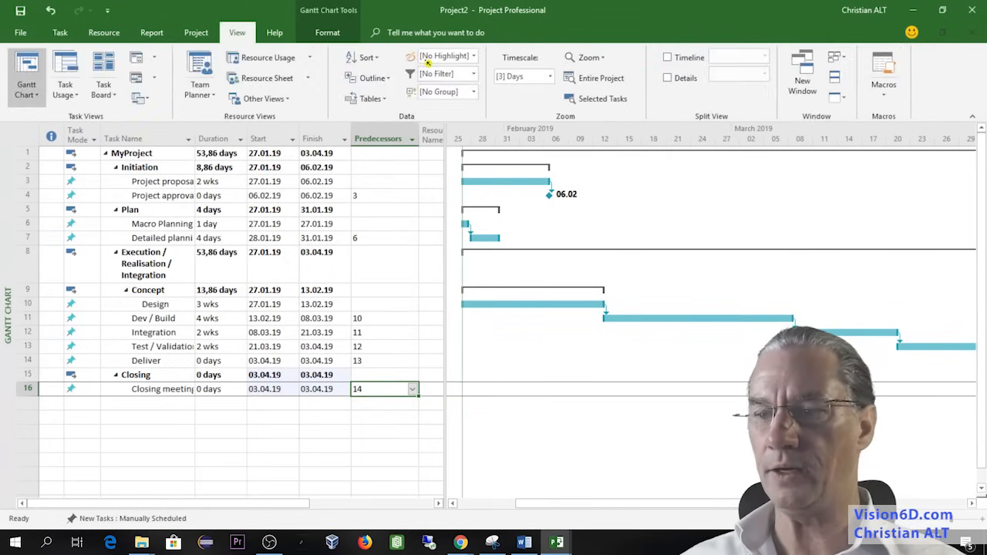
left_click(617, 79)
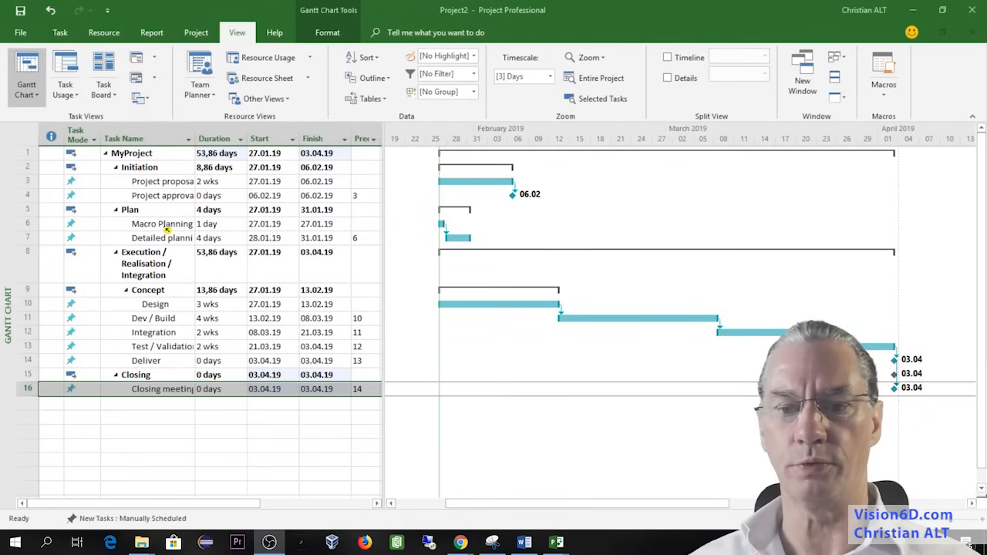
- Make Project approval (task 4) the predecessor of the Plan phase
left_click(134, 213)
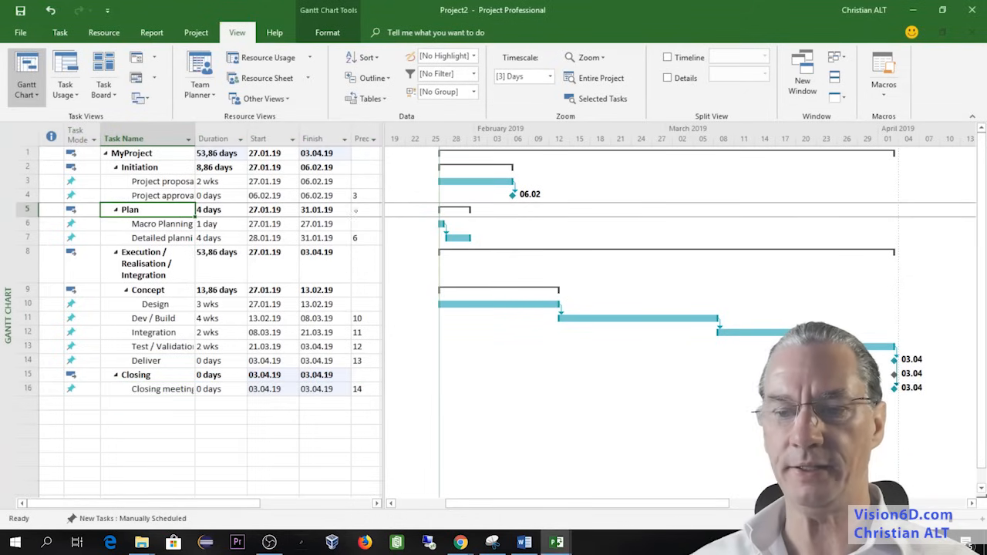
left_click(366, 211)
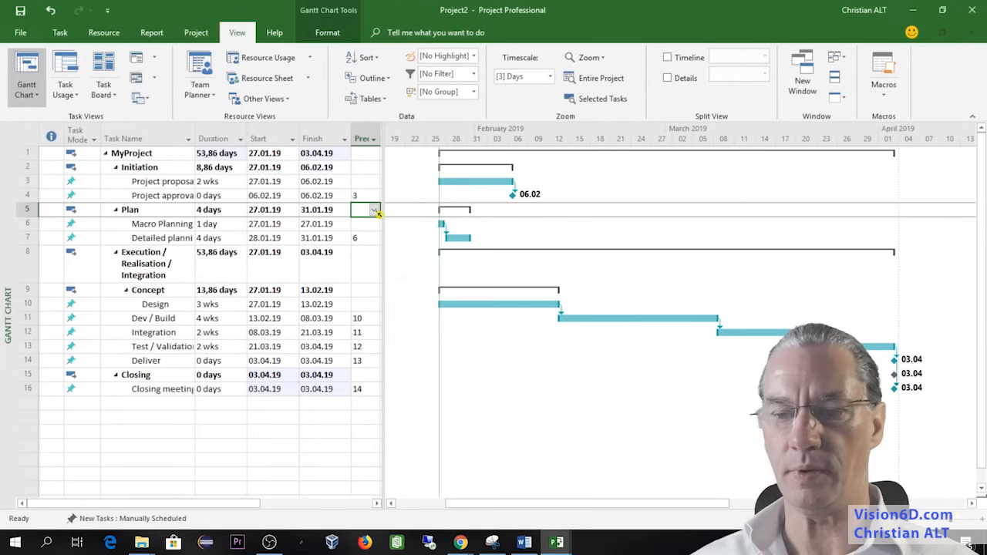
left_click(375, 210)
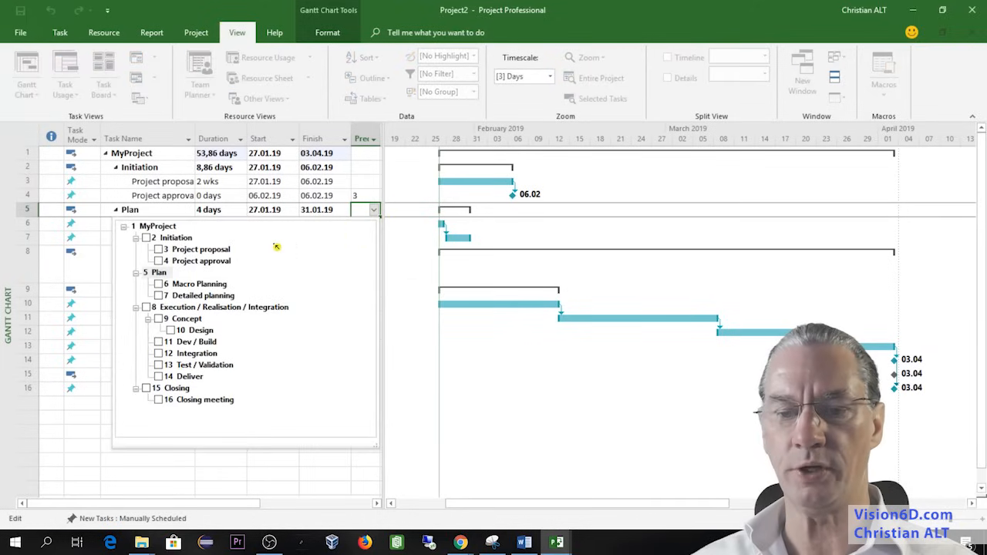
left_click(159, 262)
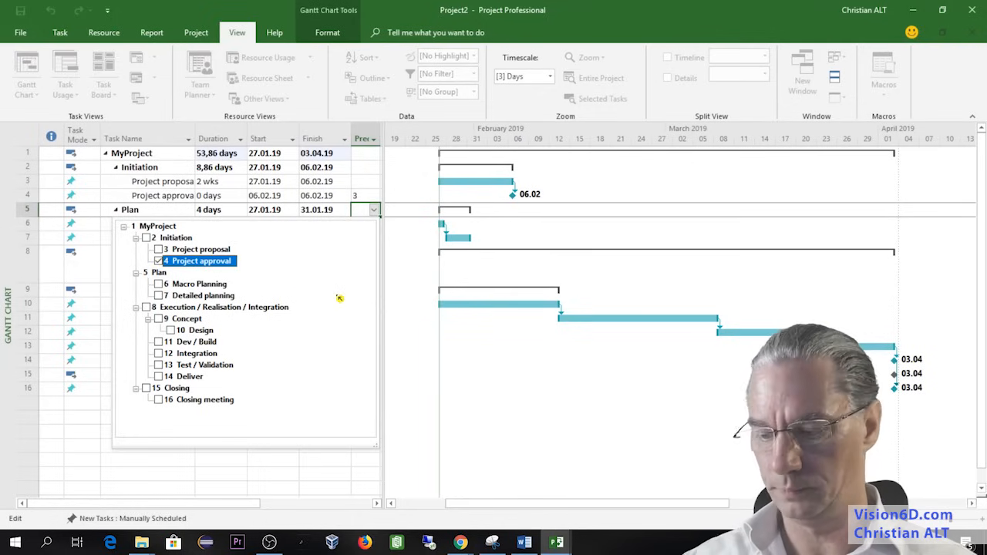
left_click(408, 451)
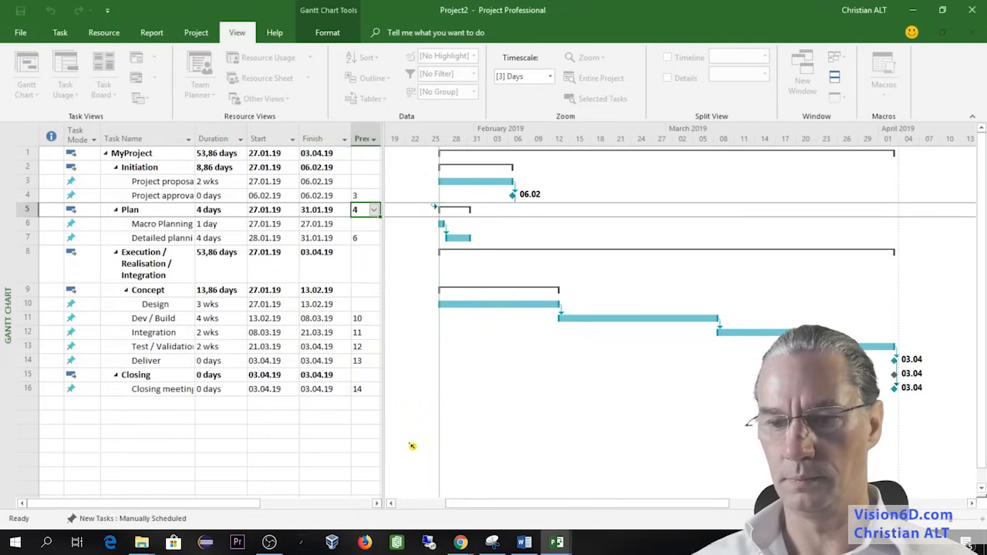
- Make Detailed planning (task 7) a finish-to-start predecessor of the Execution / Realisation / Integration phase
left_click(376, 223)
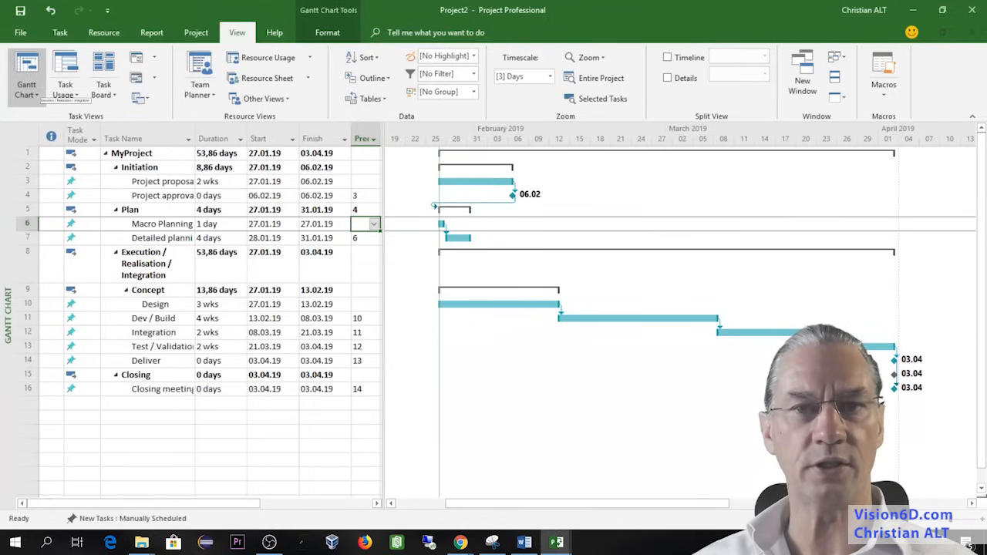
left_click(145, 264)
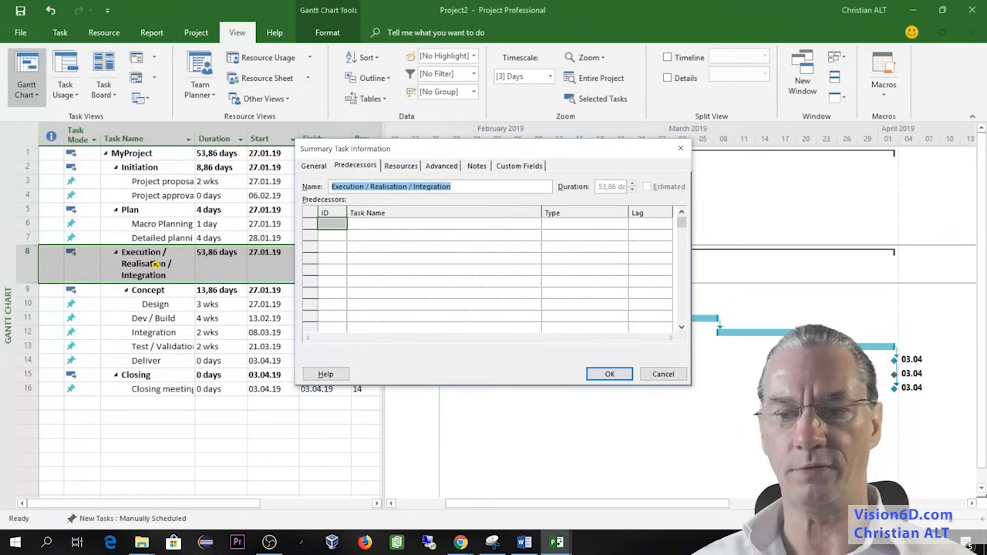
left_click(323, 167)
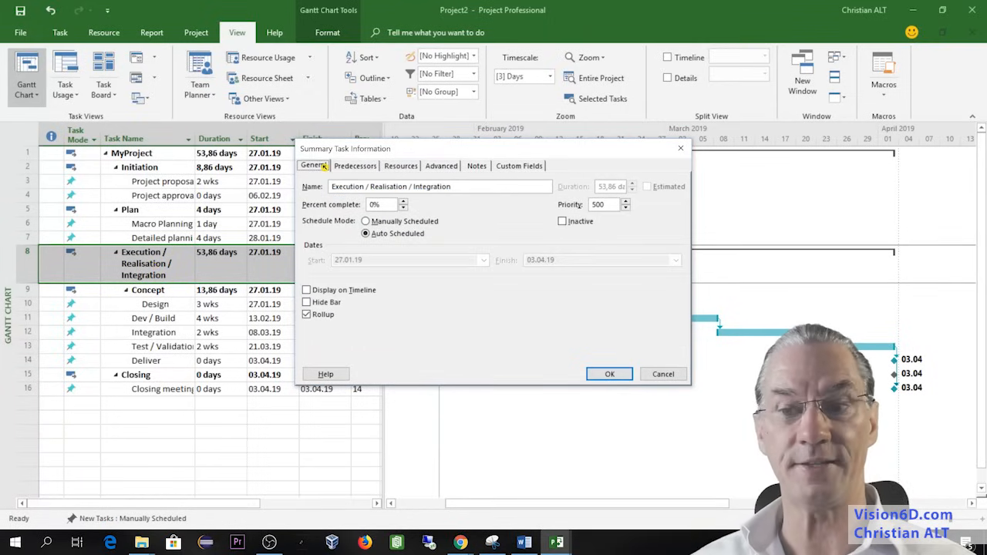
left_click(356, 168)
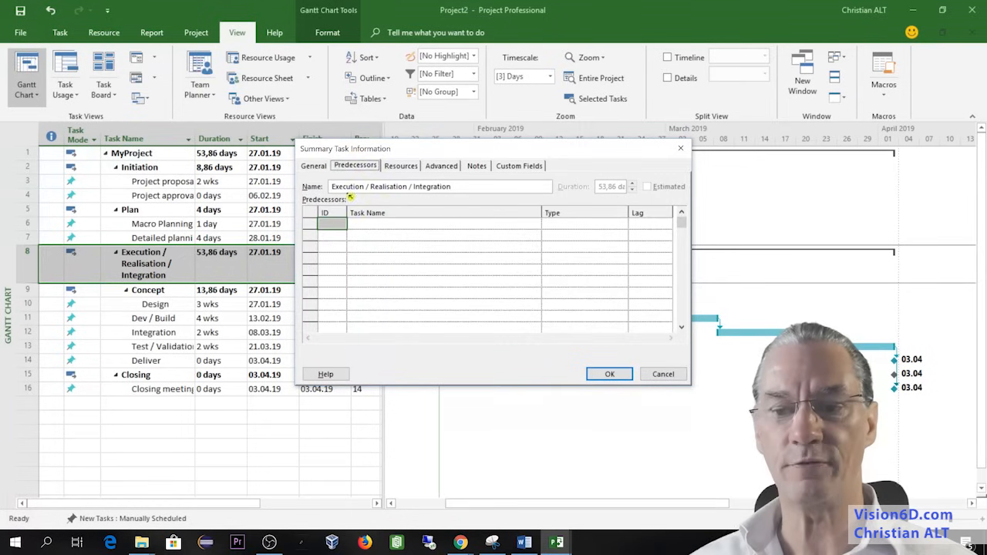
left_click_drag(405, 150, 590, 153)
left_click(519, 221)
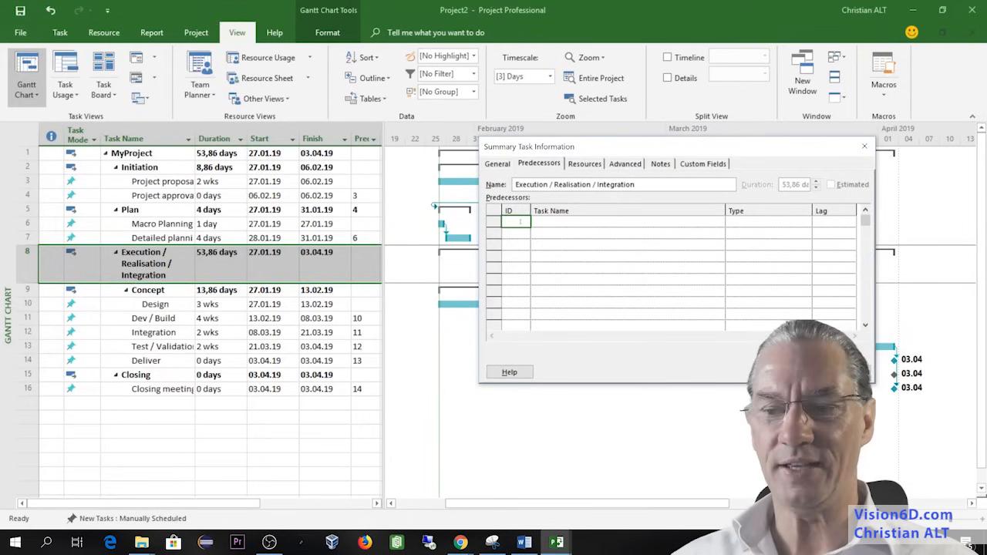
type("7")
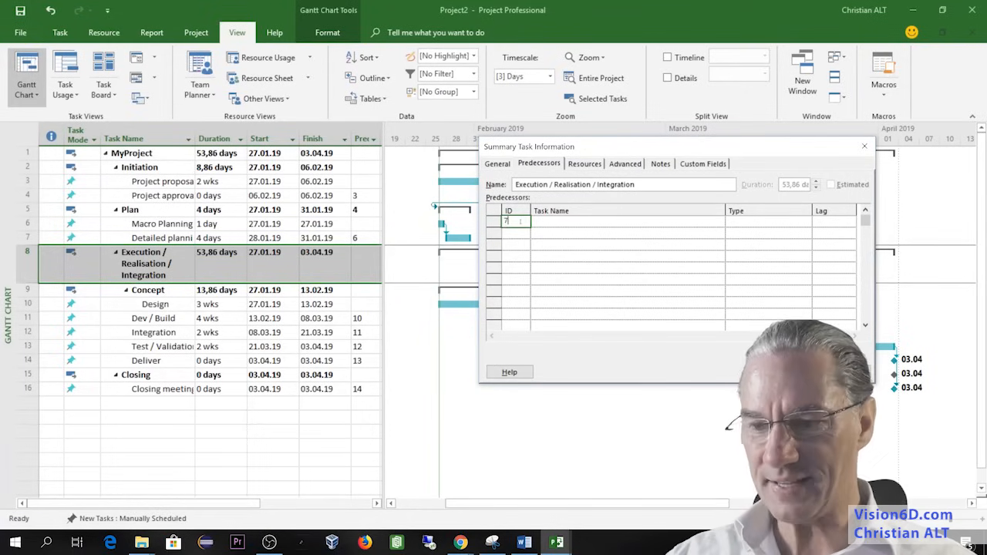
key("Return")
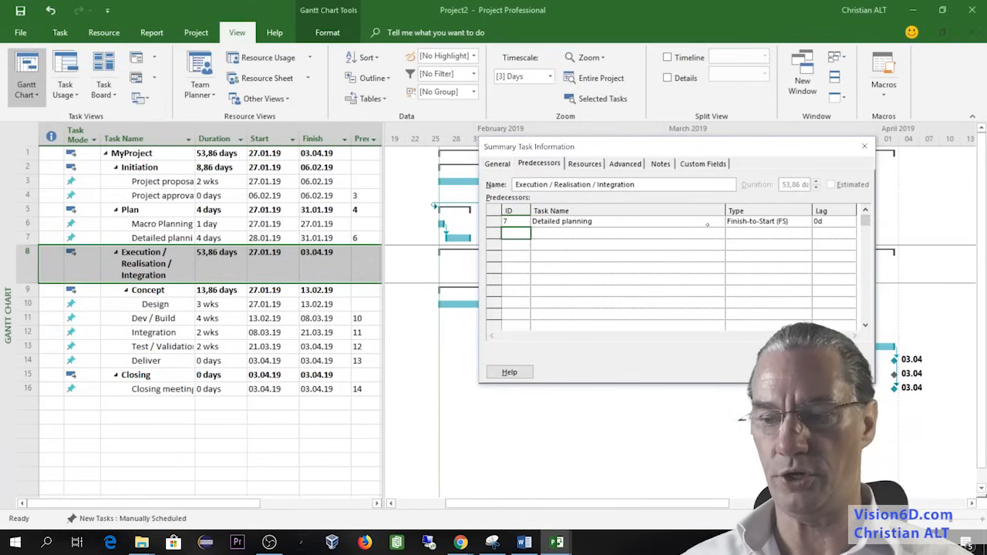
left_click(796, 372)
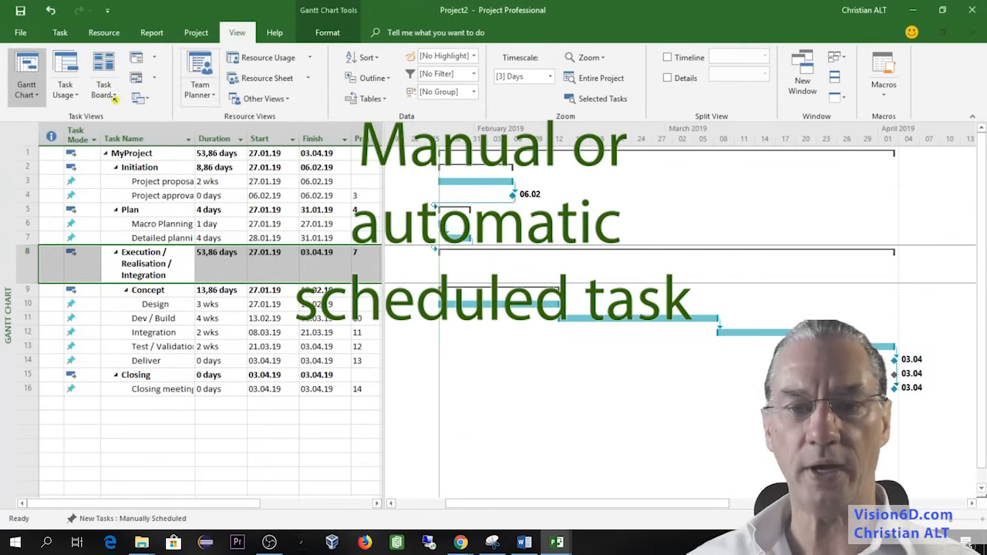
- Switch the Project proposal and Project approval tasks to Auto Scheduled
mouse_move(80, 133)
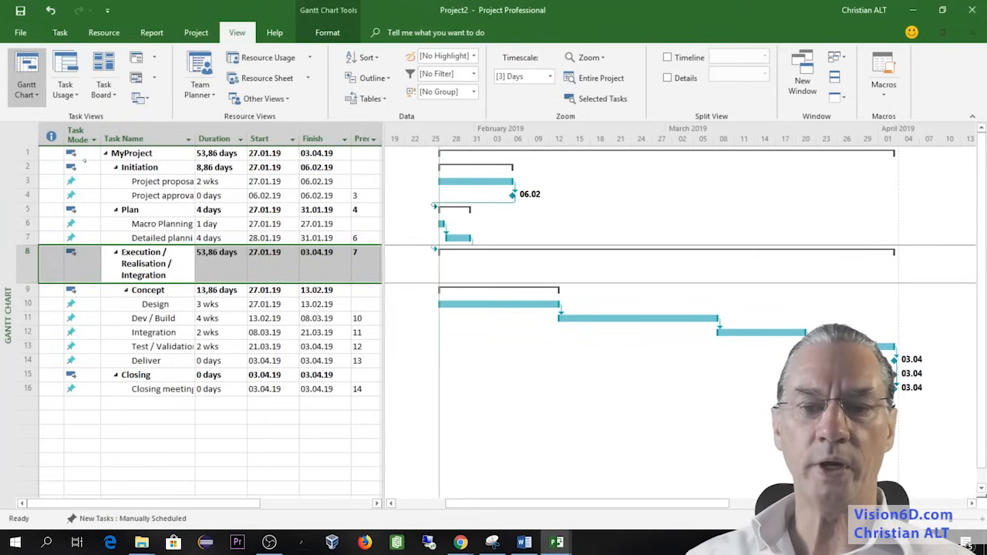
left_click(94, 182)
left_click(93, 182)
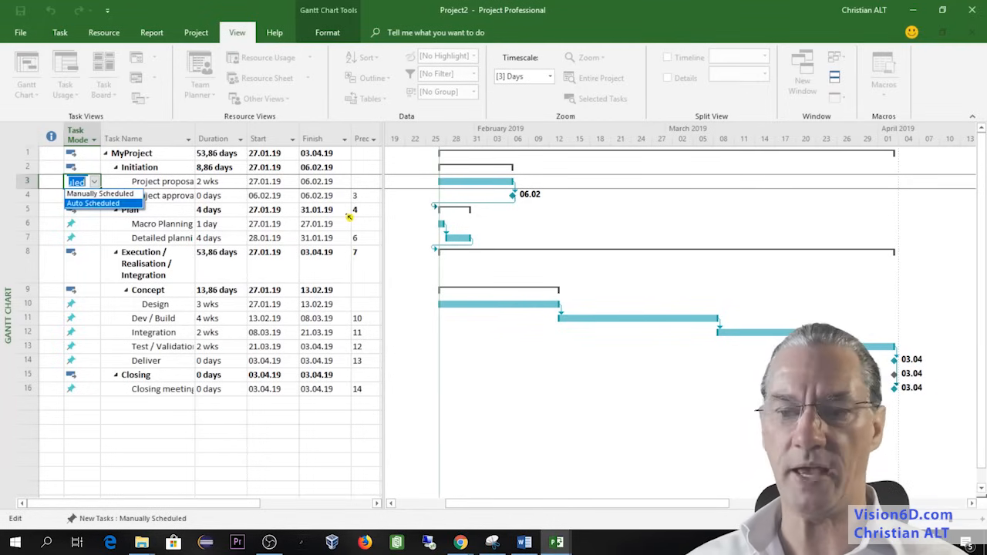
left_click(94, 202)
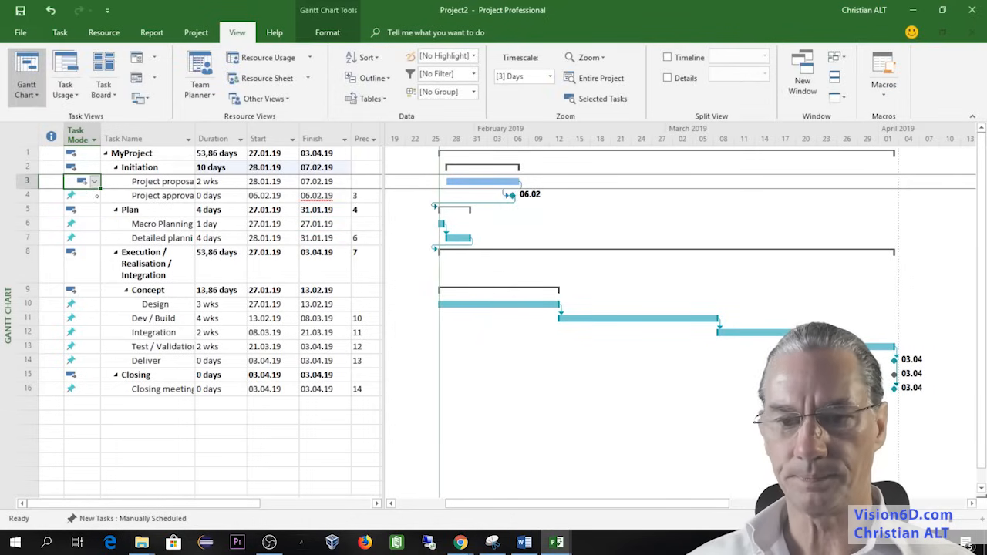
left_click(96, 196)
left_click(94, 195)
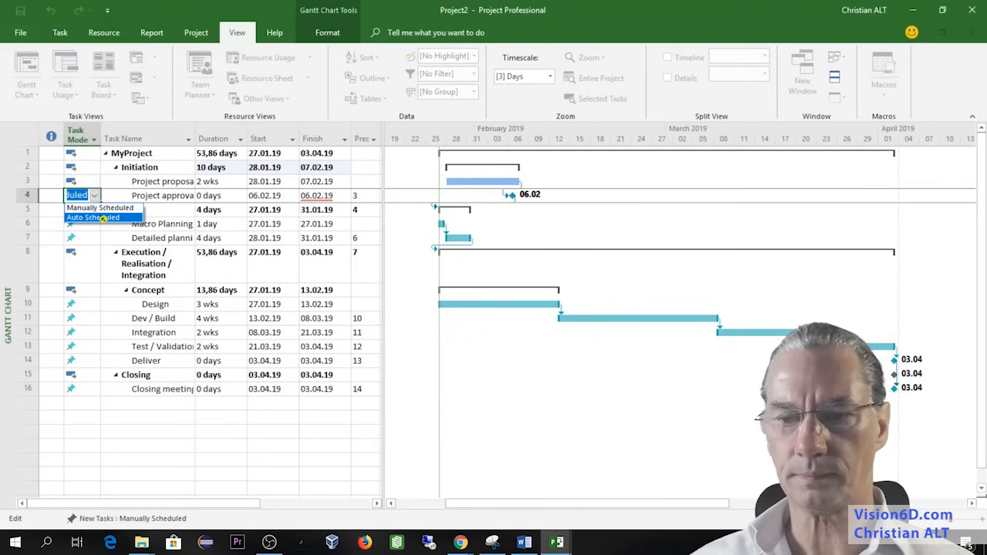
left_click(103, 219)
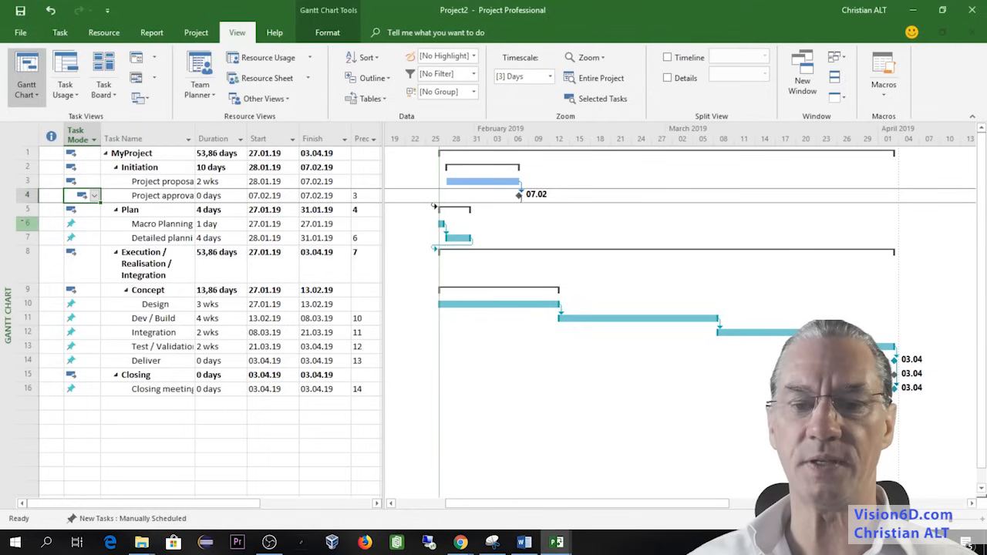
- Switch the Macro Planning and Detailed planning tasks to Auto Scheduled
left_click(23, 223)
left_click(94, 223)
left_click(94, 224)
left_click(96, 243)
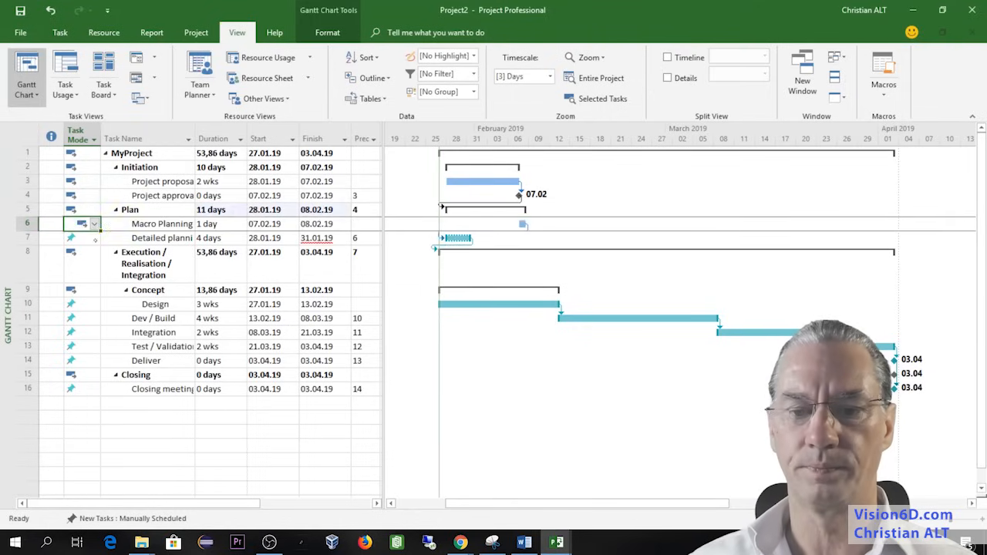
left_click(95, 239)
left_click(95, 239)
left_click(100, 259)
- Switch the Design, Dev / Build and Integration tasks to Auto Scheduled
left_click(95, 305)
left_click(95, 305)
left_click(99, 325)
left_click(97, 322)
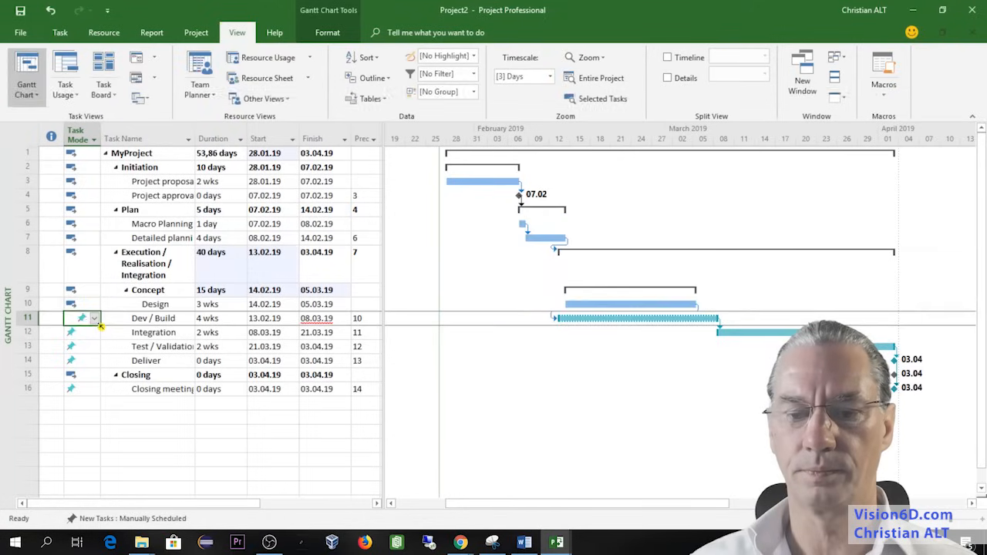
left_click(94, 318)
left_click(98, 333)
left_click(95, 333)
left_click(95, 333)
left_click(98, 347)
- Switch the Test / Validation, Deliver and Closing meeting tasks to Auto Scheduled
left_click(95, 346)
left_click(95, 346)
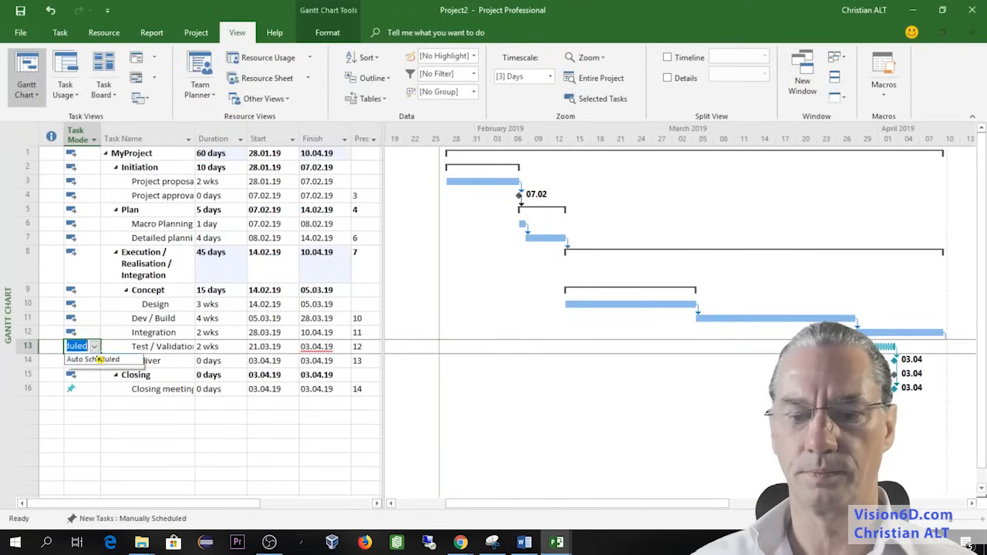
left_click(94, 388)
left_click(98, 361)
left_click(95, 361)
left_click(96, 383)
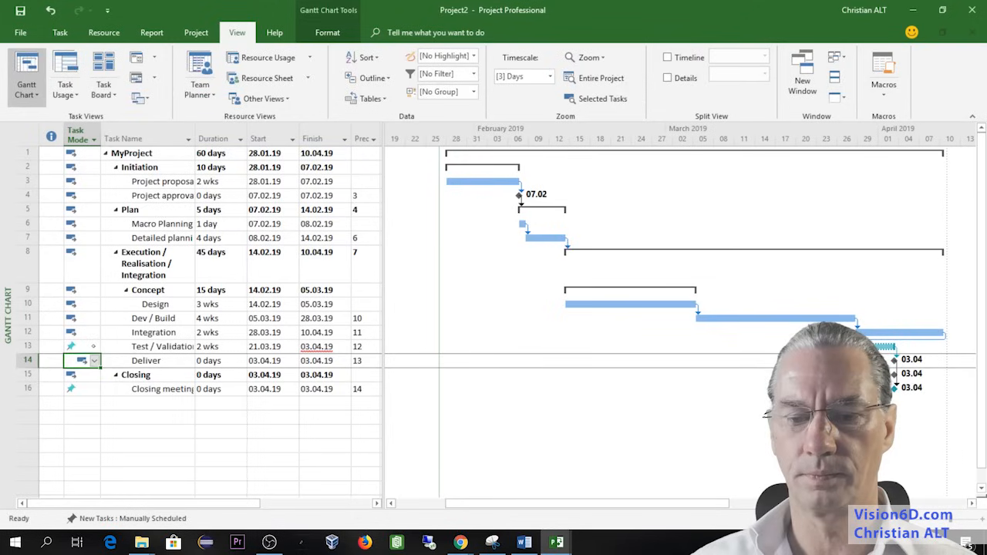
left_click(94, 347)
left_click(94, 347)
left_click(95, 369)
left_click(94, 389)
left_click(94, 390)
left_click(95, 412)
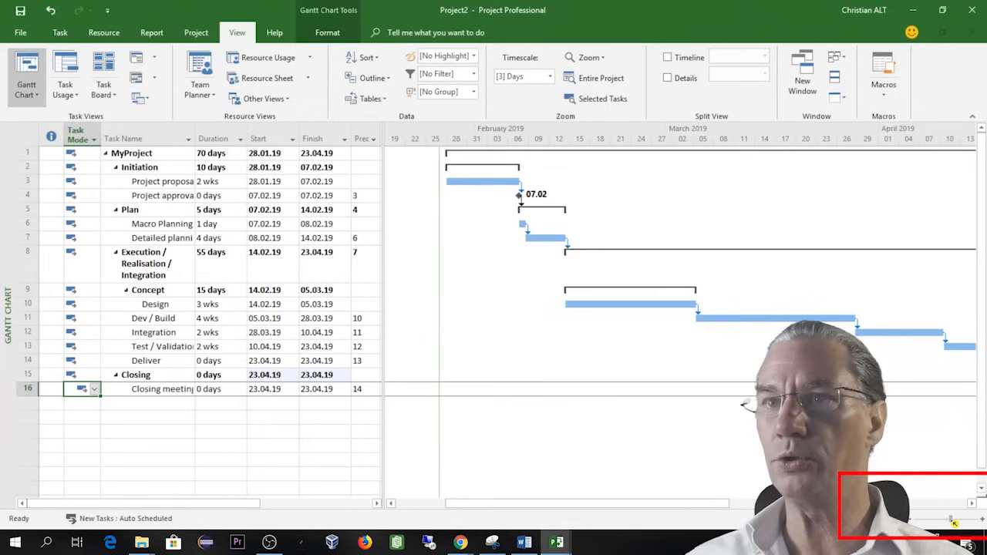
left_click_drag(955, 523, 948, 525)
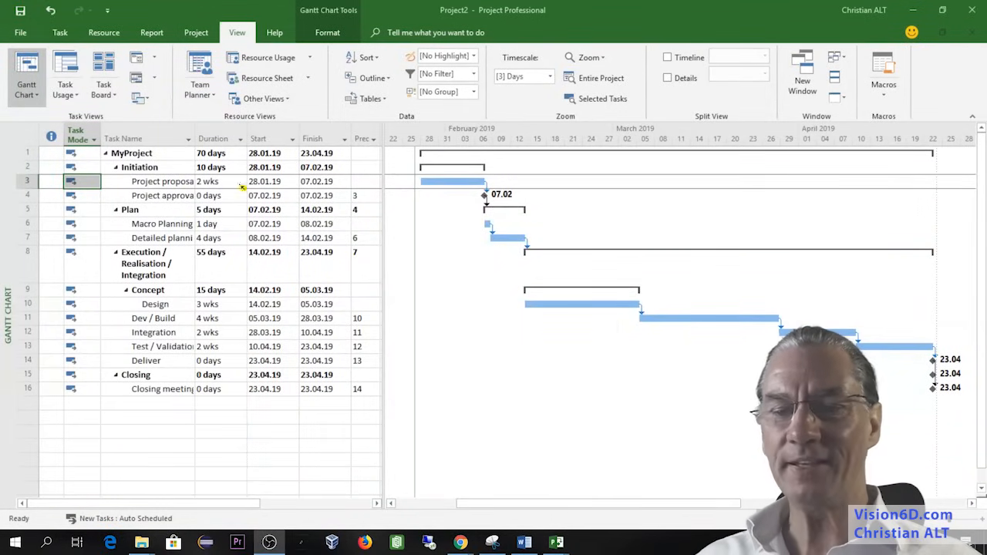
- Set the Project proposal task back to Manually Scheduled
left_click(92, 182)
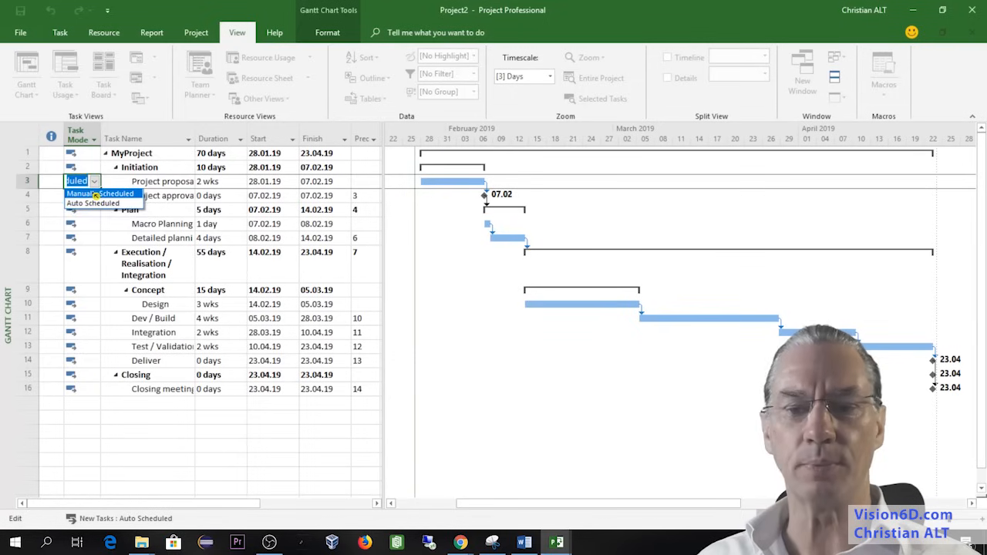
left_click(97, 194)
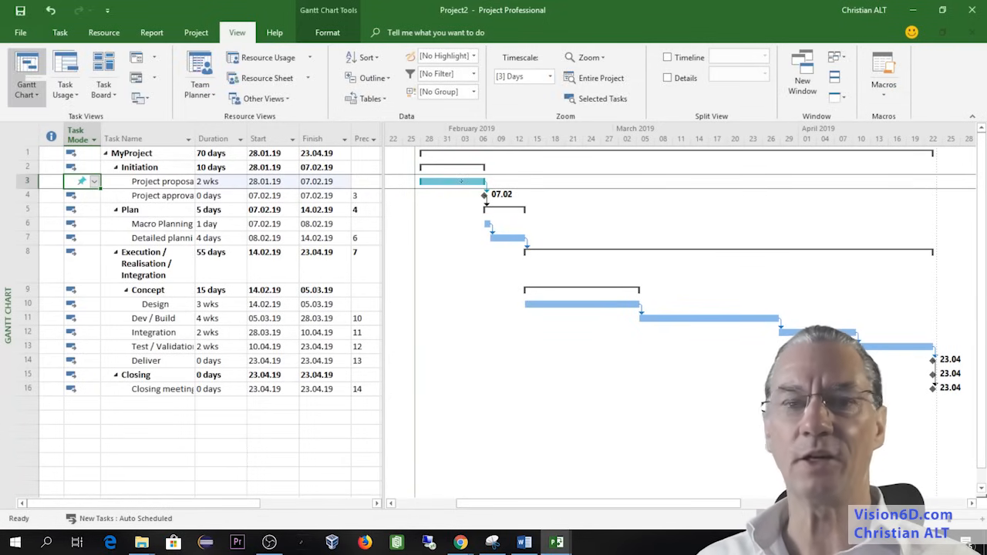
mouse_move(461, 181)
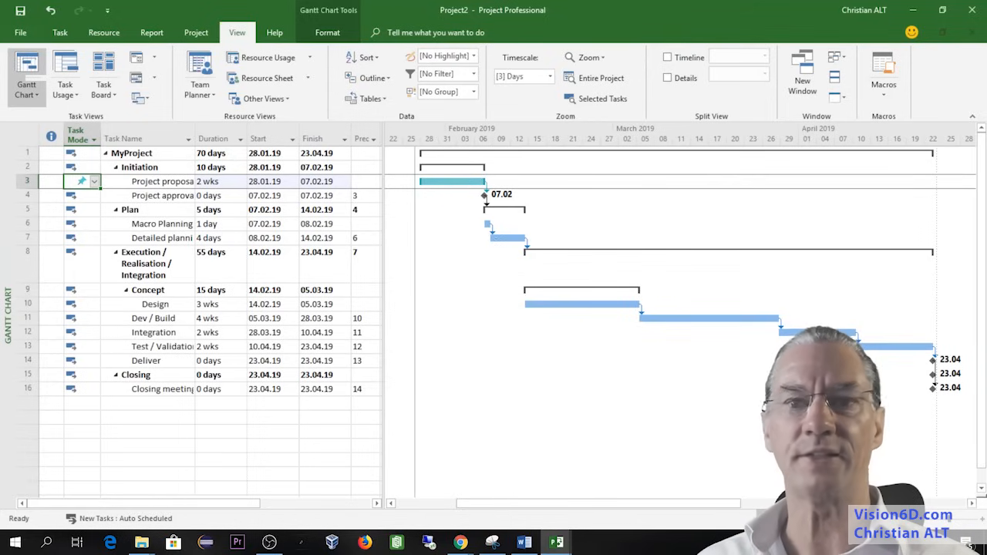
mouse_move(504, 239)
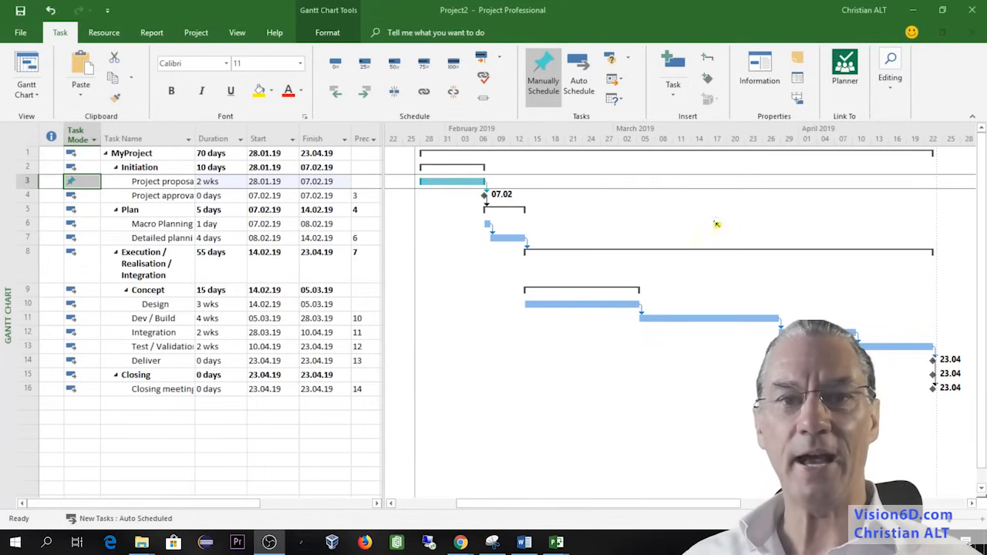
- Move the whole project, including deadlines, to the new start date 04.03.19 and check the start date in the project information
left_click(196, 33)
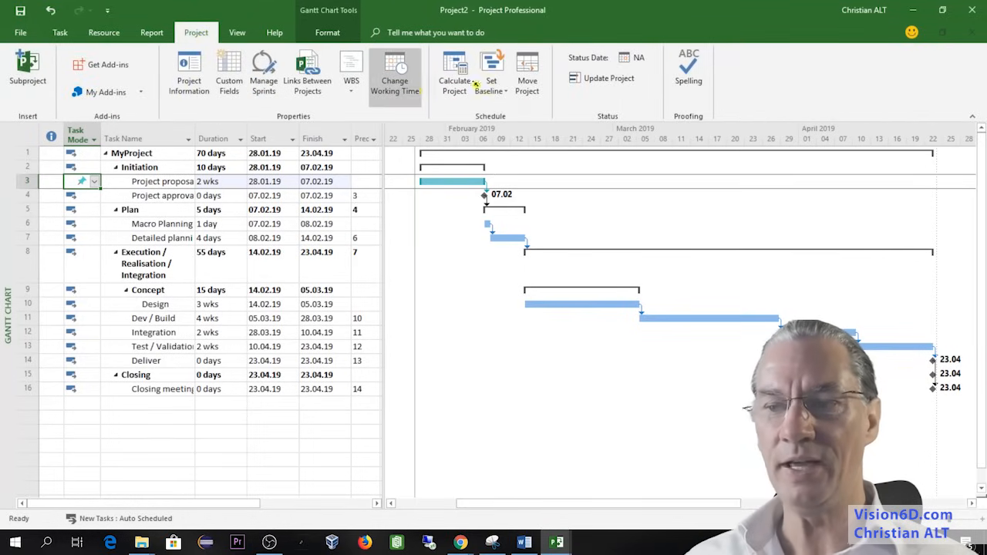
left_click(528, 71)
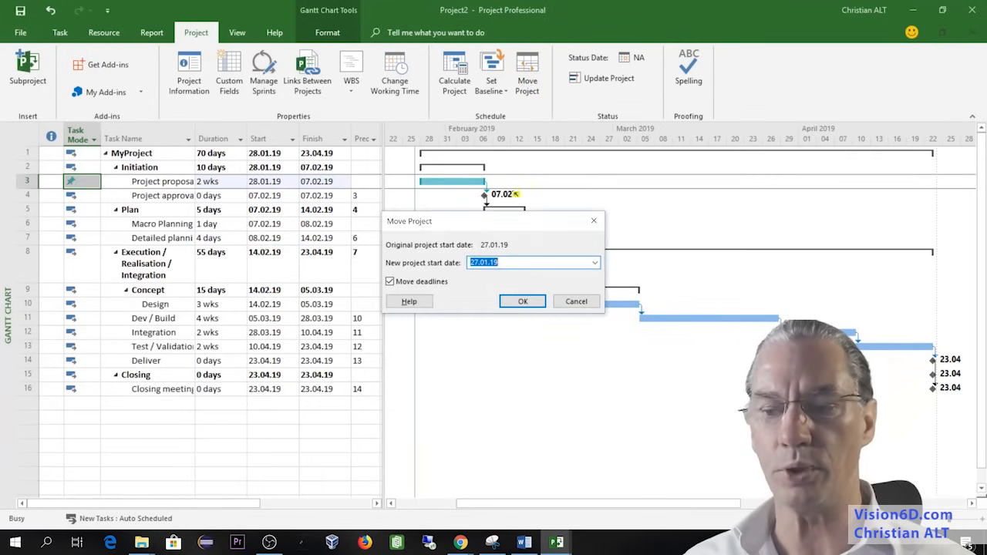
left_click(597, 263)
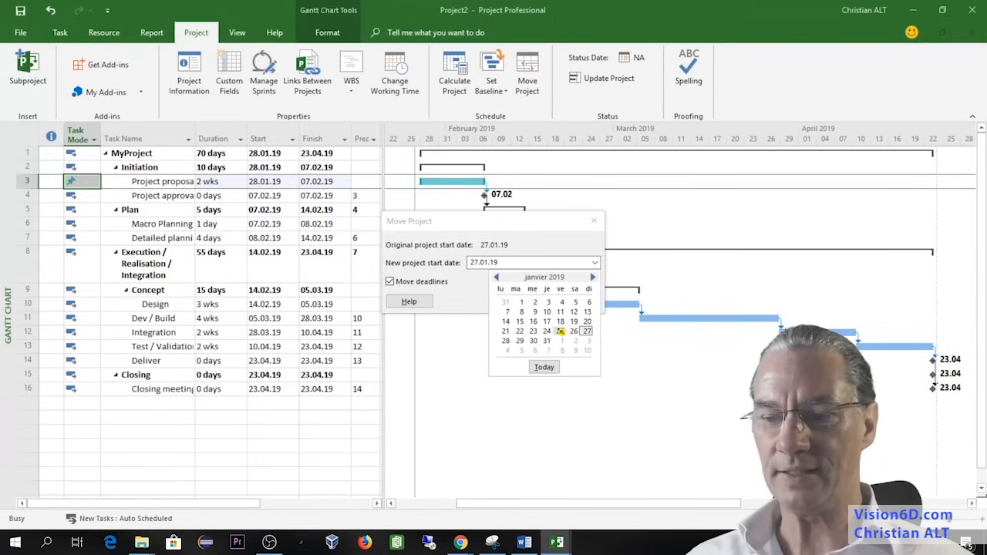
left_click(593, 278)
left_click(593, 278)
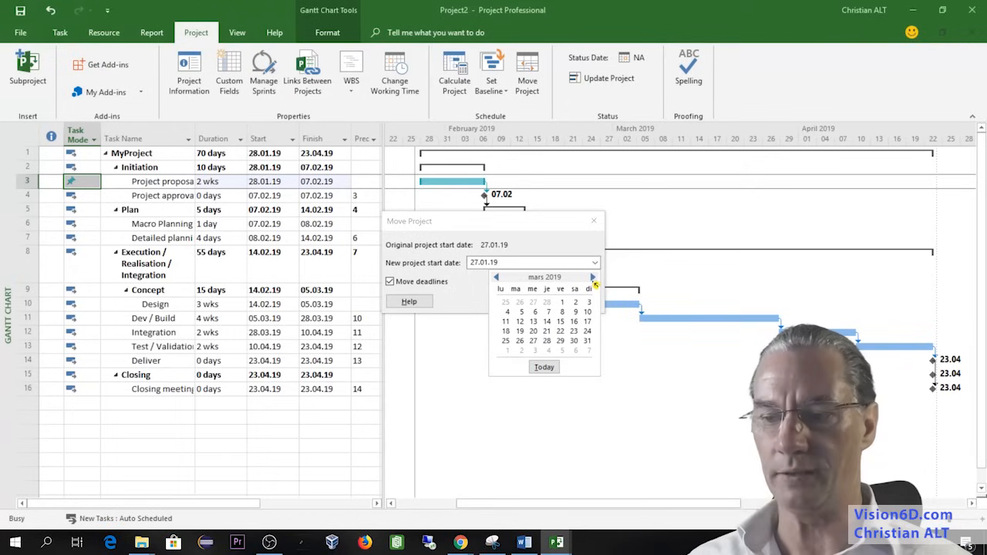
left_click(507, 313)
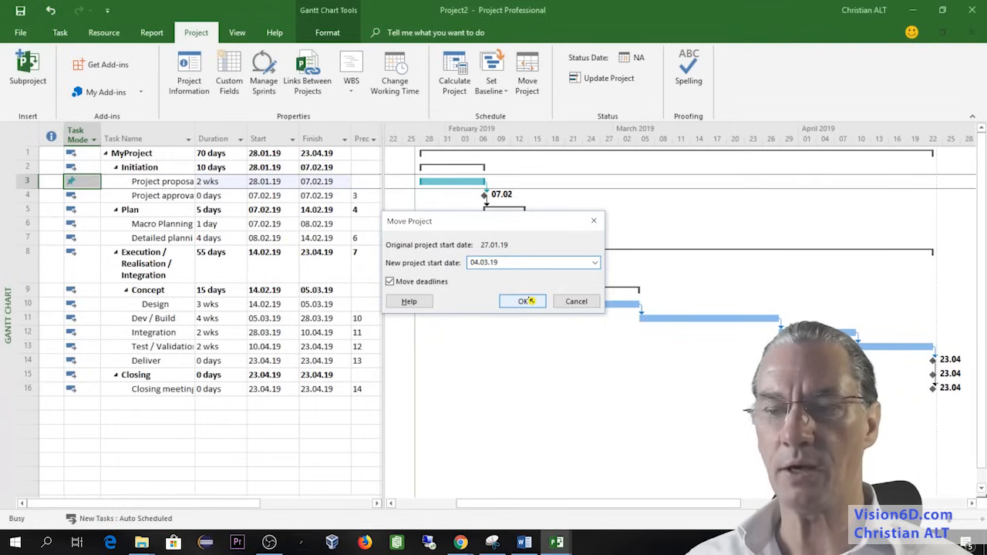
left_click(523, 301)
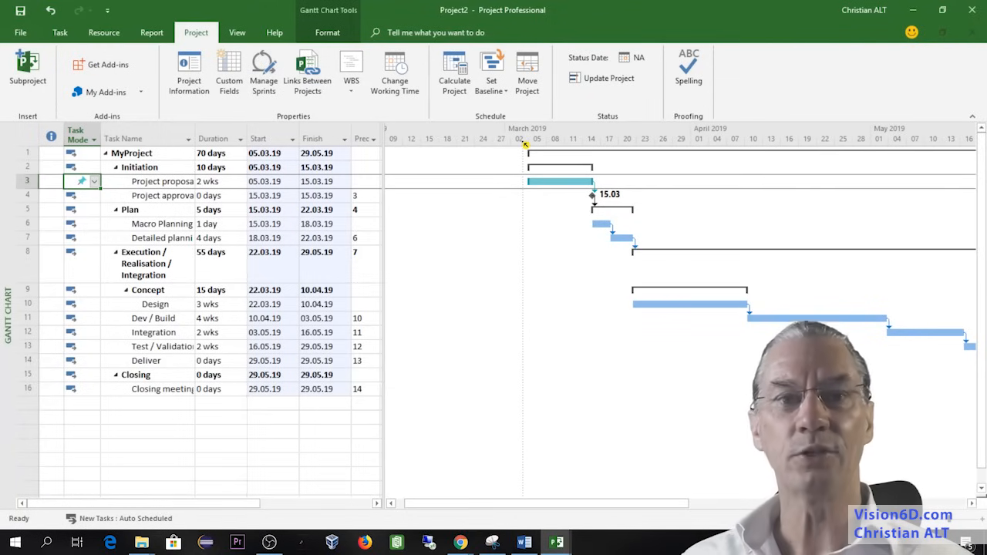
left_click(193, 74)
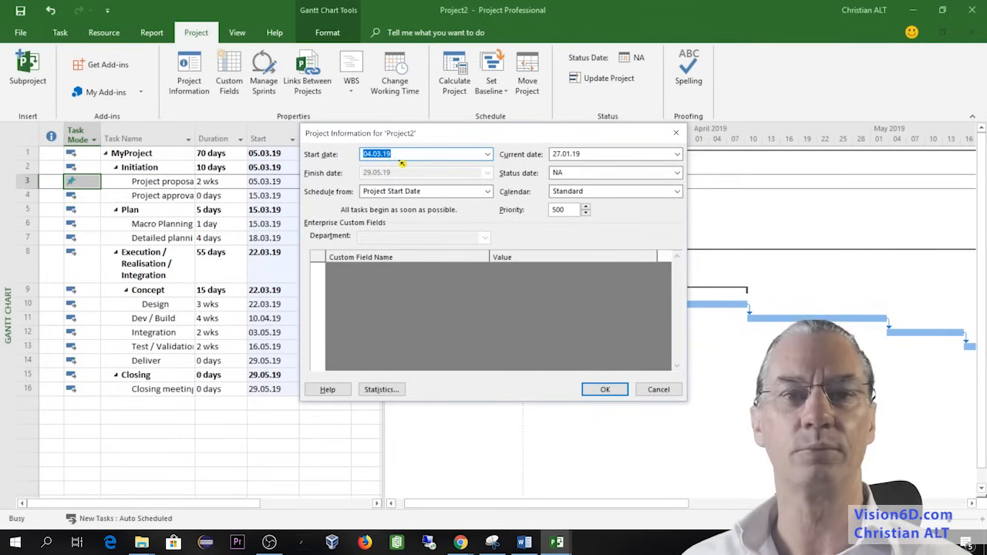
left_click(608, 391)
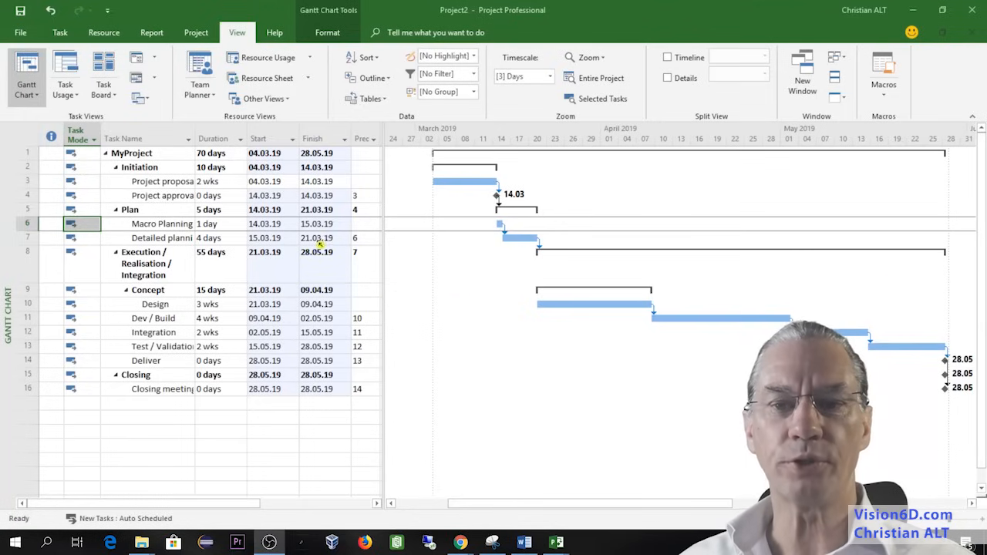
- Switch to the Resource Sheet view and select the first resource name cell
left_click(60, 33)
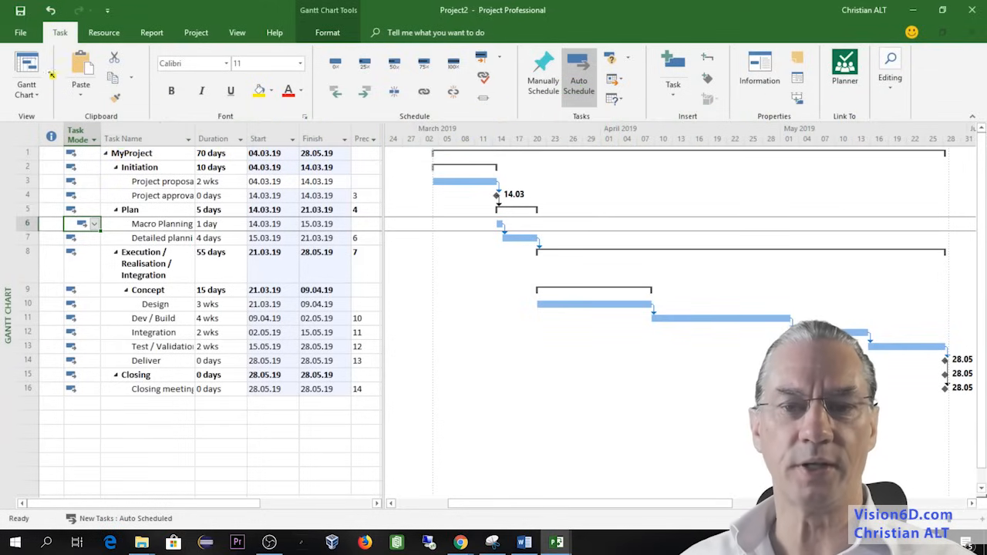
left_click(41, 98)
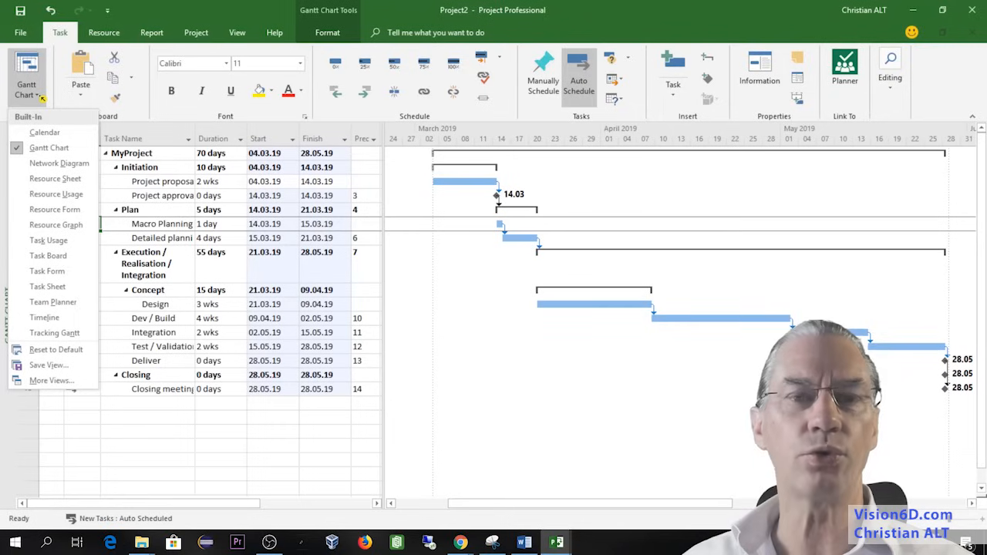
left_click(56, 179)
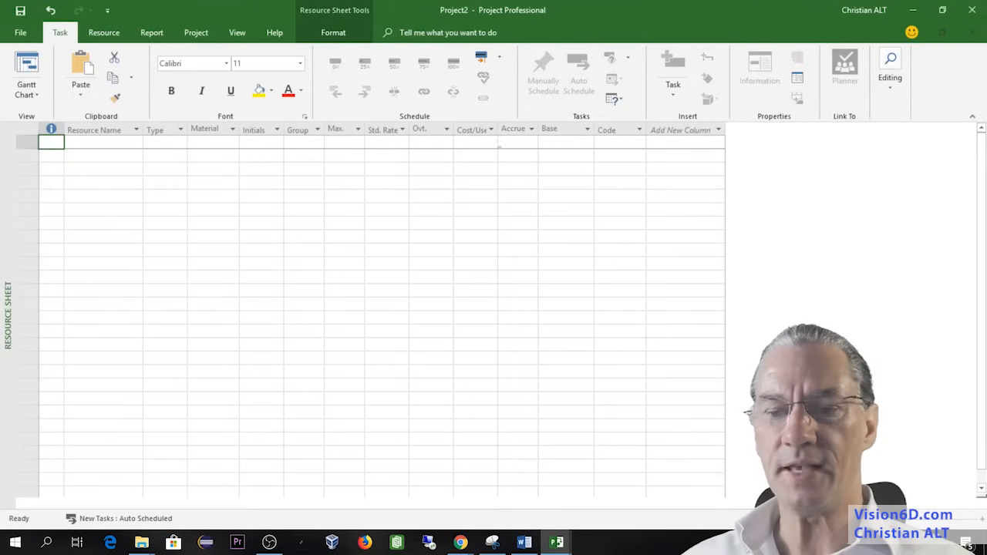
left_click(90, 144)
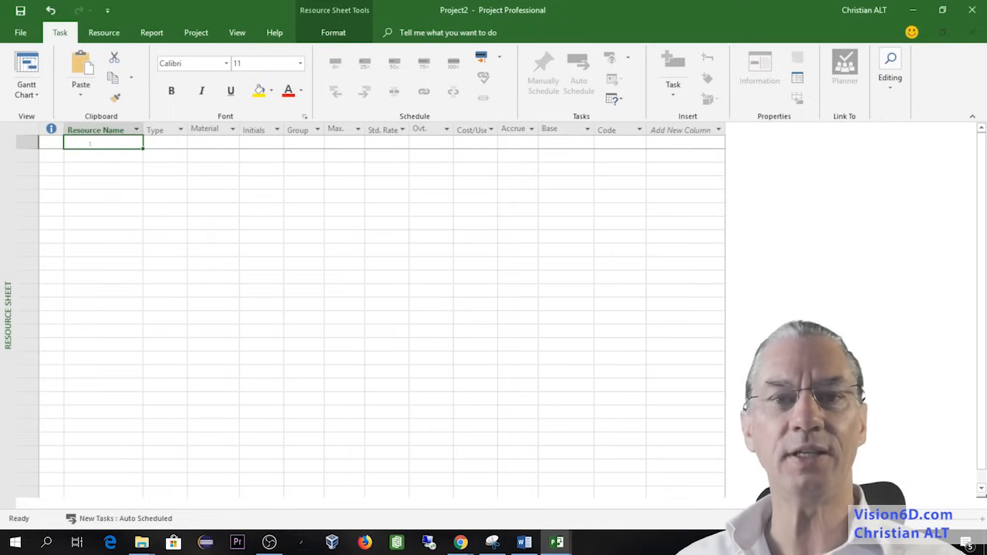
- Add the resources PM1 and Stakeholder1 in the first two rows of the resource sheet
type("PM1")
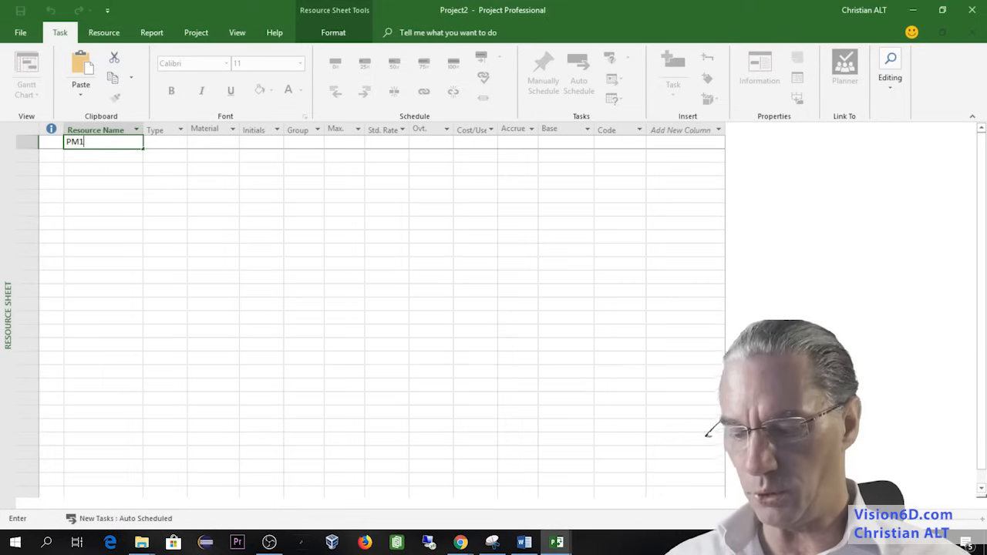
key("Return")
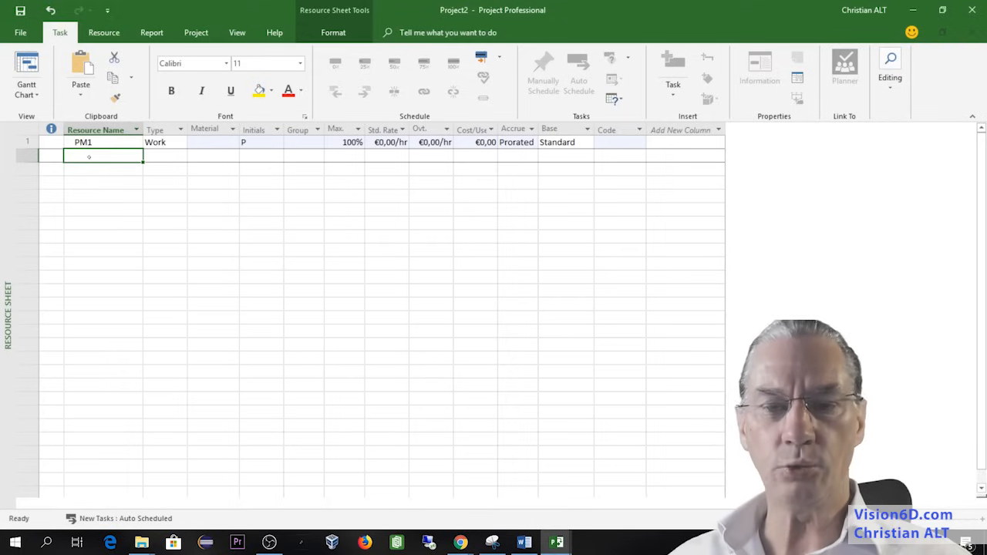
type("S")
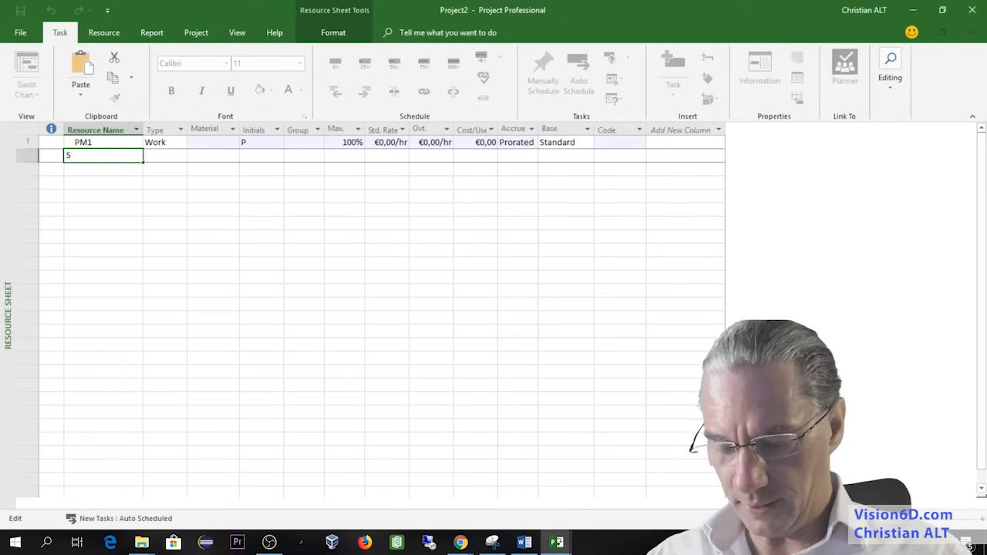
type("takehol")
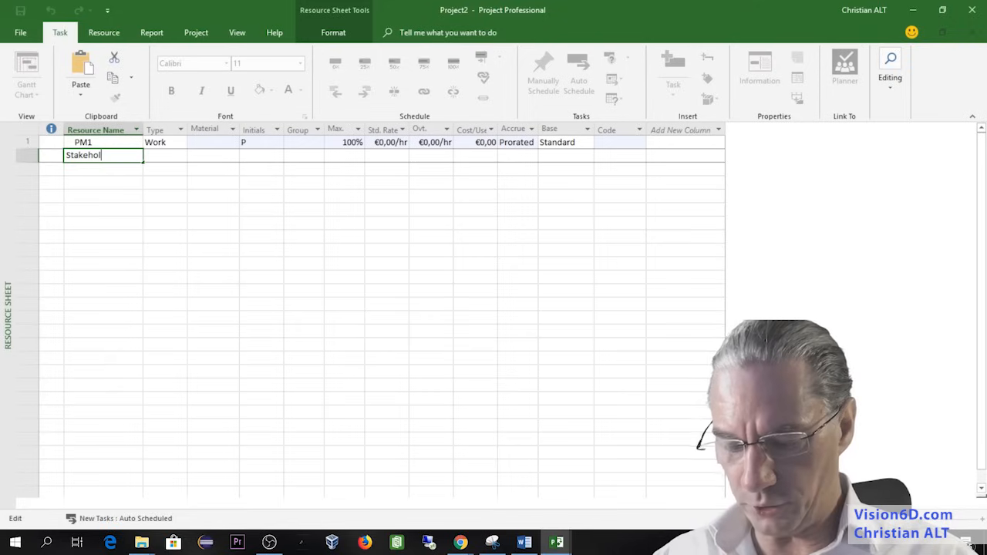
type("der1")
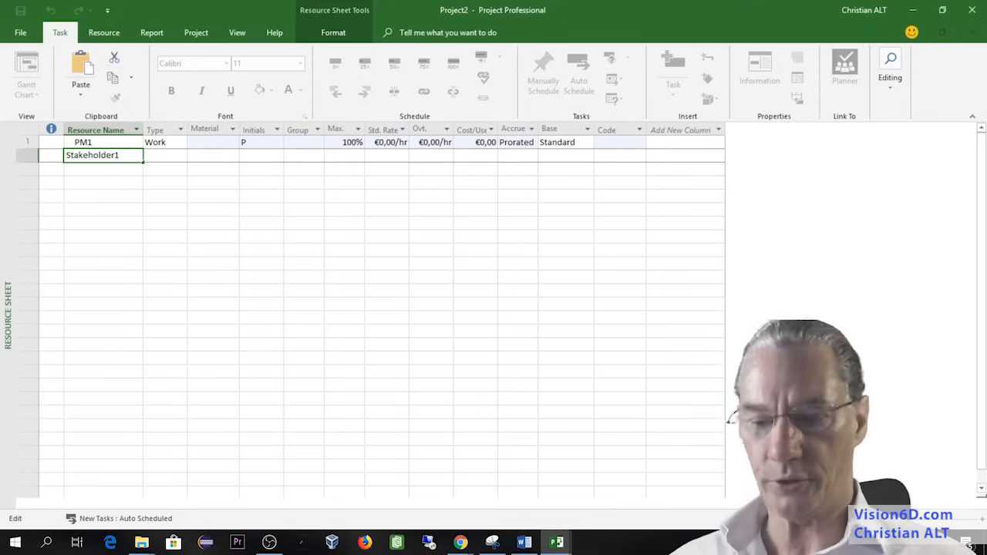
key("Return")
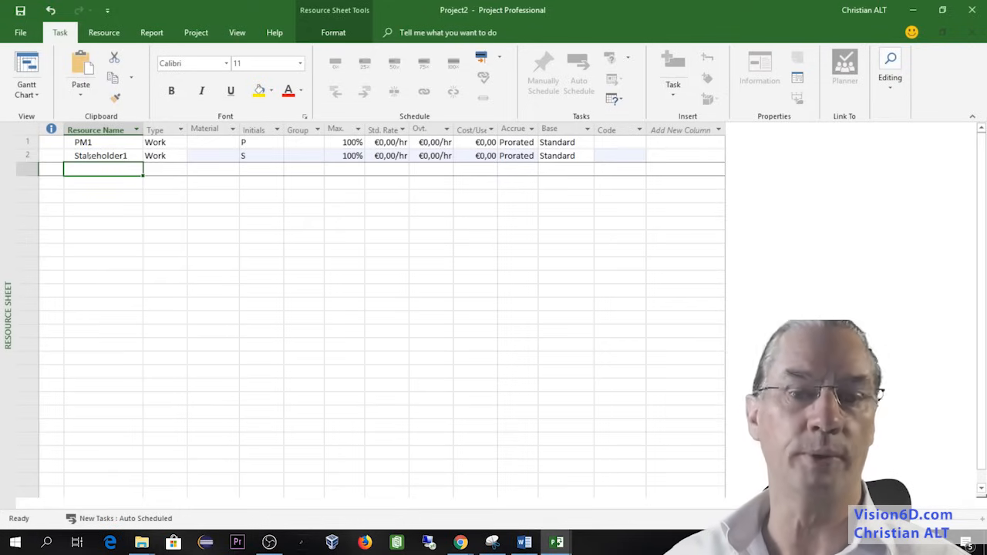
- Add two engineering resources named engineer1 and Engineer2 below Stakeholder1
type("engine")
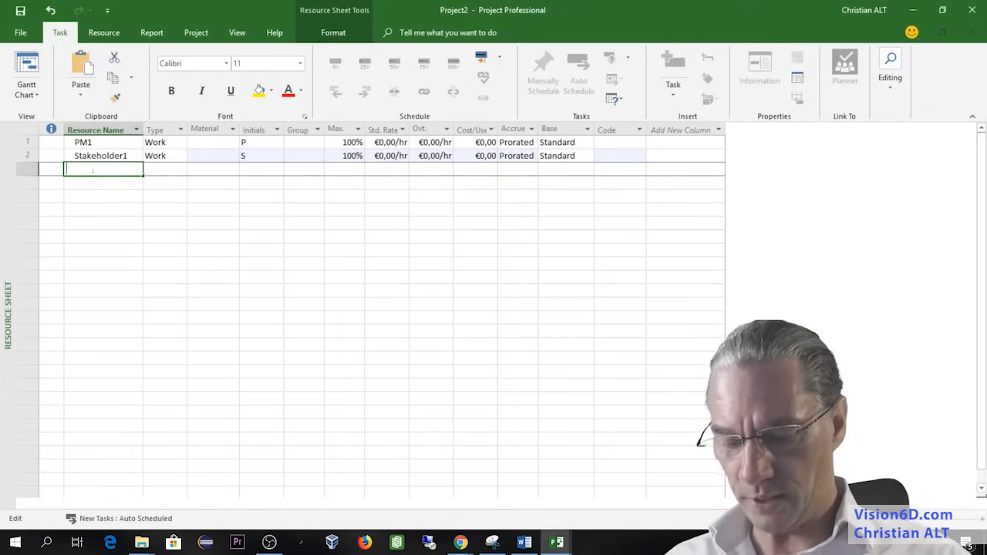
type("er")
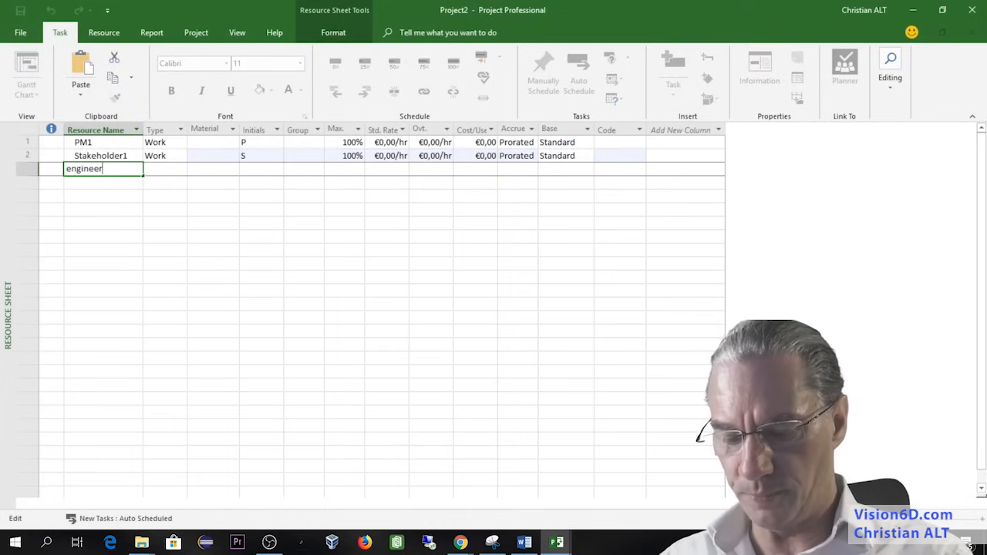
type("1")
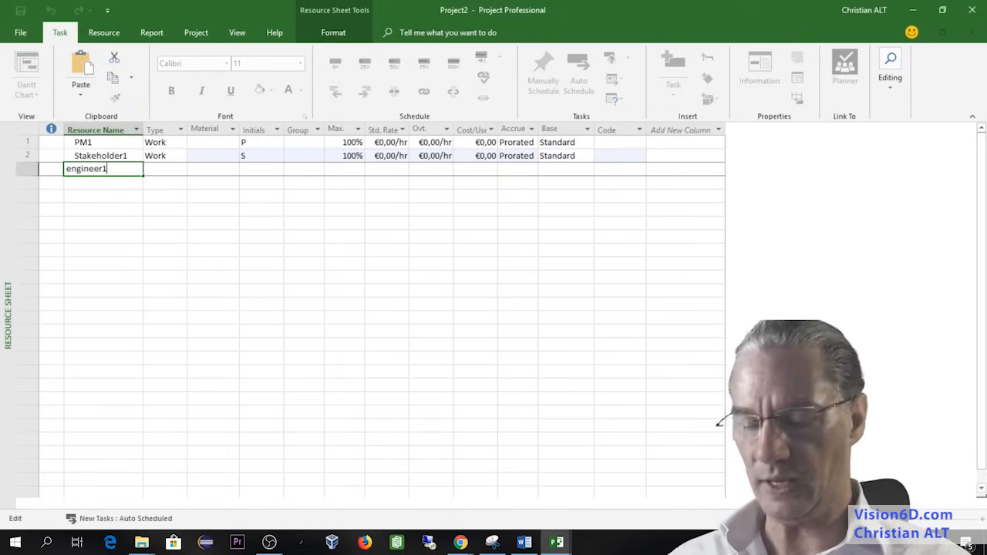
key("Return")
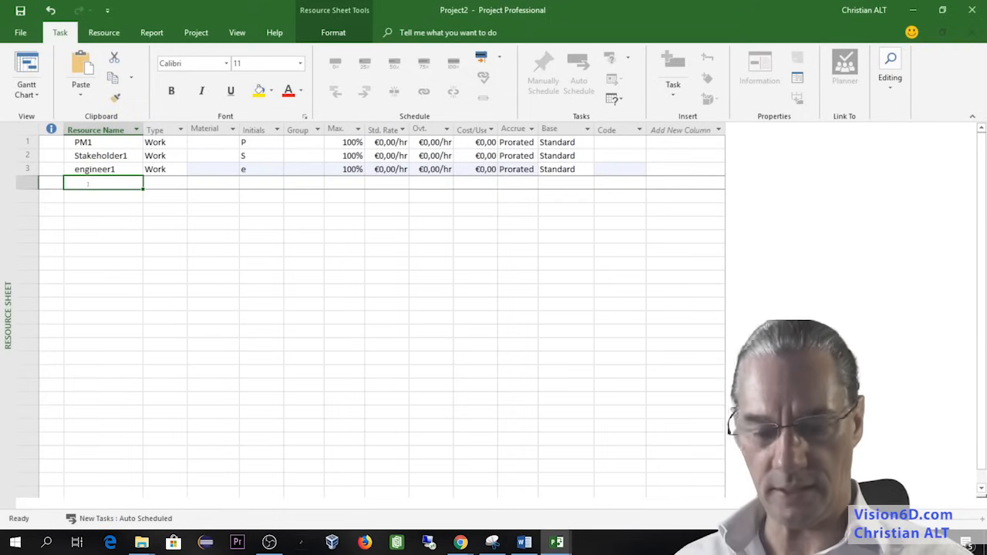
type("Engin")
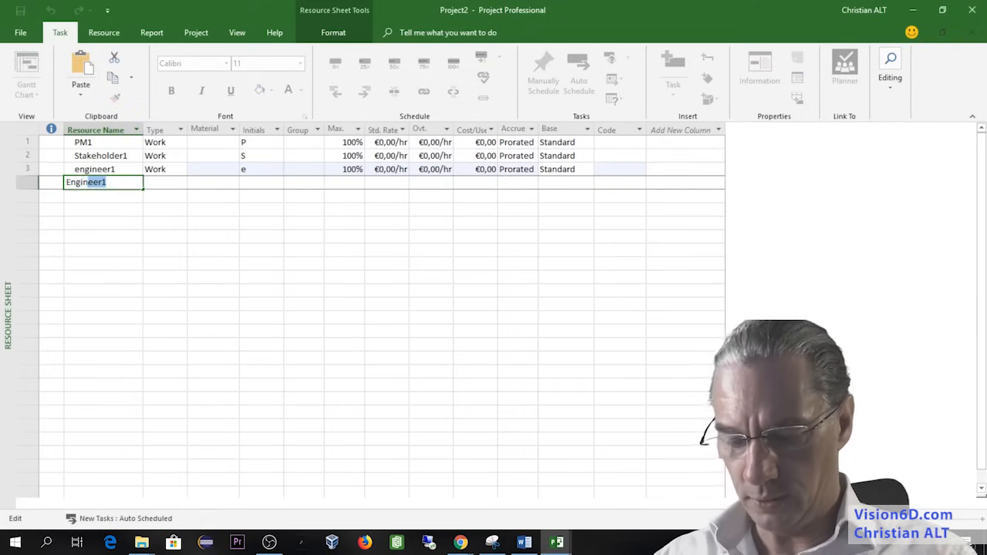
type("eer2")
key("Return")
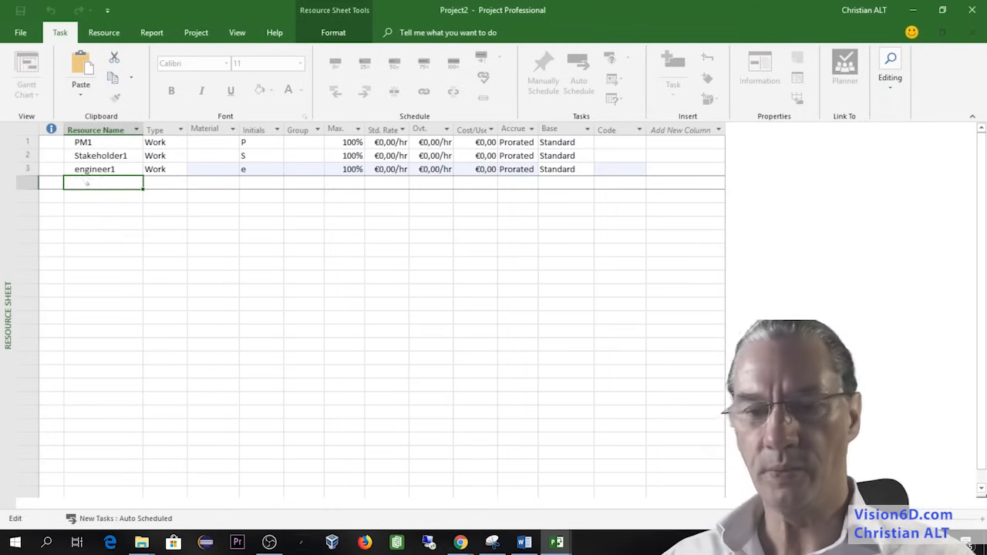
- Add a fifth resource named Testuser1 to the resource sheet
type("Tes")
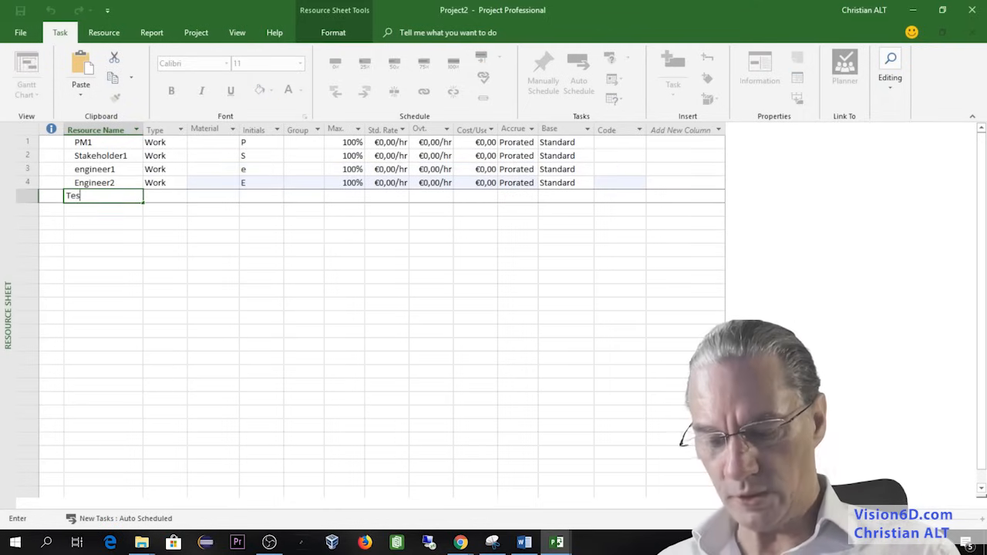
type("tuser")
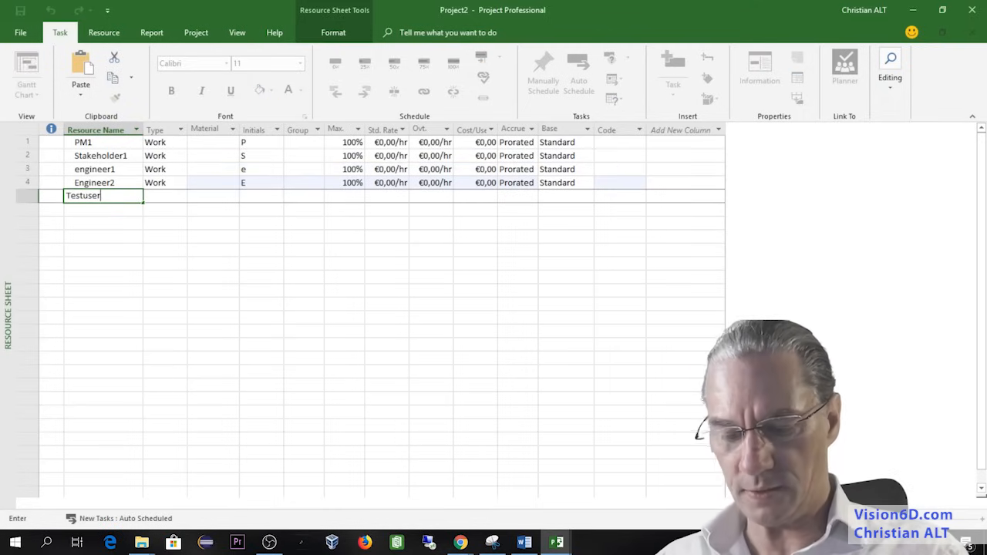
type("1")
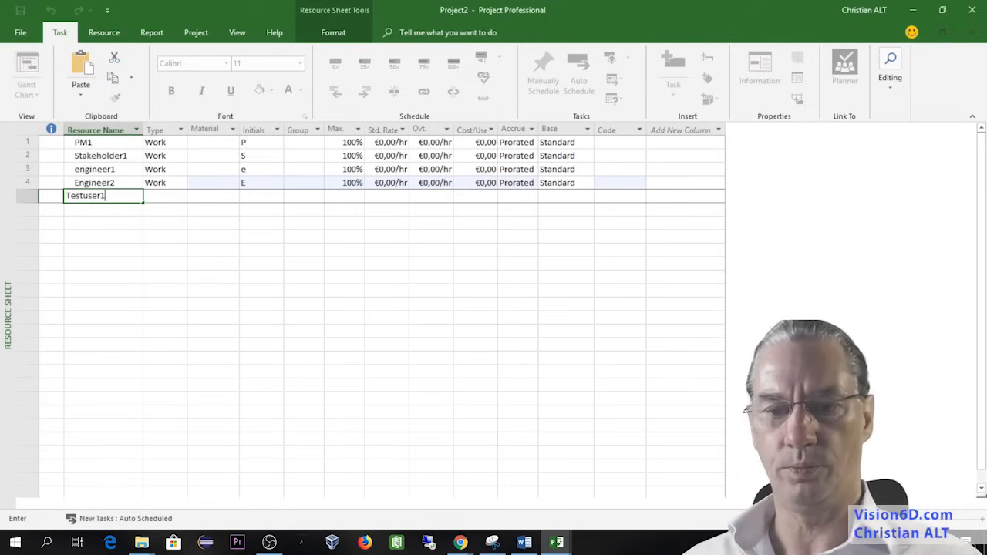
key("Return")
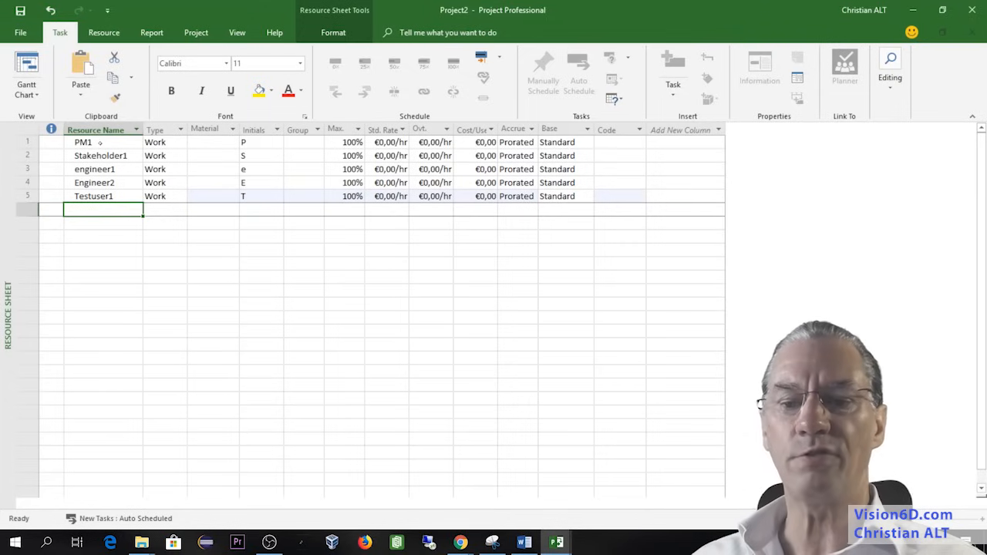
- Return to the Gantt Chart view and widen the task table to show the Resource Names column
left_click(18, 142)
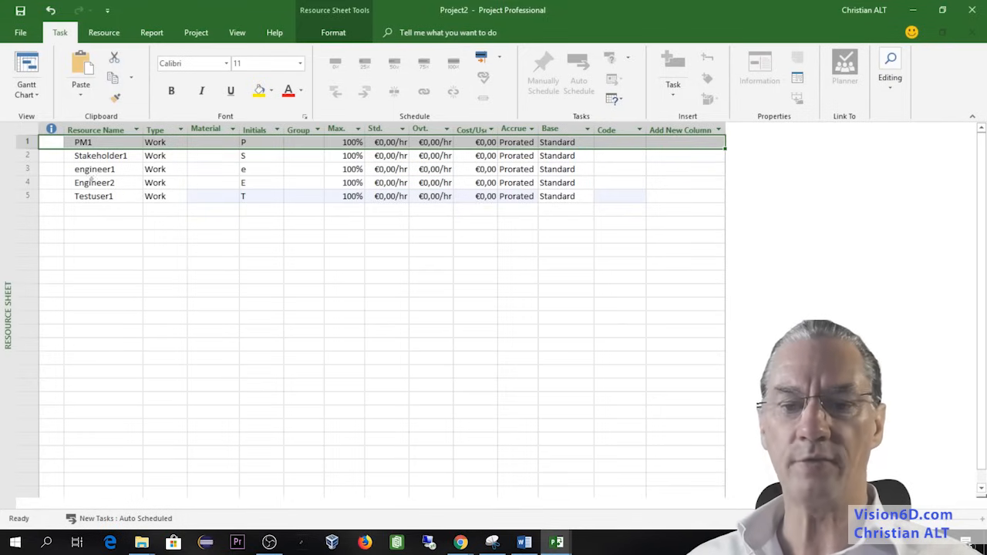
left_click(27, 70)
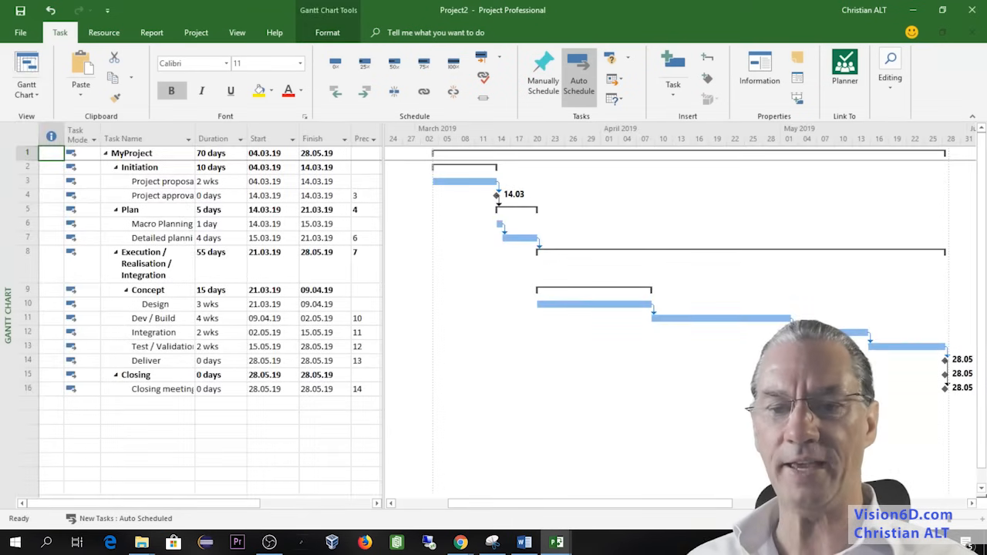
left_click(27, 181)
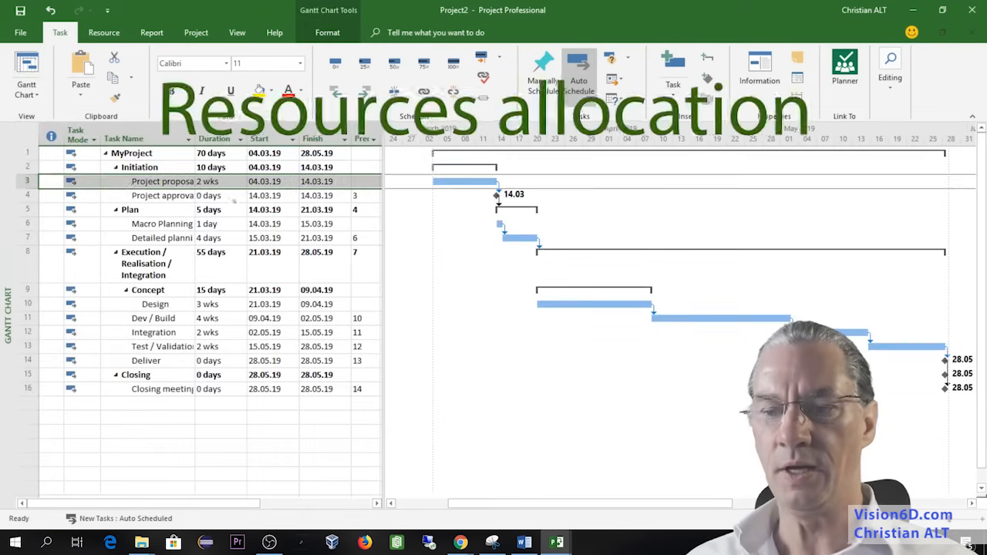
left_click_drag(384, 194, 455, 198)
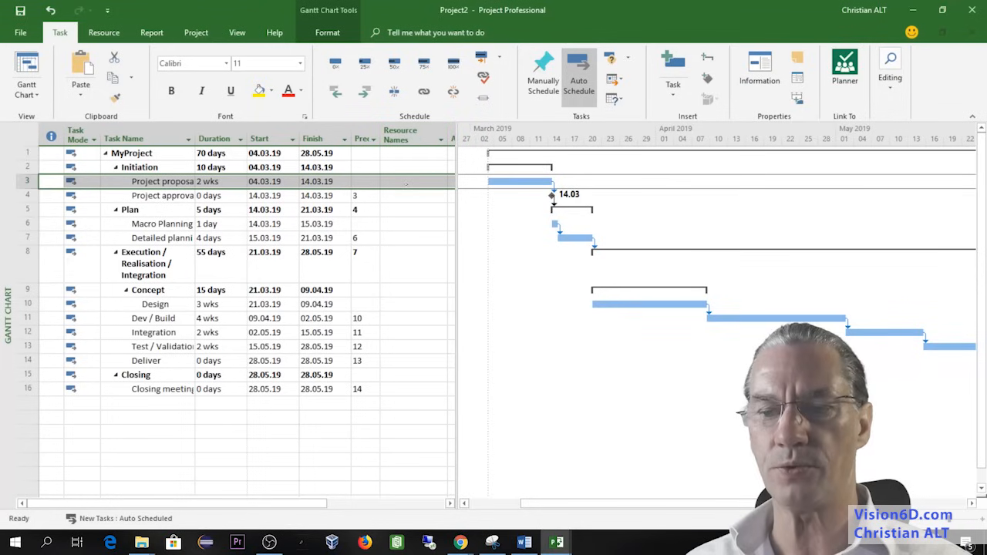
- Assign the resources PM1 and engineer1 to the Project proposal task
left_click(422, 182)
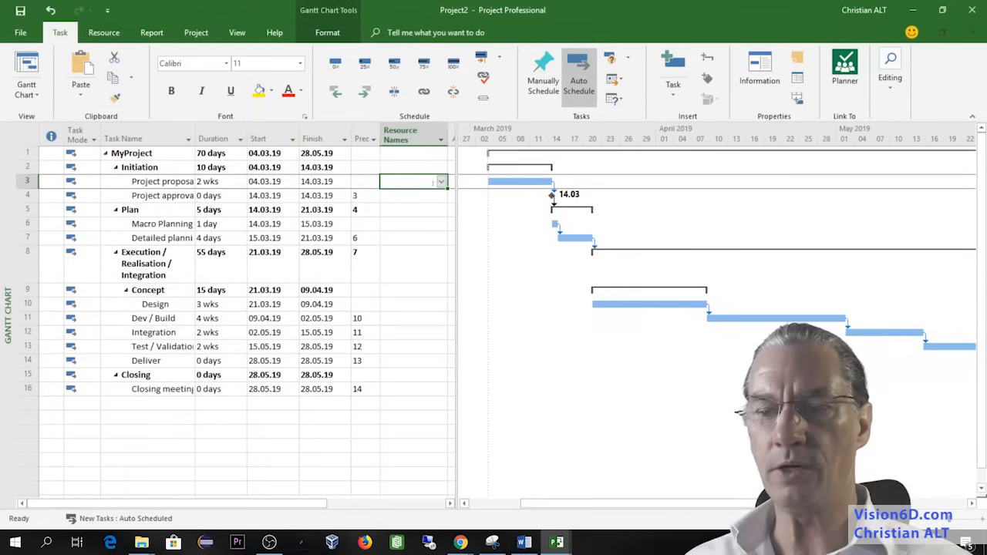
left_click(442, 183)
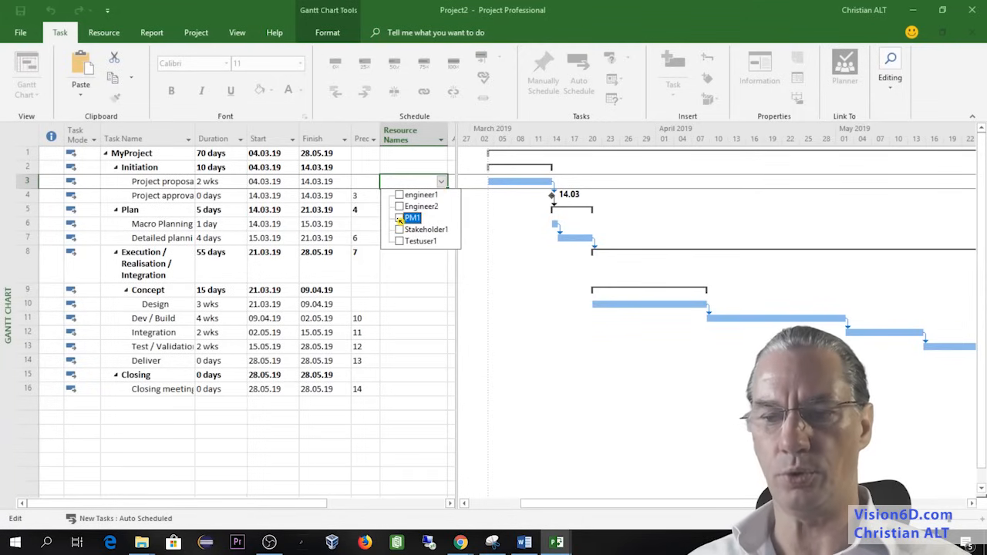
left_click(400, 218)
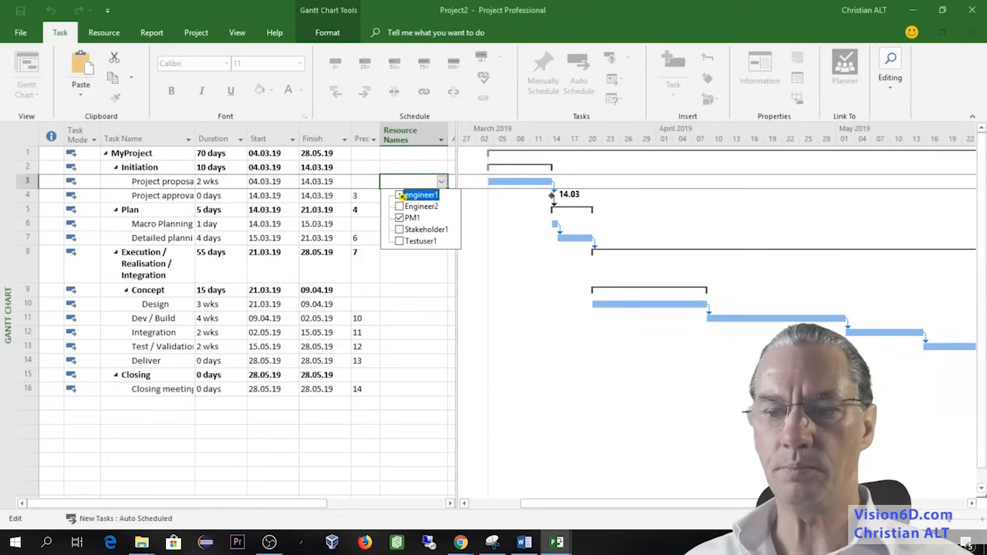
left_click(405, 282)
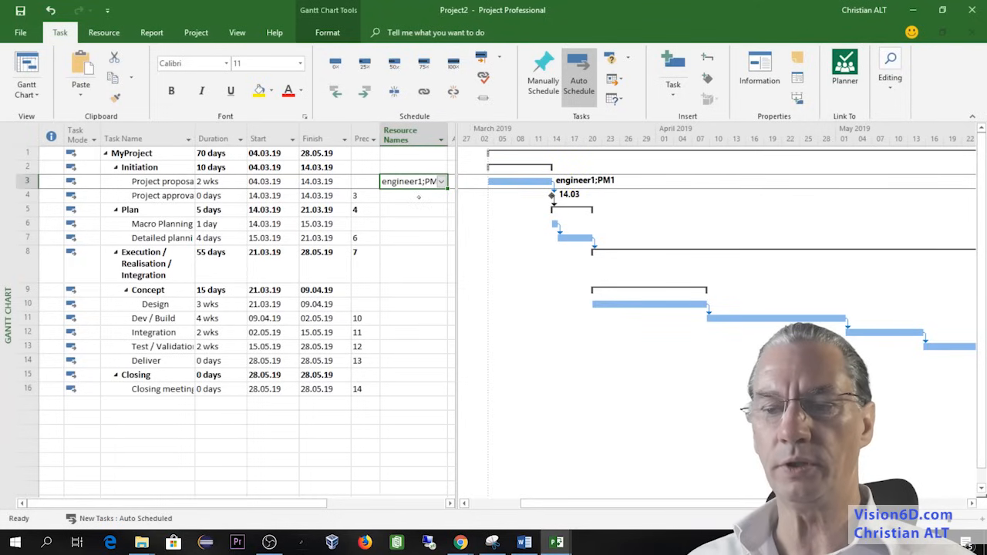
- Assign Stakeholder1 as the resource for the Project approval milestone
left_click(419, 197)
left_click(443, 197)
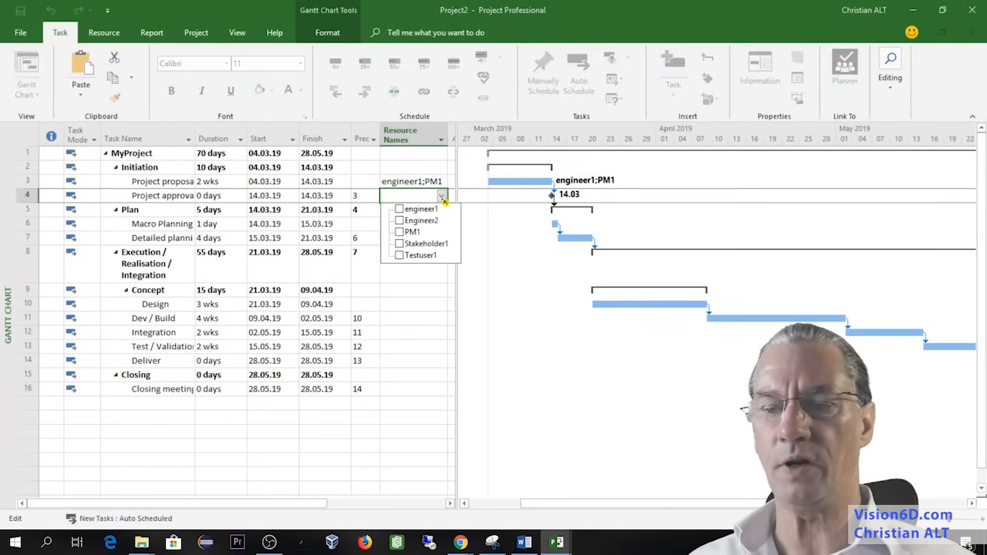
left_click(409, 272)
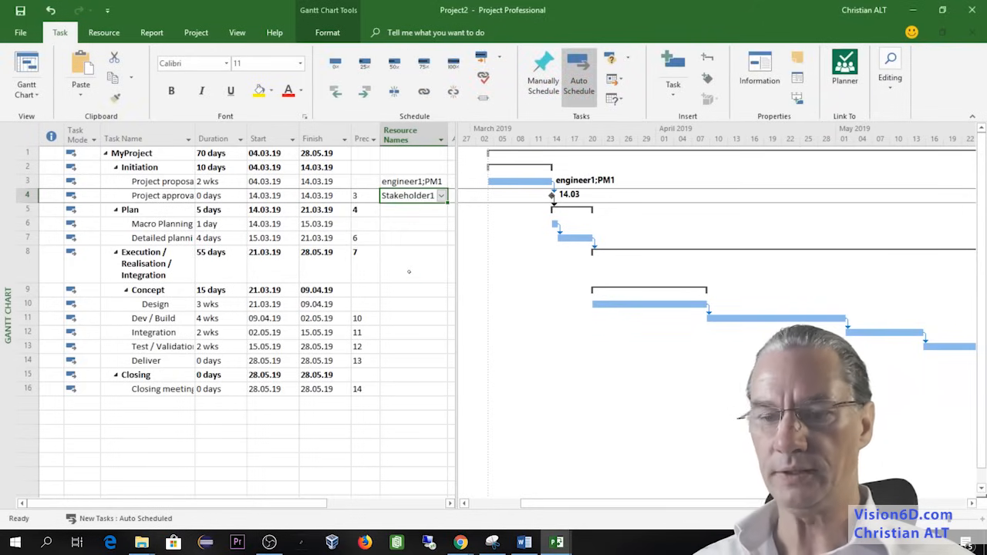
- Assign PM1 to the Macro Planning task, and engineer1 and PM1 to the Detailed planning task
left_click(415, 224)
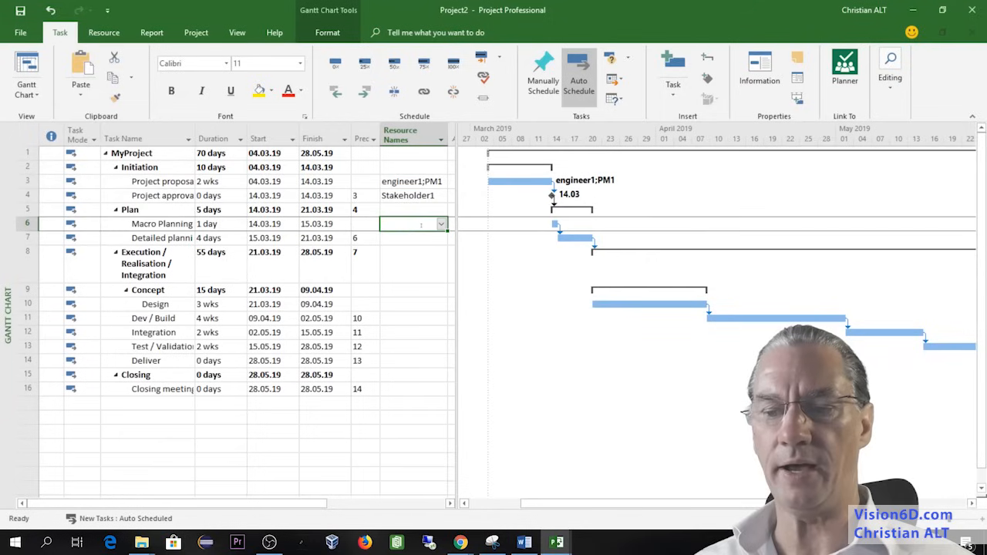
type("PM1")
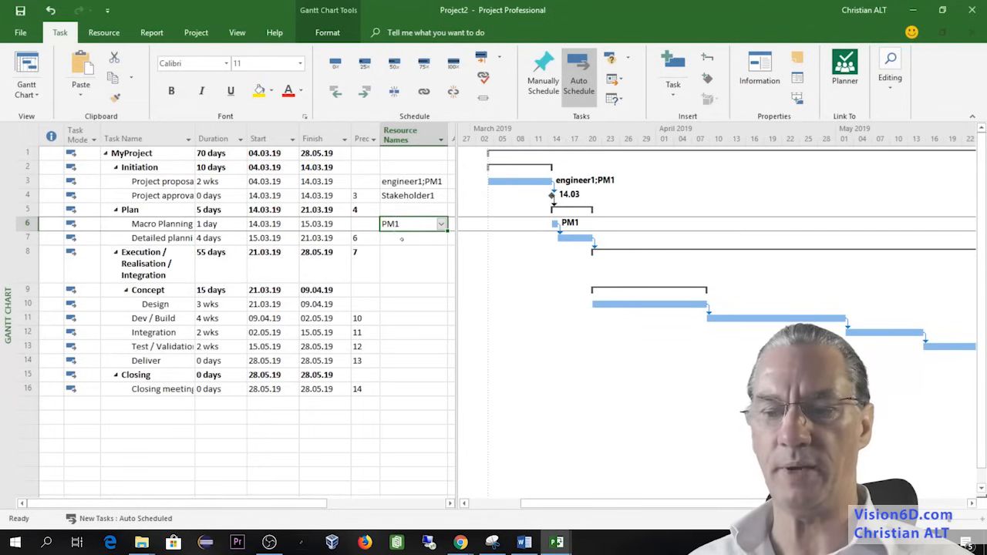
left_click(401, 239)
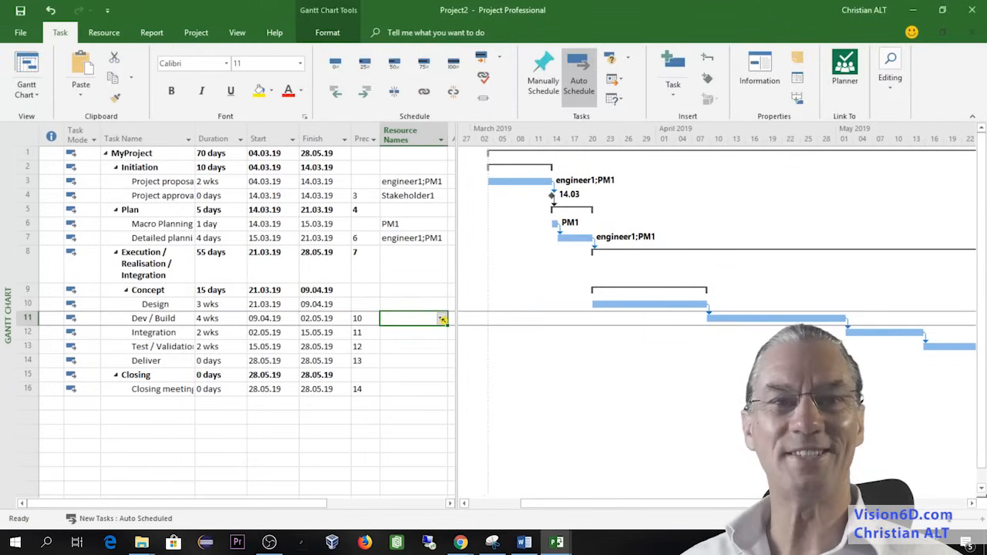
- Assign the resources engineer1 and Engineer2 to the Dev / Build task
left_click(442, 318)
left_click(400, 332)
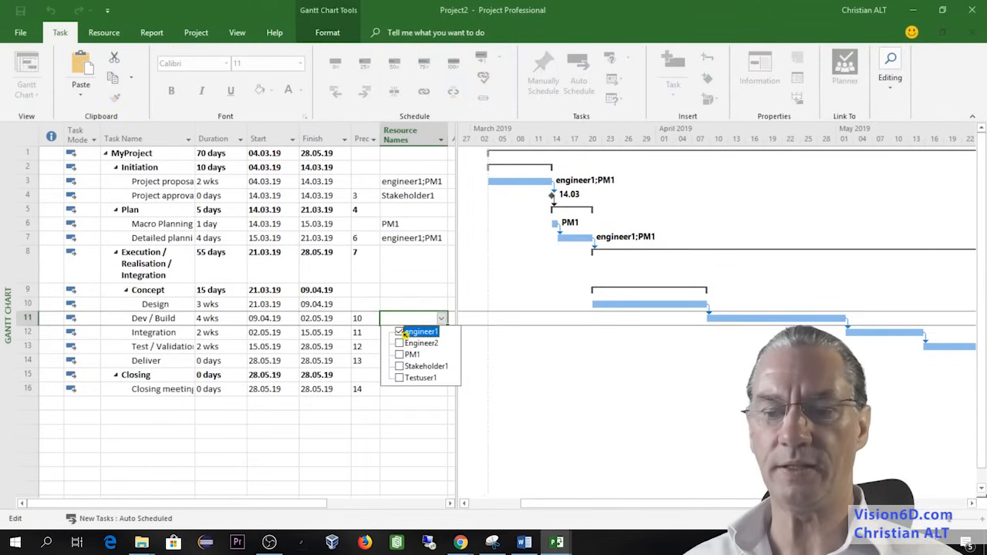
left_click(403, 343)
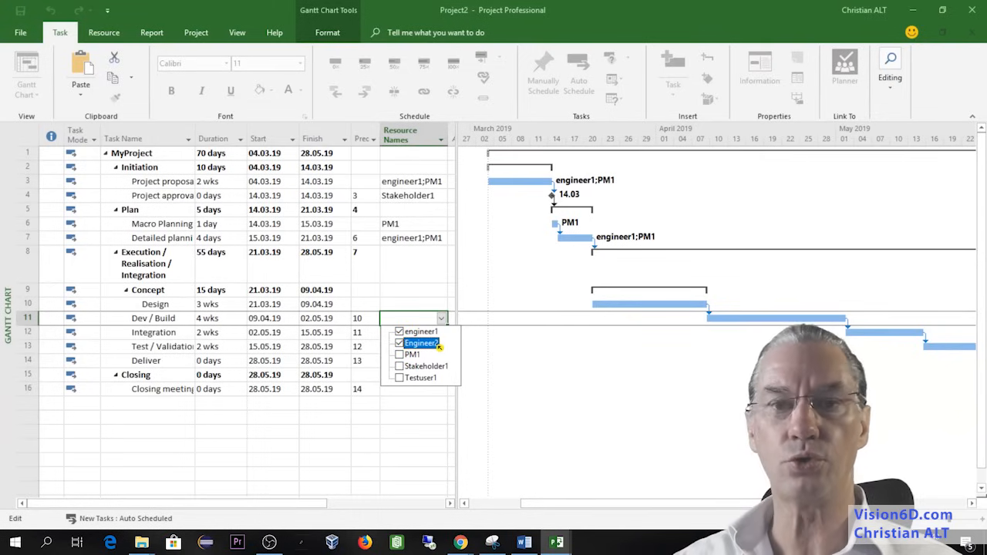
key("Return")
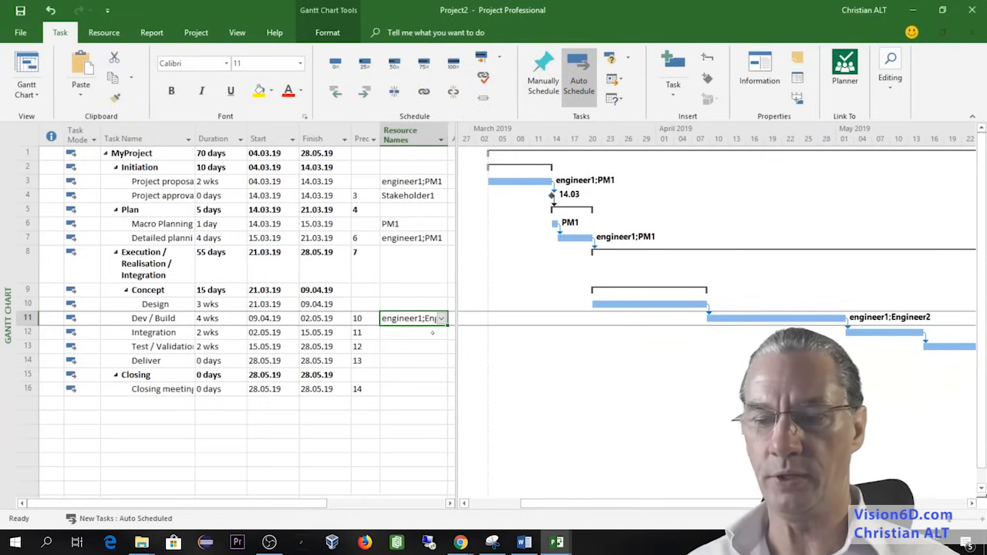
- Assign both engineers, engineer1 and Engineer2, to the Integration task
left_click(432, 332)
left_click(442, 333)
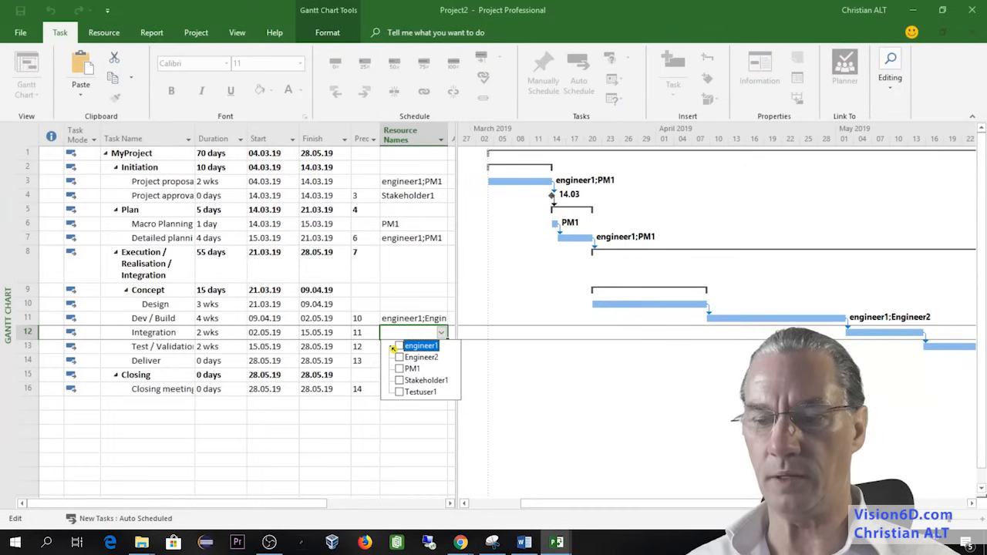
left_click(398, 345)
left_click(398, 357)
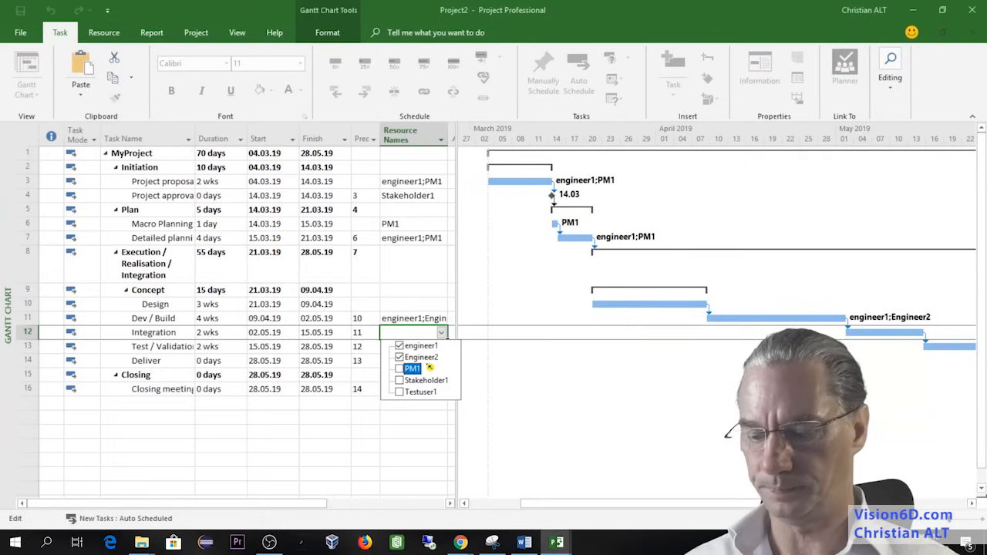
key("Return")
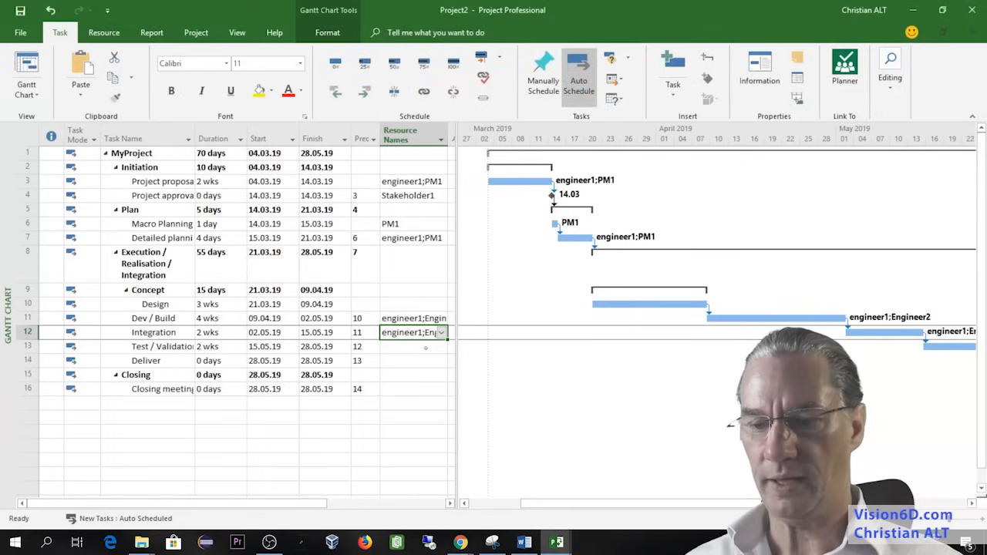
- Assign the resources engineer1, Engineer2 and Testuser1 to the Test / Validation task
left_click(425, 348)
left_click(441, 346)
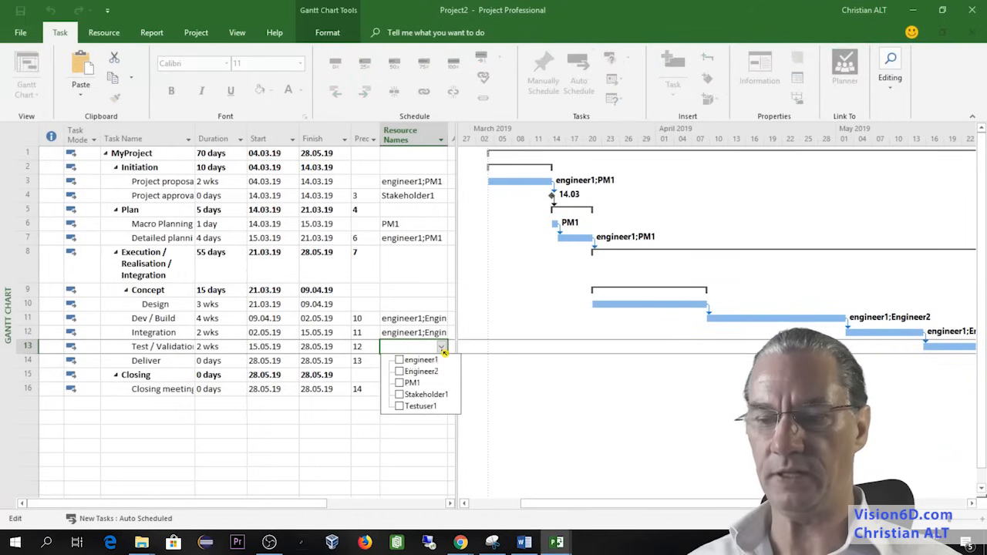
left_click(400, 360)
left_click(399, 372)
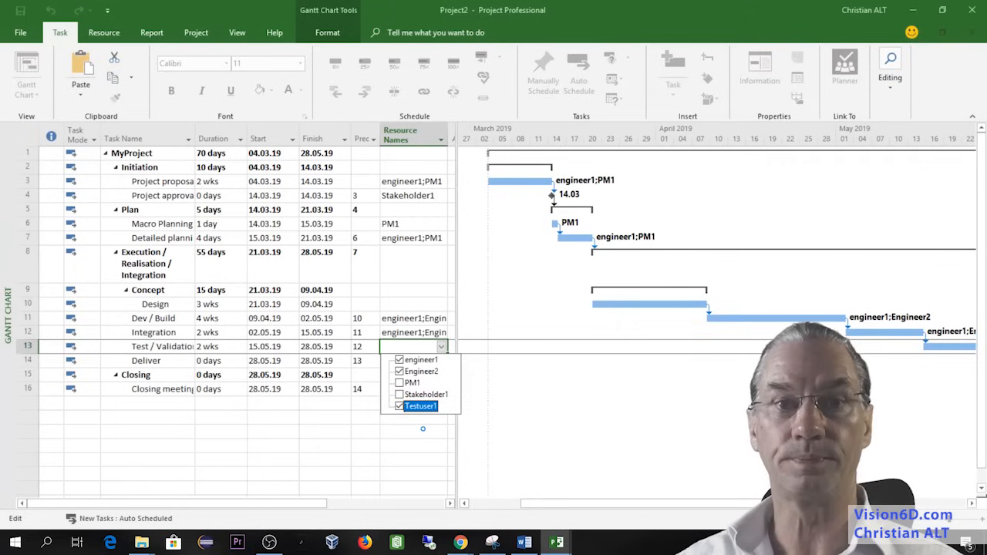
left_click(426, 432)
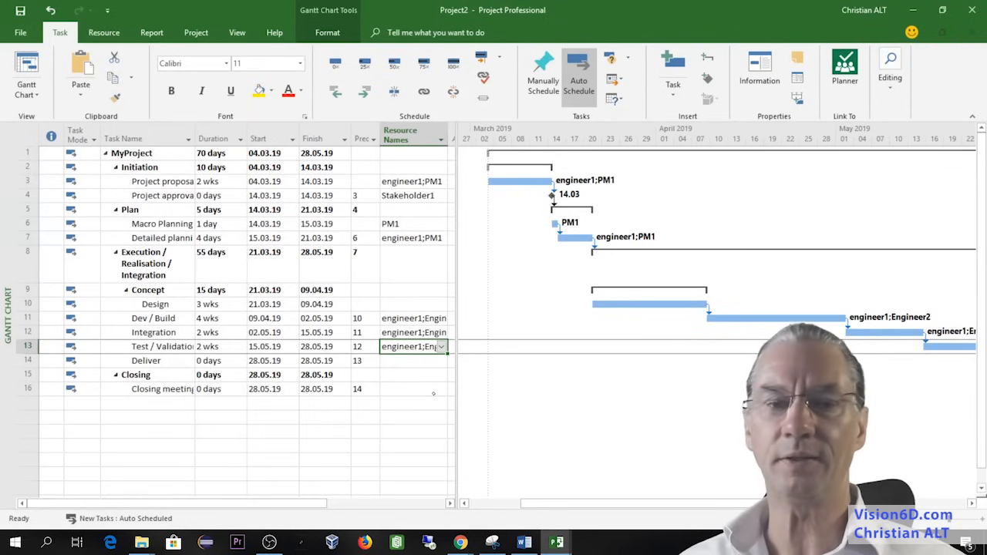
- Assign all five resources, engineer1, Engineer2, PM1, Stakeholder1 and Testuser1, to the Closing meeting
left_click(434, 390)
left_click(441, 388)
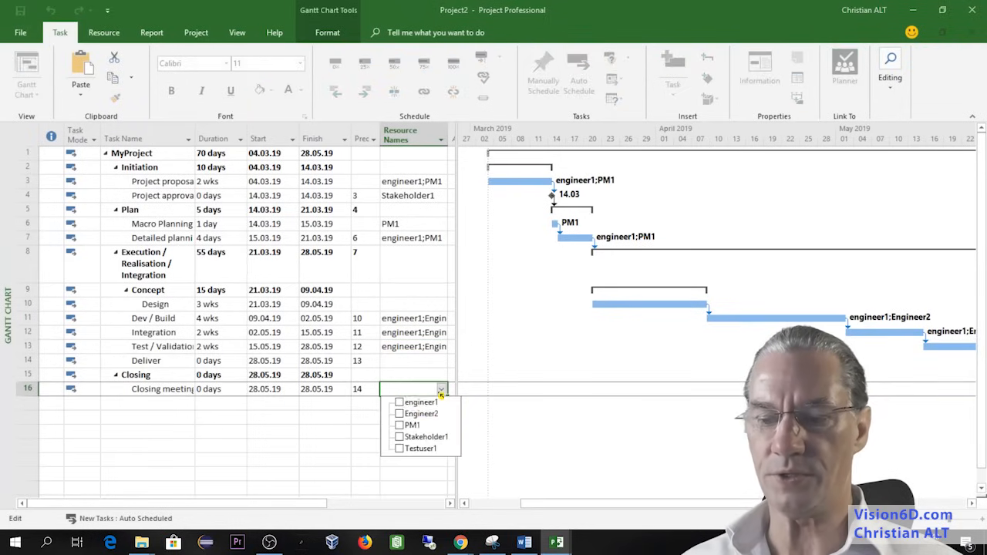
left_click(400, 403)
left_click(400, 414)
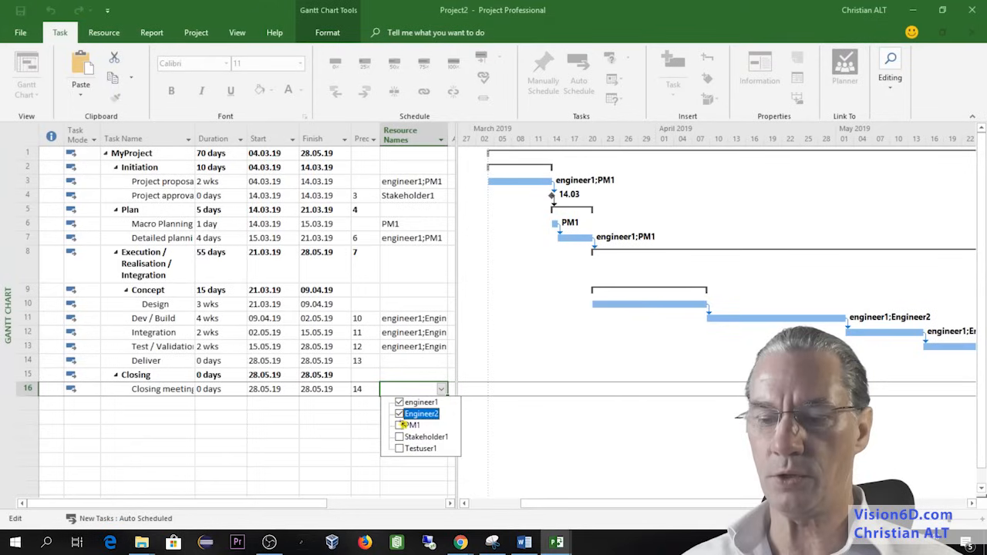
left_click(400, 426)
left_click(400, 437)
left_click(400, 449)
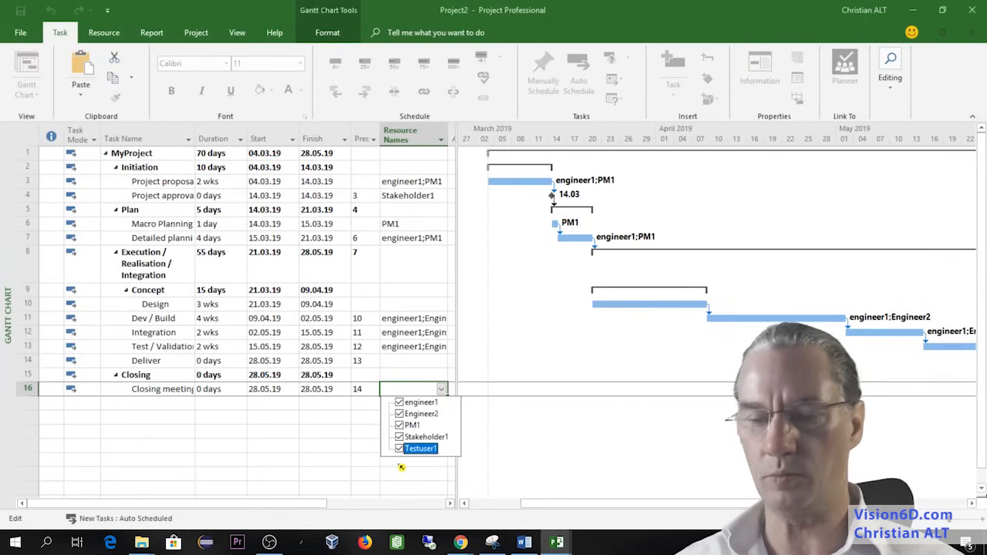
left_click(401, 468)
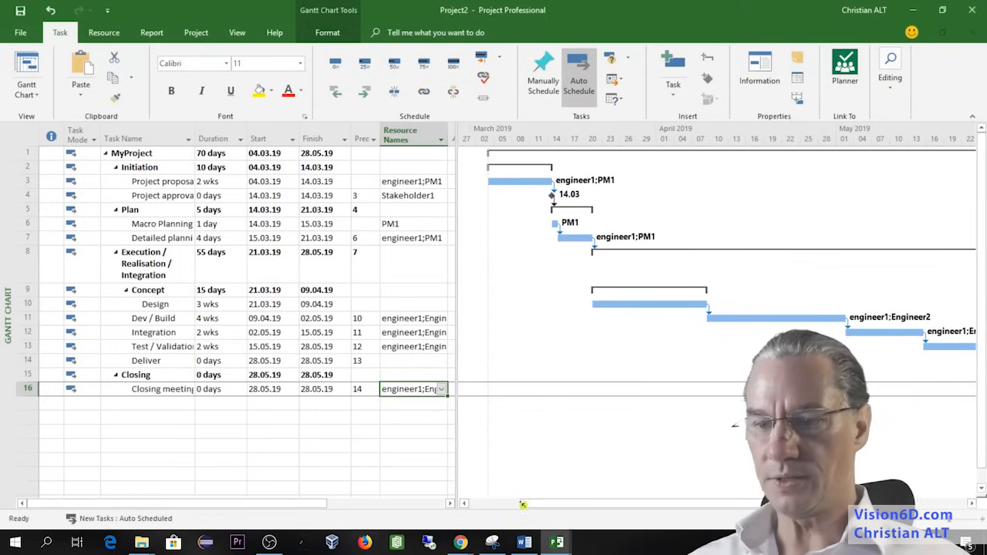
- Fit the entire project in the Gantt chart and assign engineer1 and Engineer2 to the Design task
left_click(238, 33)
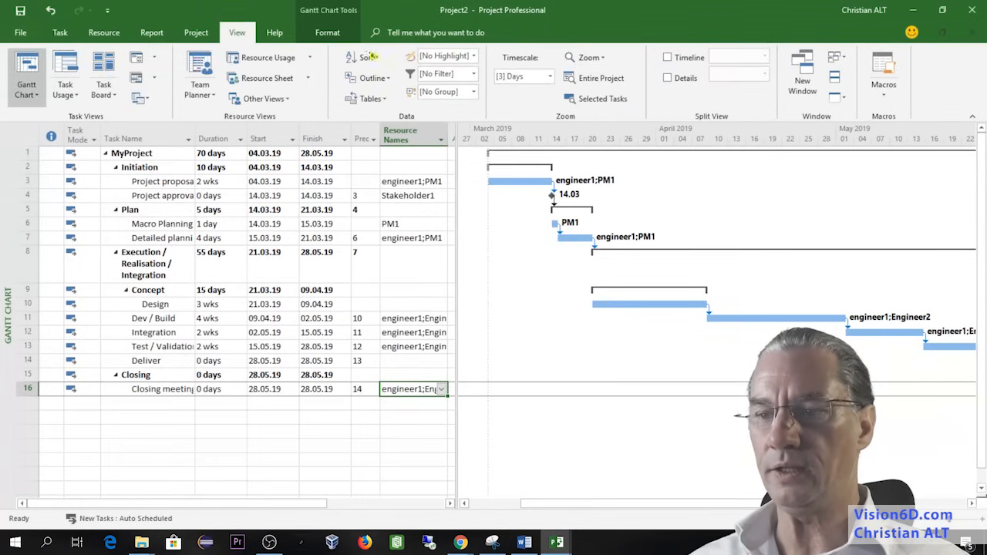
left_click(602, 79)
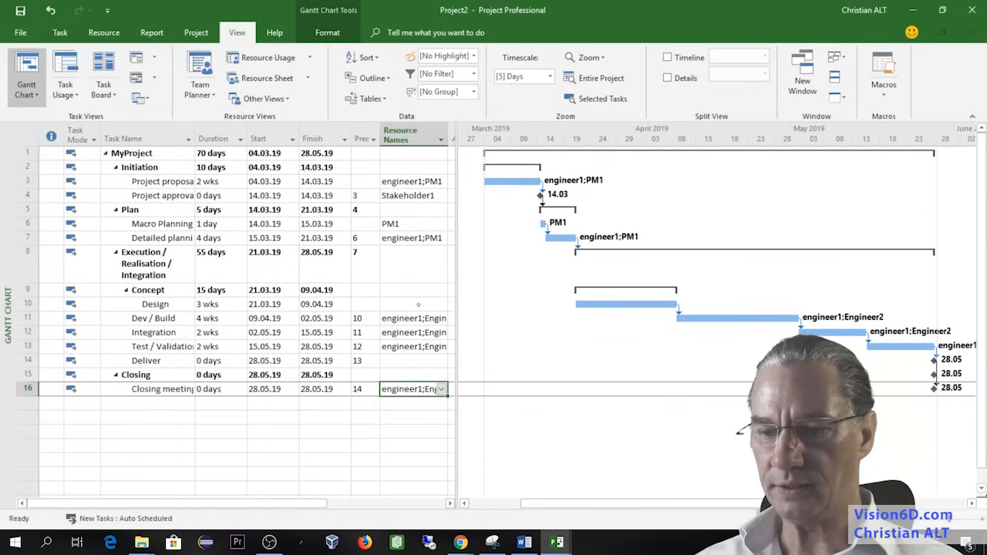
left_click(408, 304)
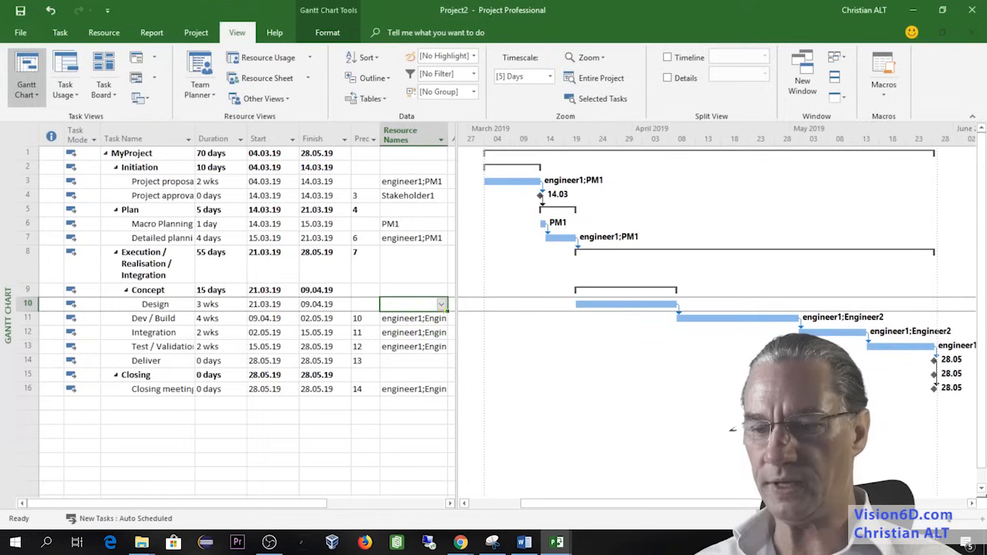
left_click(442, 306)
left_click(398, 318)
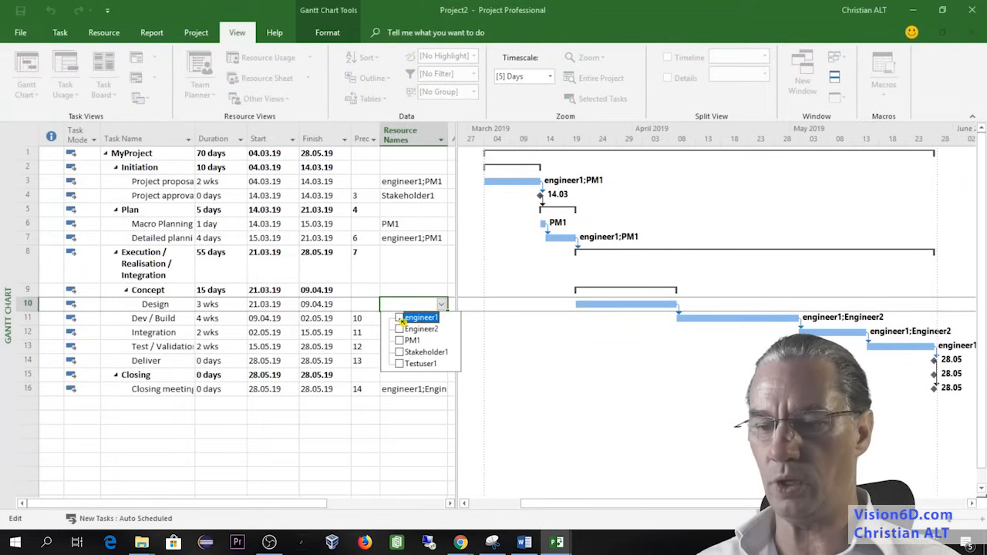
left_click(400, 329)
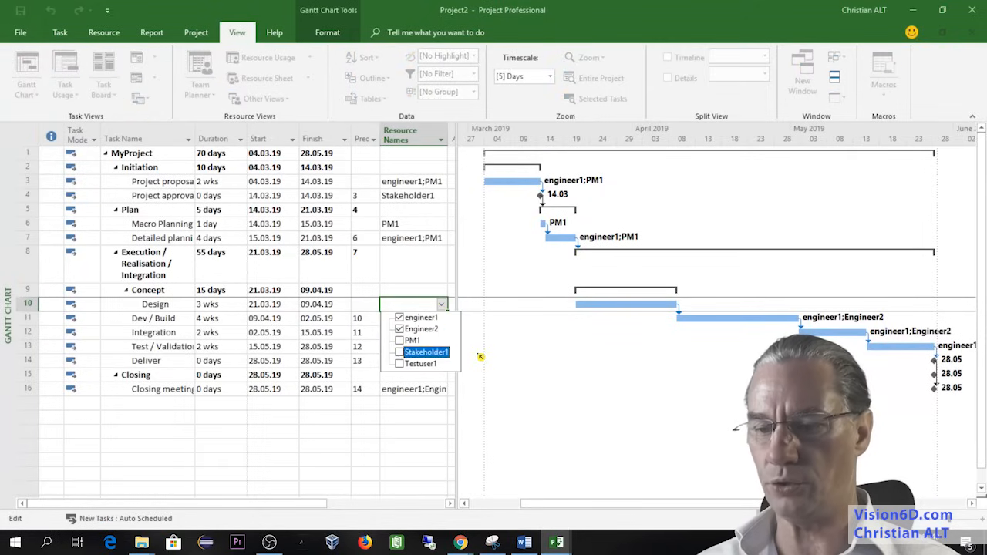
left_click(480, 356)
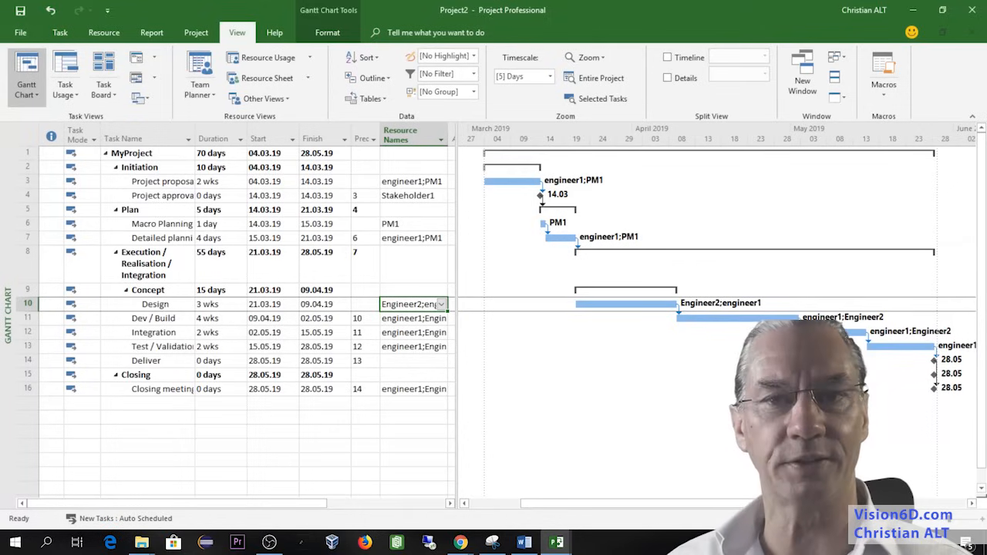
key("Up")
key("Up")
key("Up")
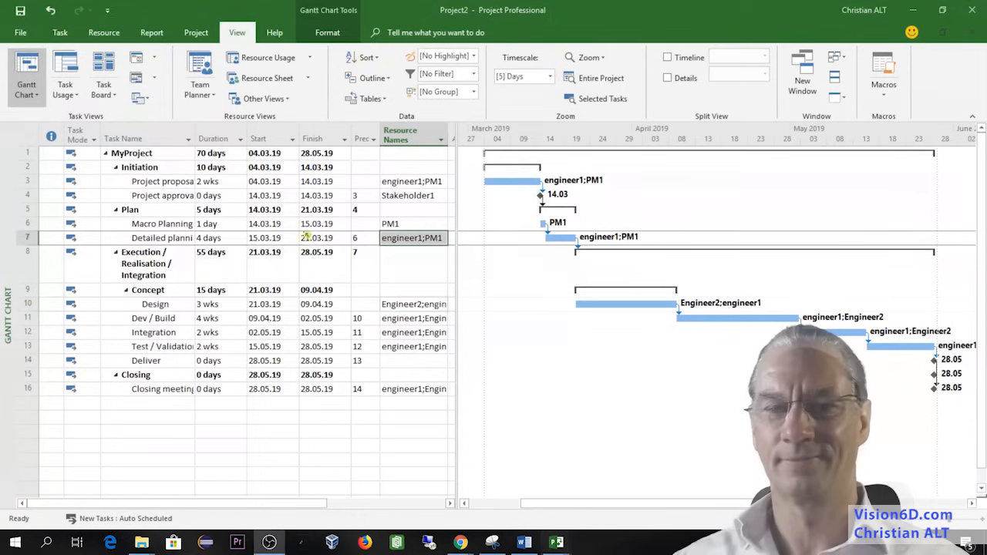
- Open the Resource Sheet and set the standard rates to €200/hr for Stakeholder1 and €150/hr for PM1
left_click(40, 96)
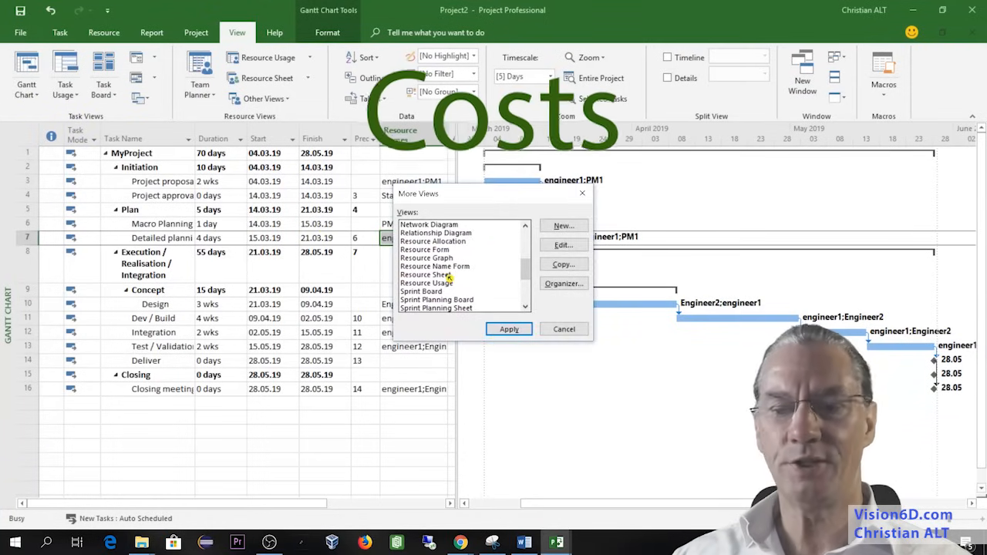
double_click(446, 276)
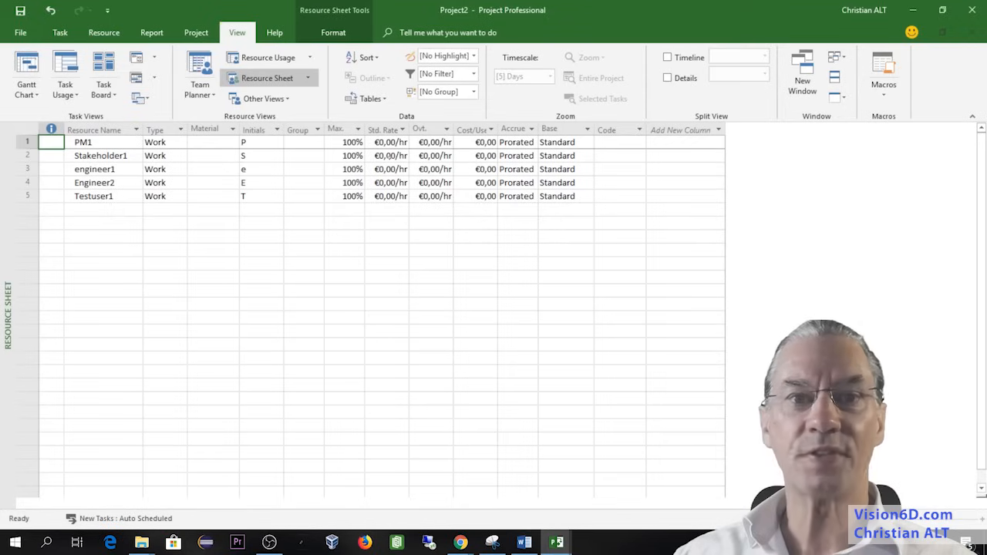
left_click(391, 157)
type("200")
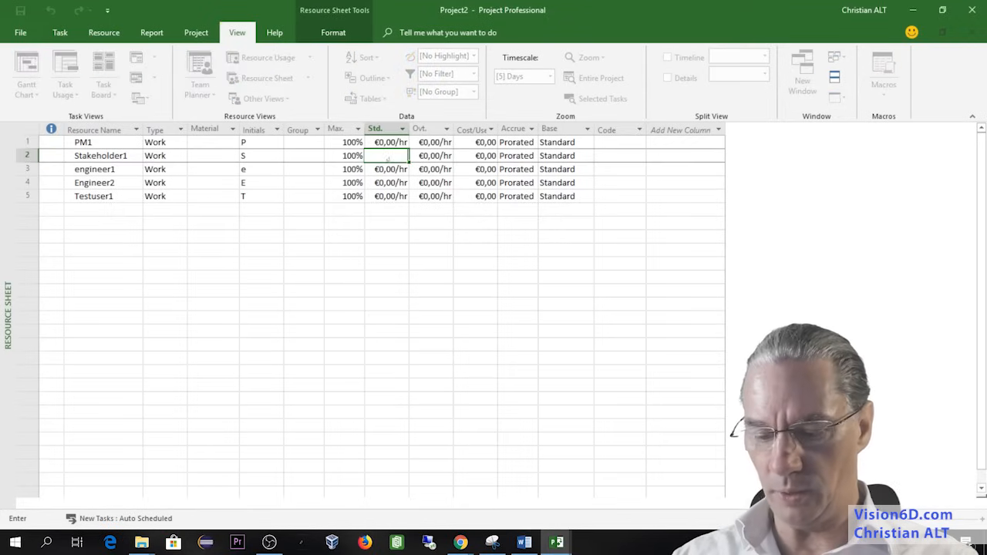
key("Return")
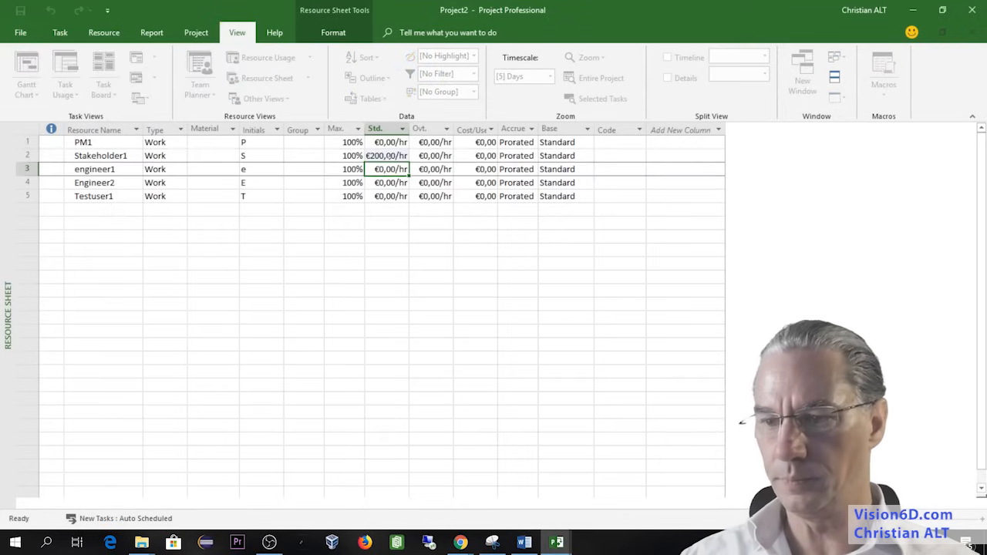
left_click(389, 143)
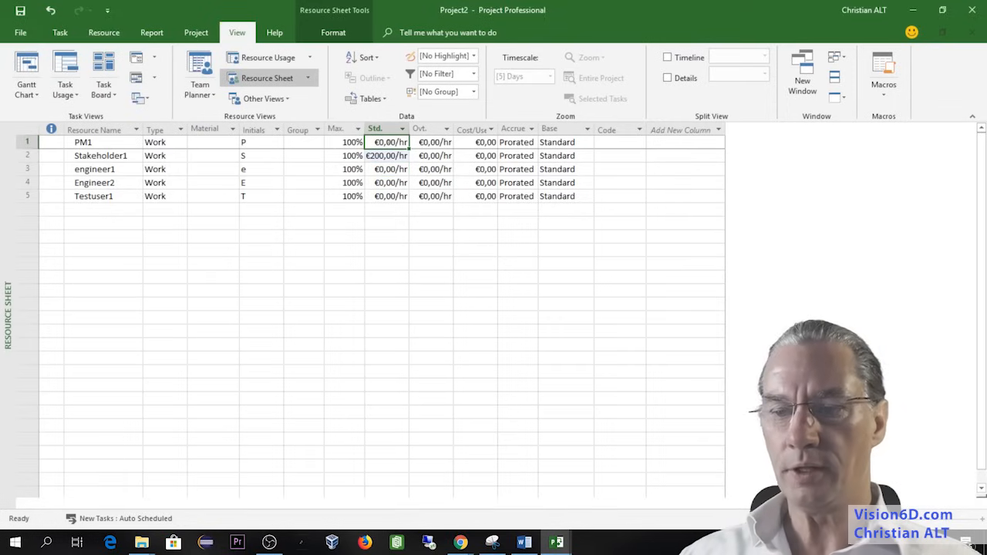
type("1")
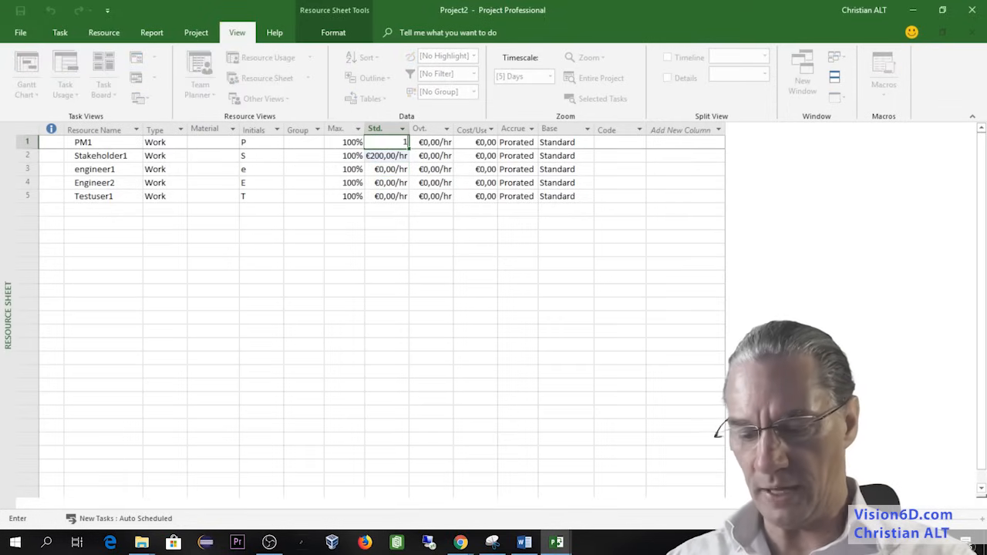
type("50")
key("Return")
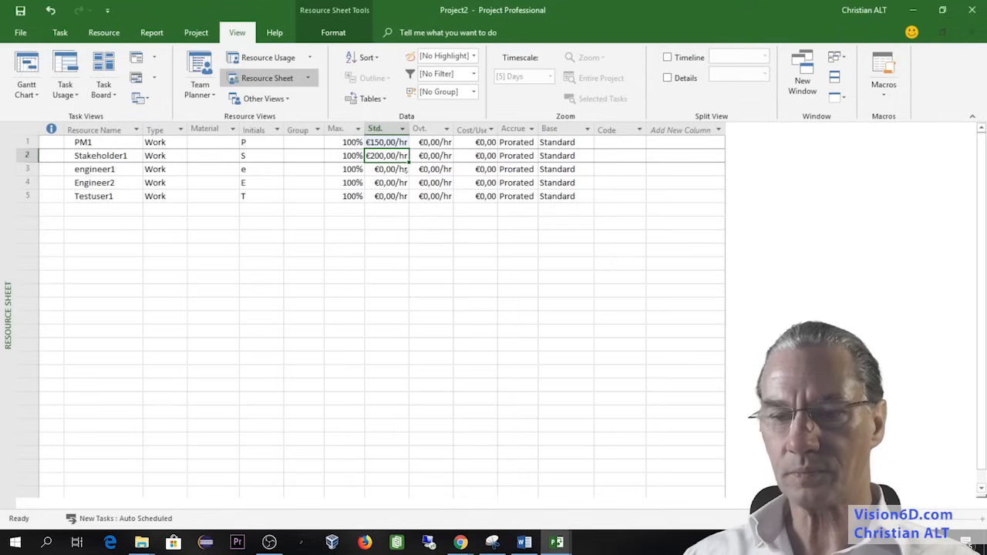
- Set the standard rate of both engineer1 and Engineer2 to €100/hr
left_click(407, 171)
type("100")
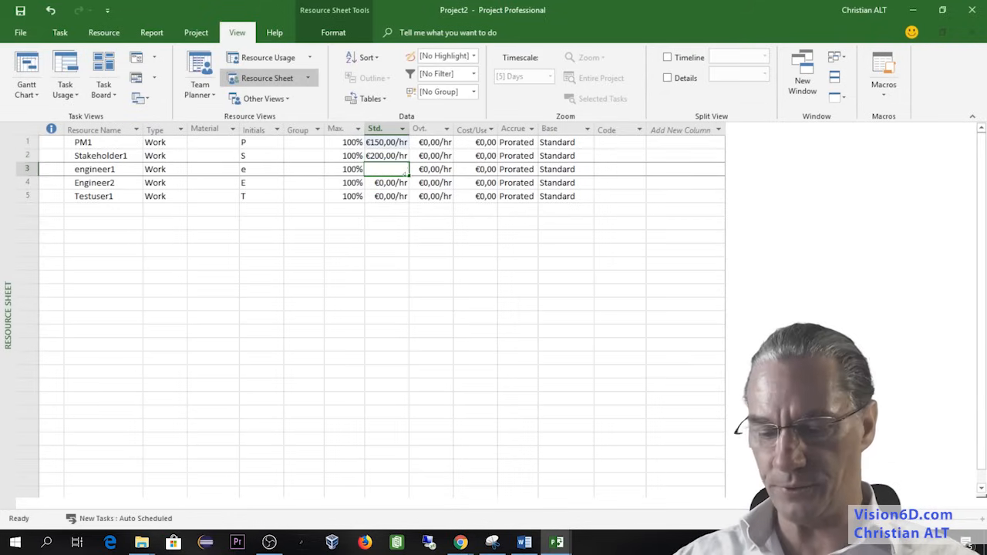
key("Return")
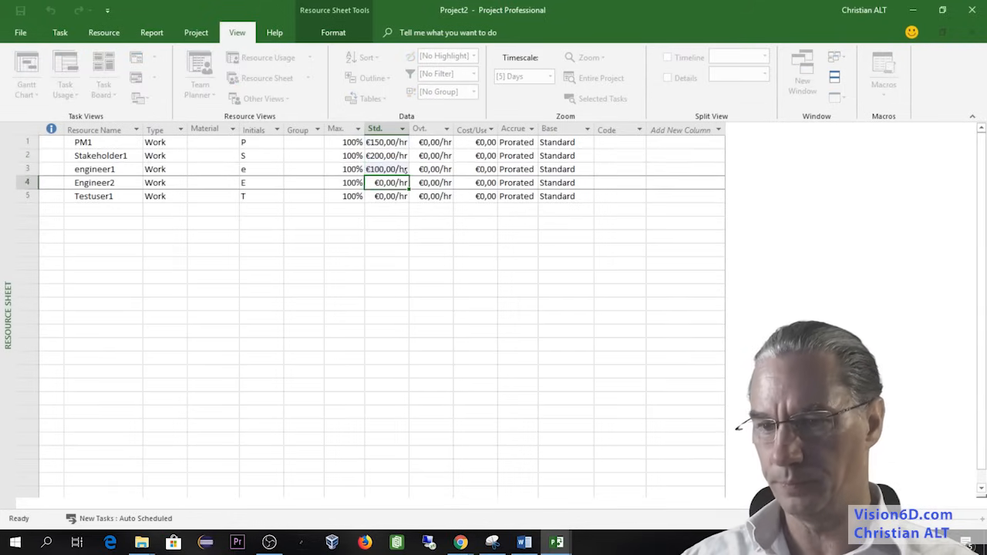
type("100")
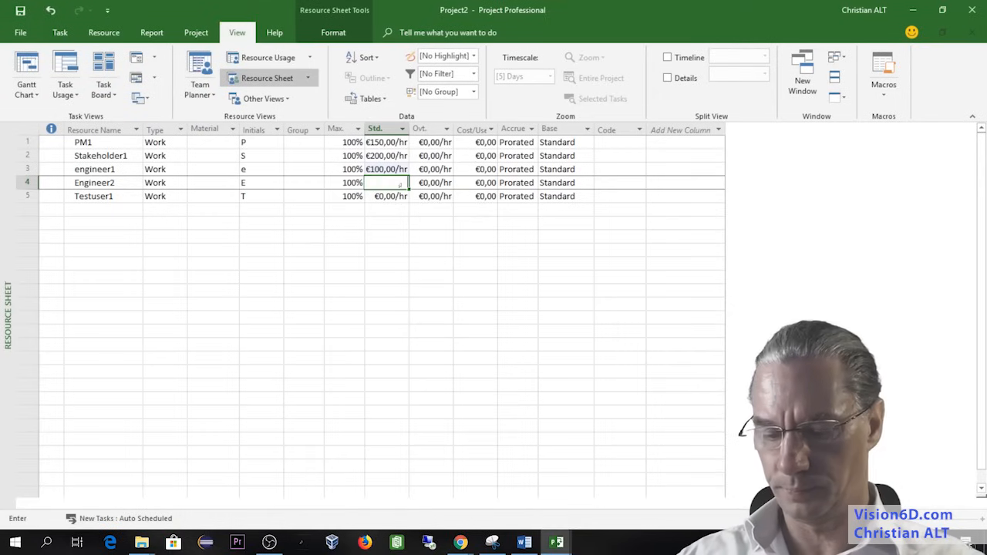
key("Return")
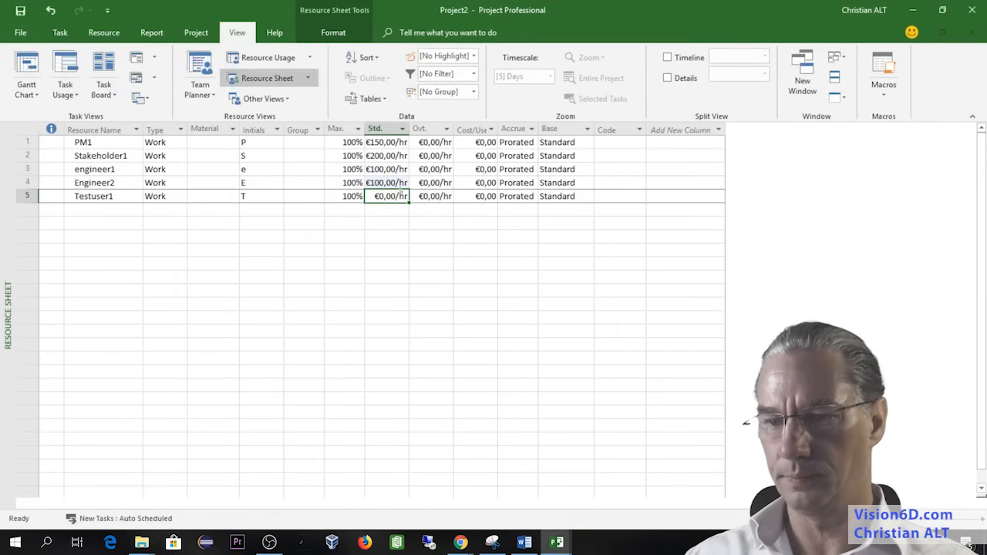
- Replace the standard rate of Testuser1 with 100 per hour
key("F2")
key("Left")
key("Left")
key("Left")
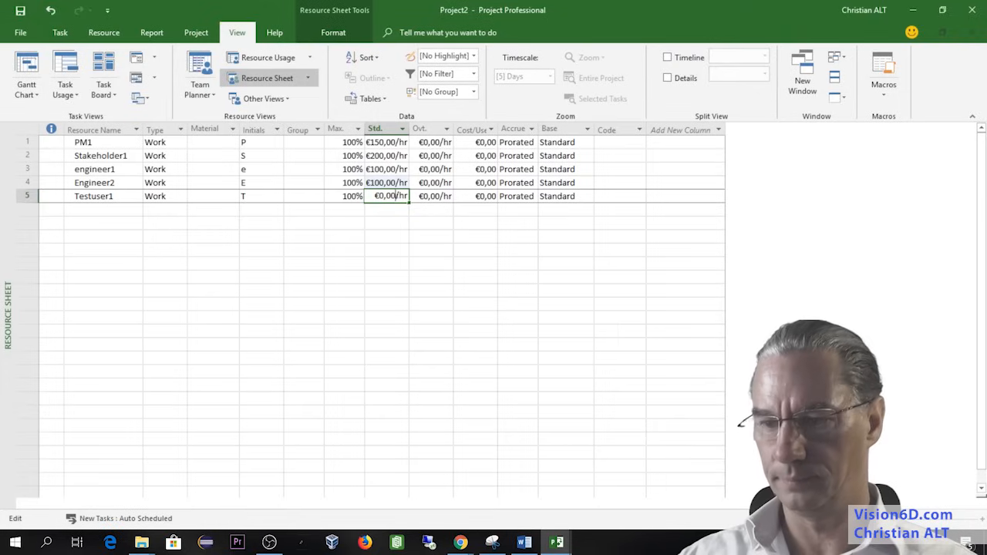
key("BackSpace")
key("BackSpace")
key("BackSpace")
key("BackSpace")
key("BackSpace")
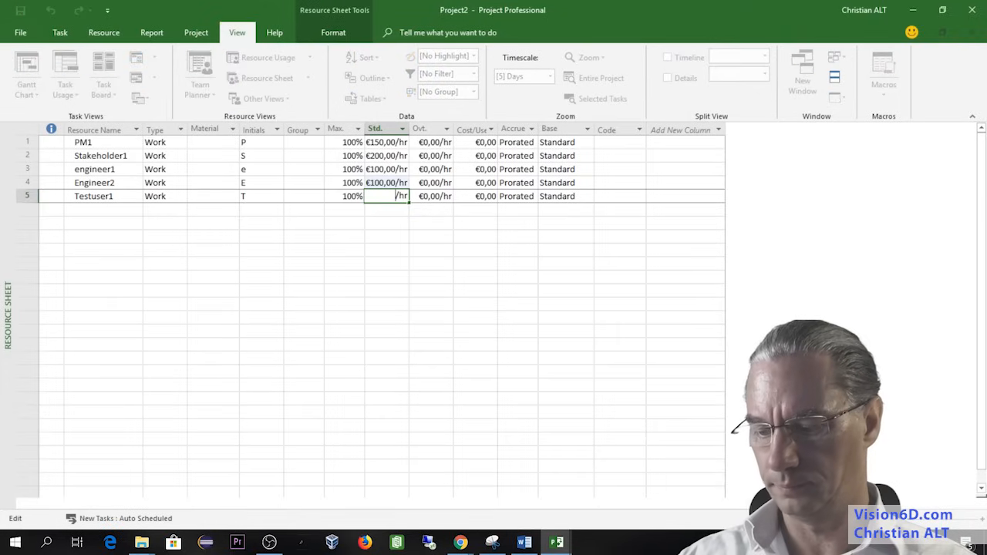
key("Delete")
key("Delete")
key("Delete")
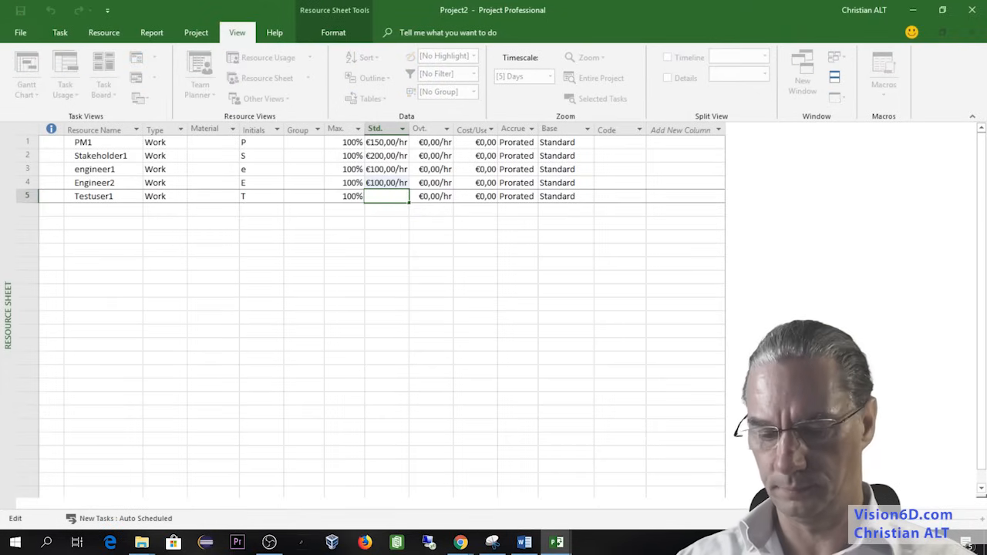
type("100")
key("Return")
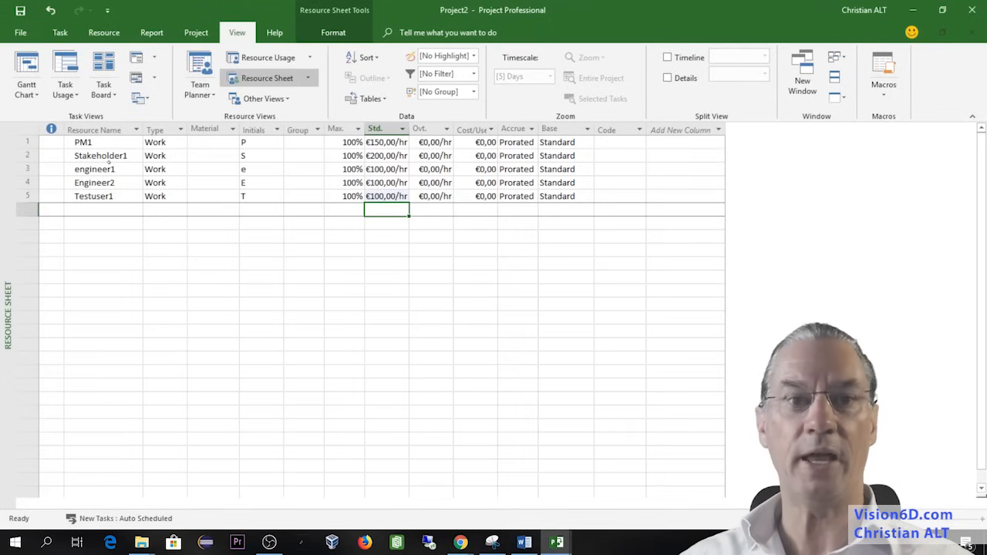
- Return to the Gantt Chart view and insert a Cost column after Resource Names in the task table
left_click(33, 69)
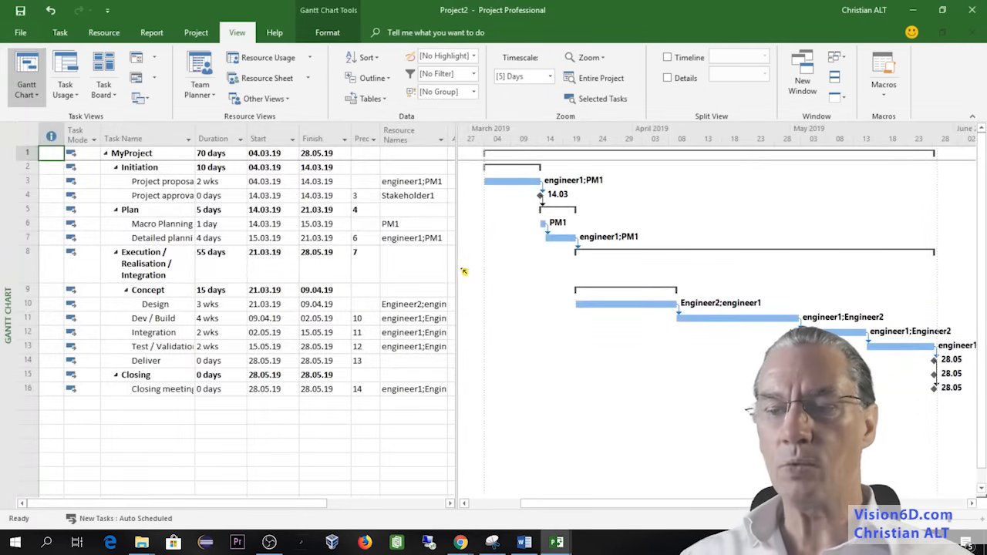
left_click_drag(463, 271, 531, 270)
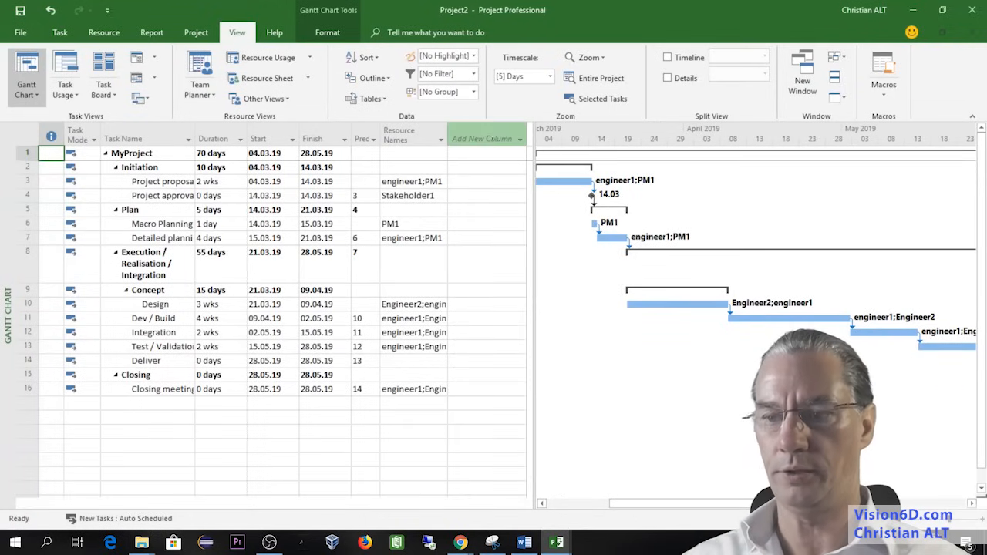
right_click(495, 139)
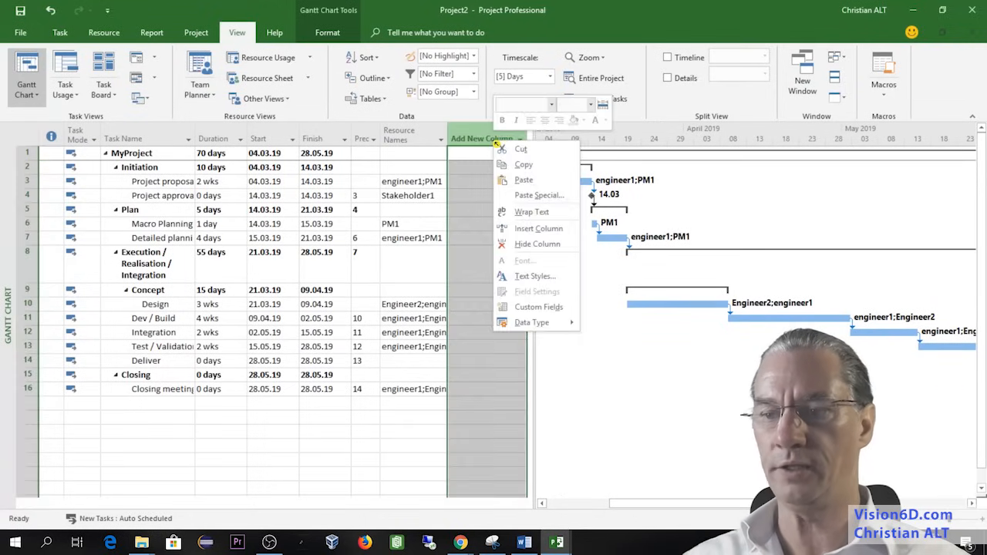
left_click(533, 228)
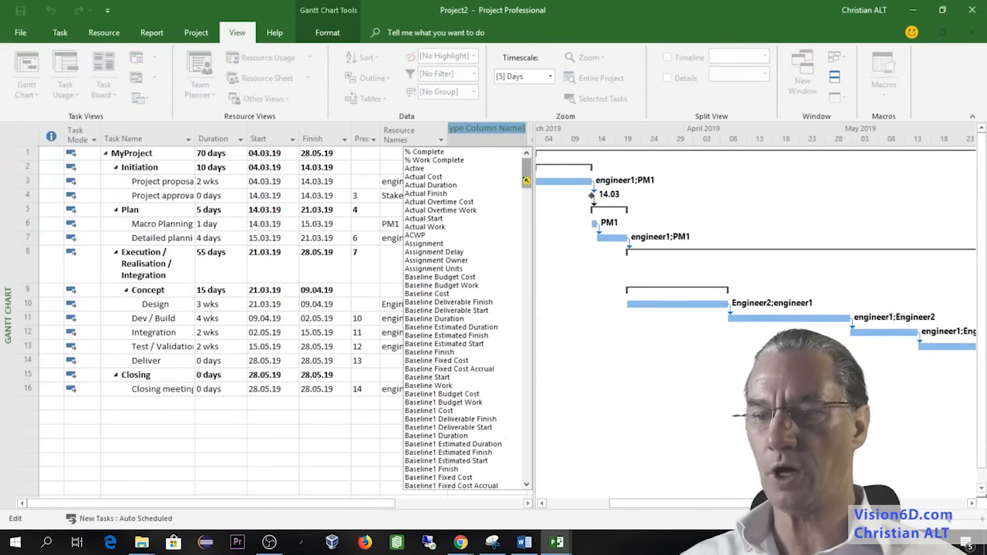
left_click_drag(527, 170, 524, 304)
left_click(417, 210)
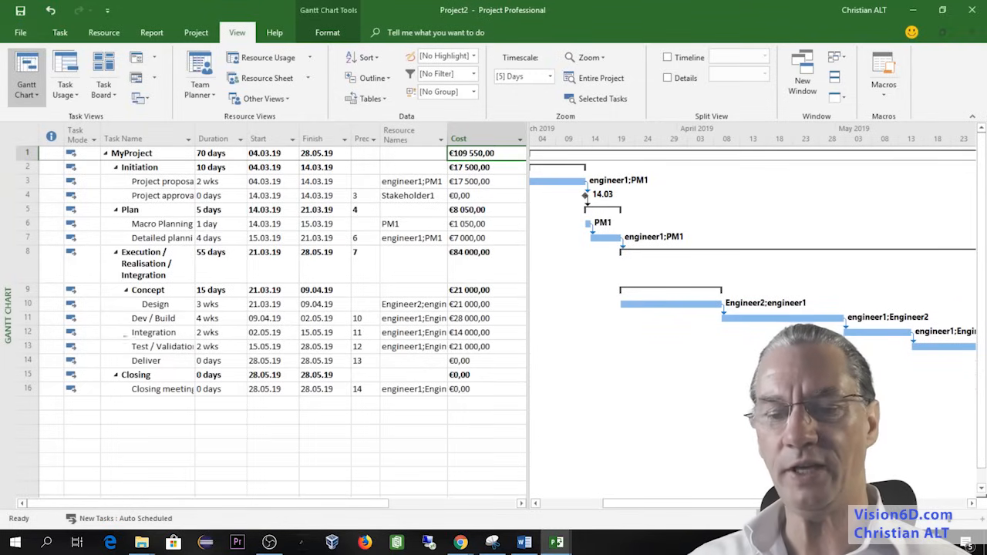
left_click(30, 346)
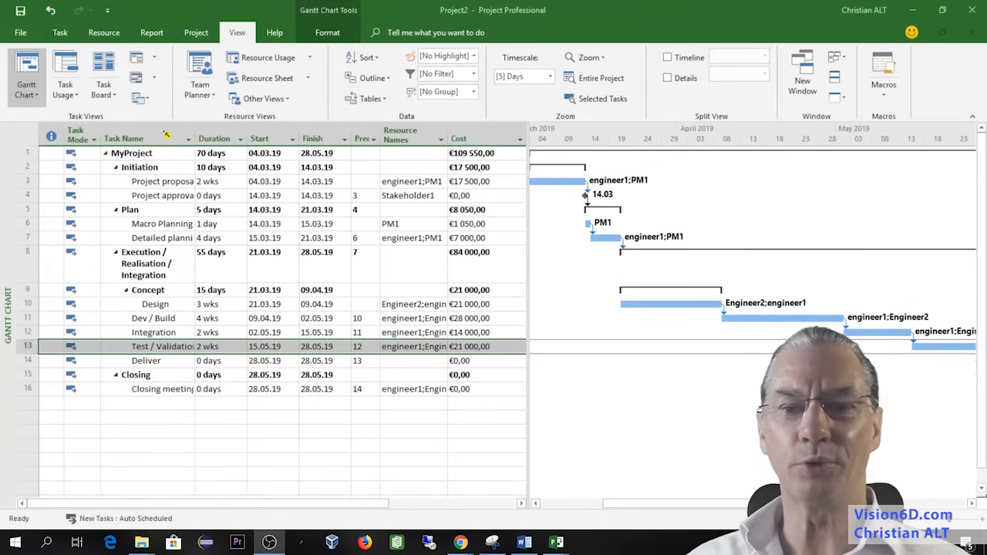
- Open the Cost Overview dashboard report to examine the project's costs
left_click(152, 33)
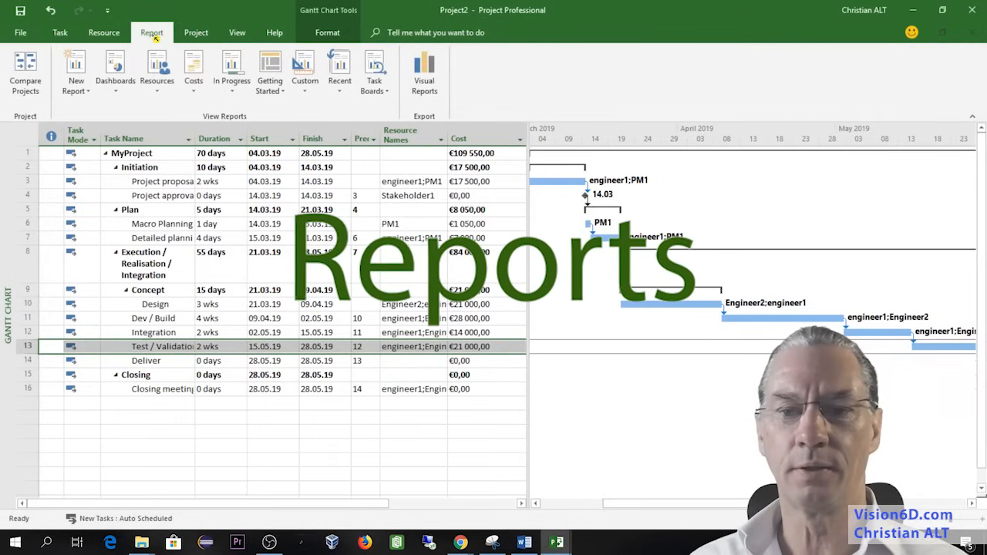
left_click(121, 68)
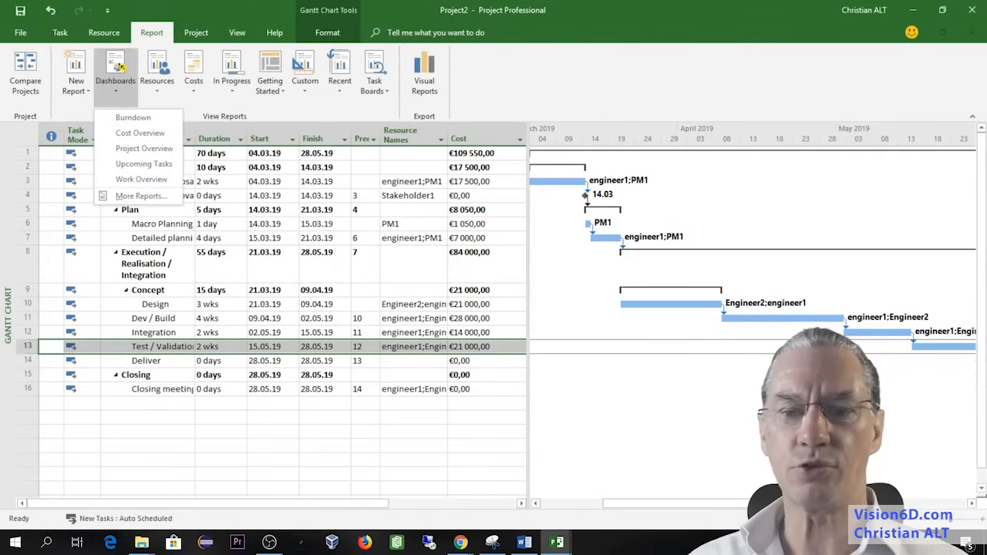
left_click(129, 134)
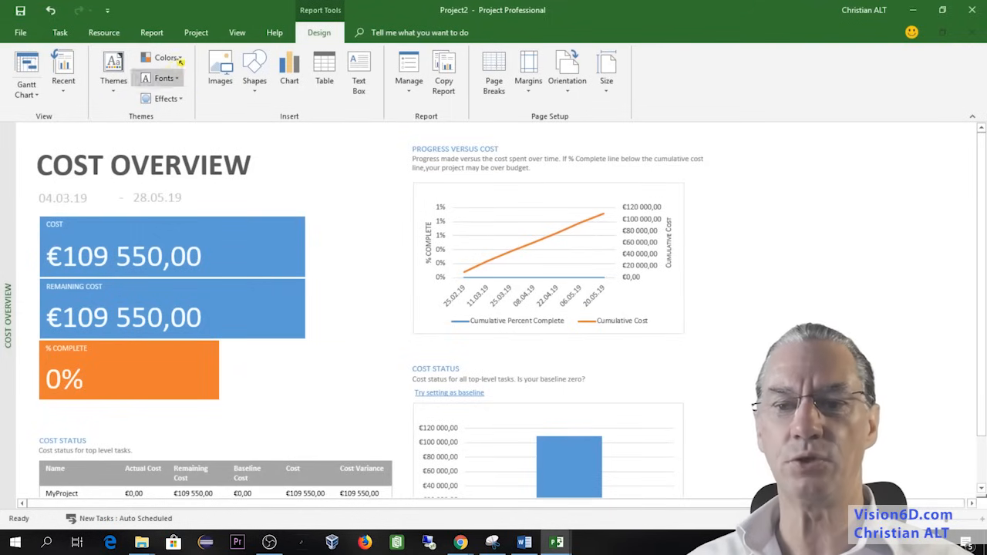
- Open the Work Overview dashboard report and examine its work burndown, work stats and resource charts
left_click(158, 36)
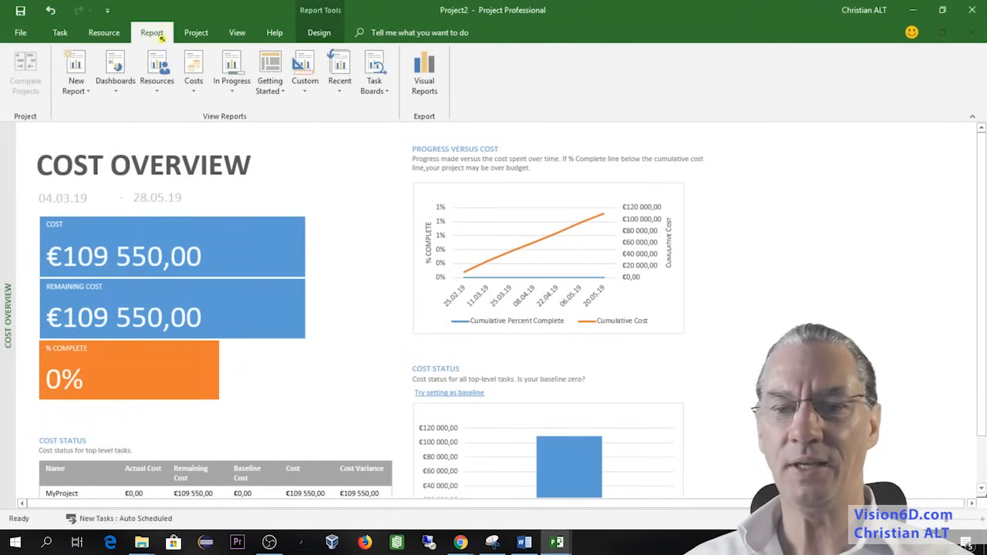
left_click(116, 83)
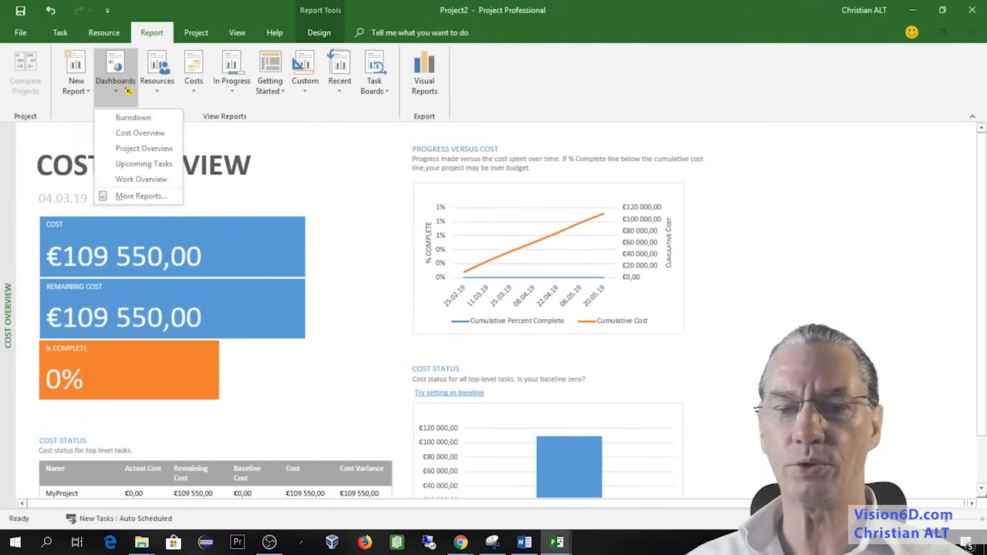
left_click(141, 180)
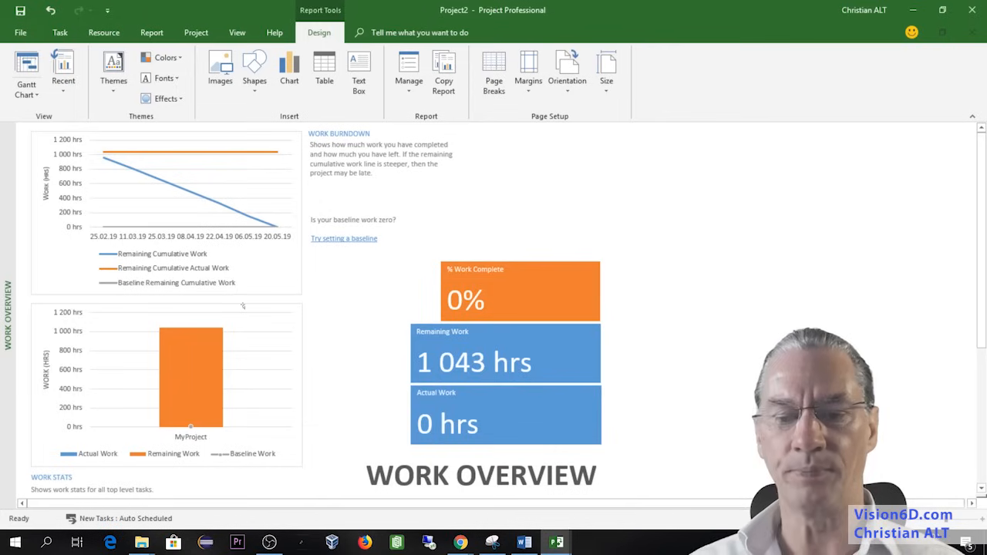
scroll(243, 306, "down", 5)
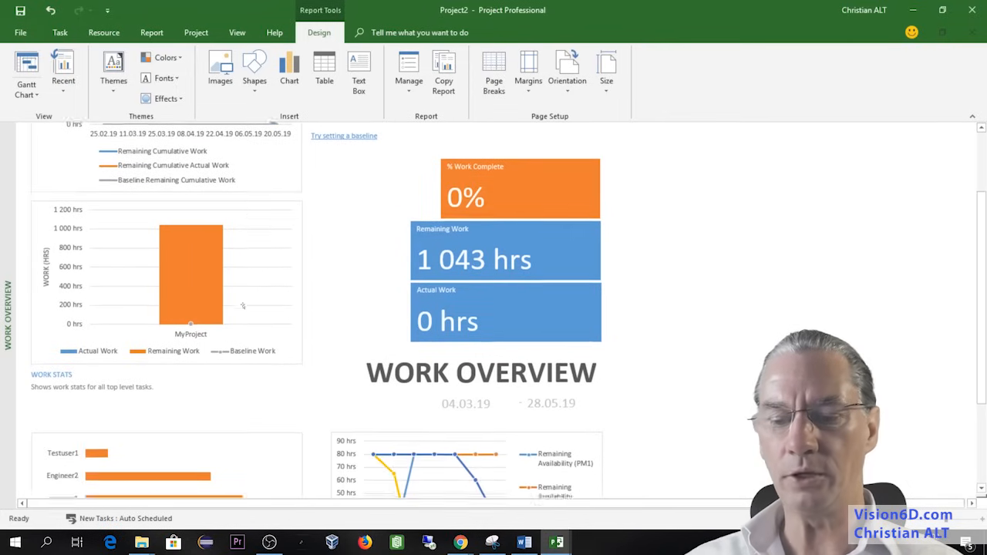
scroll(243, 307, "down", 3)
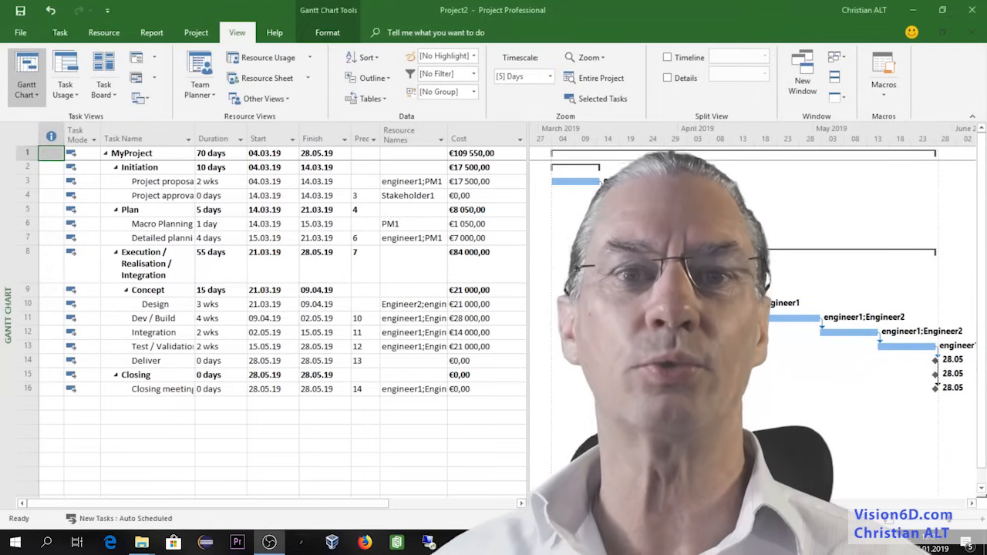
- Set a baseline for the entire project from the Gantt Chart view
left_click(202, 36)
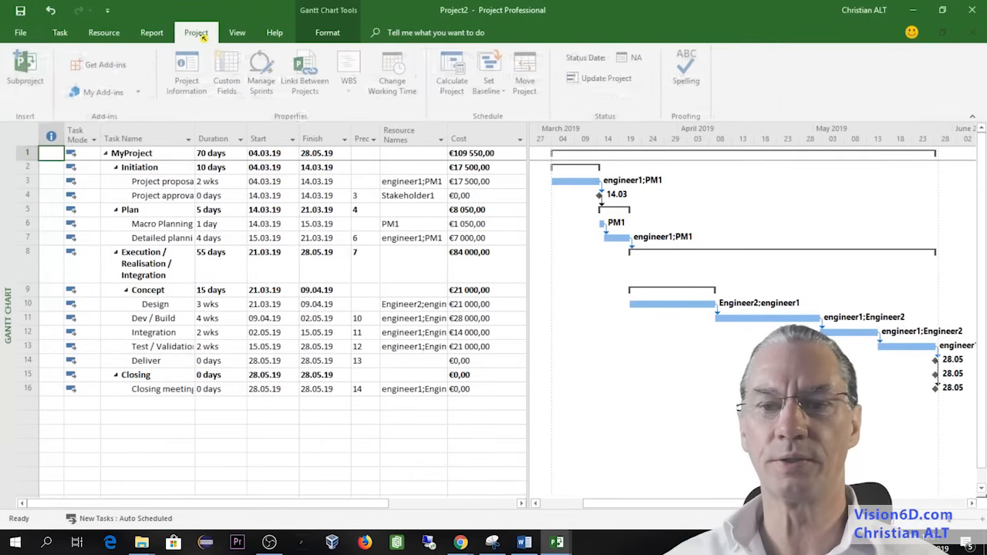
left_click(491, 80)
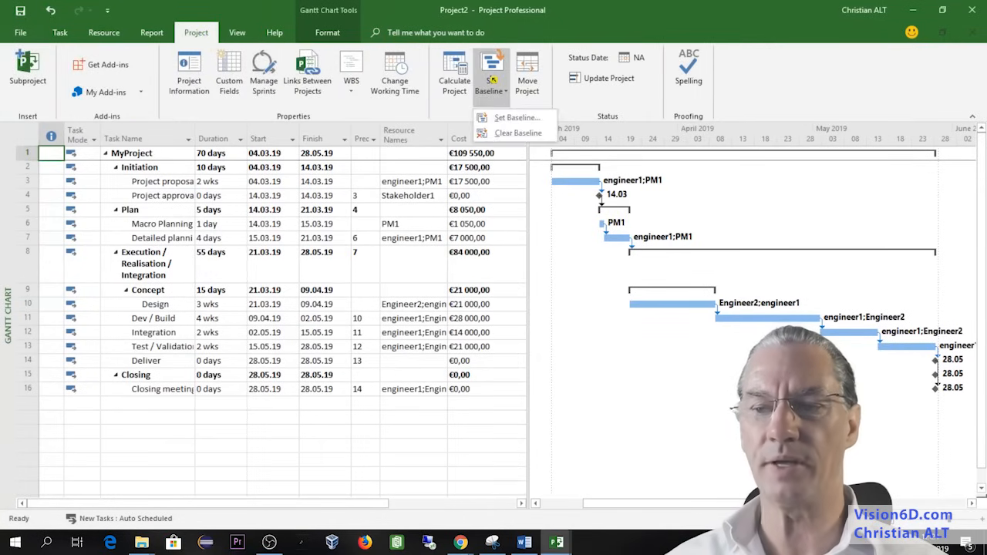
left_click(514, 119)
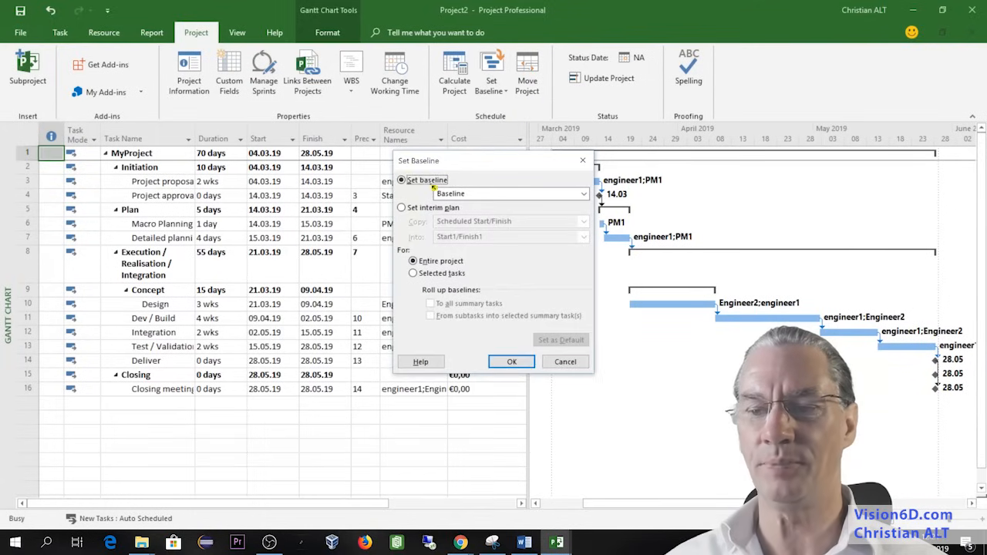
left_click(527, 366)
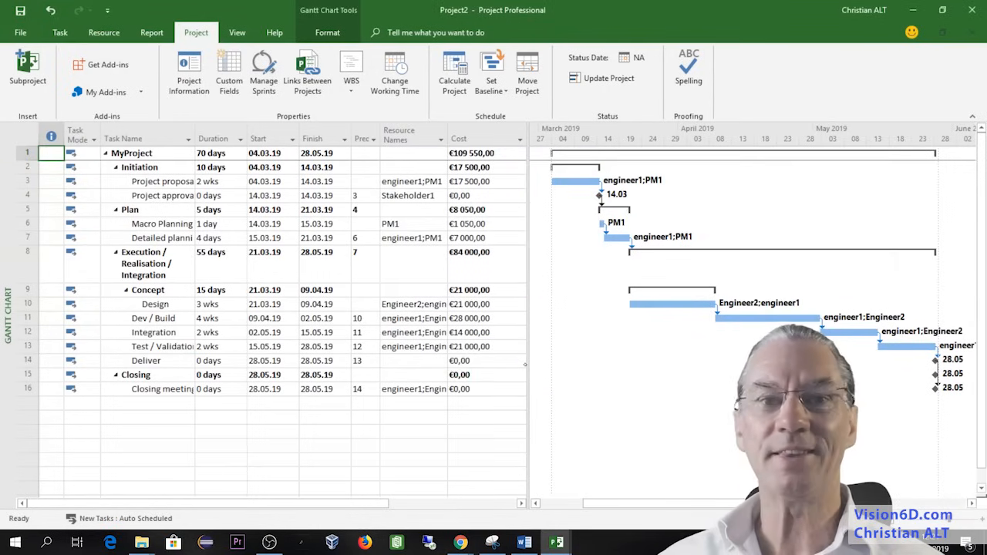
- Show the saved baseline's bars in the Gantt chart
right_click(587, 278)
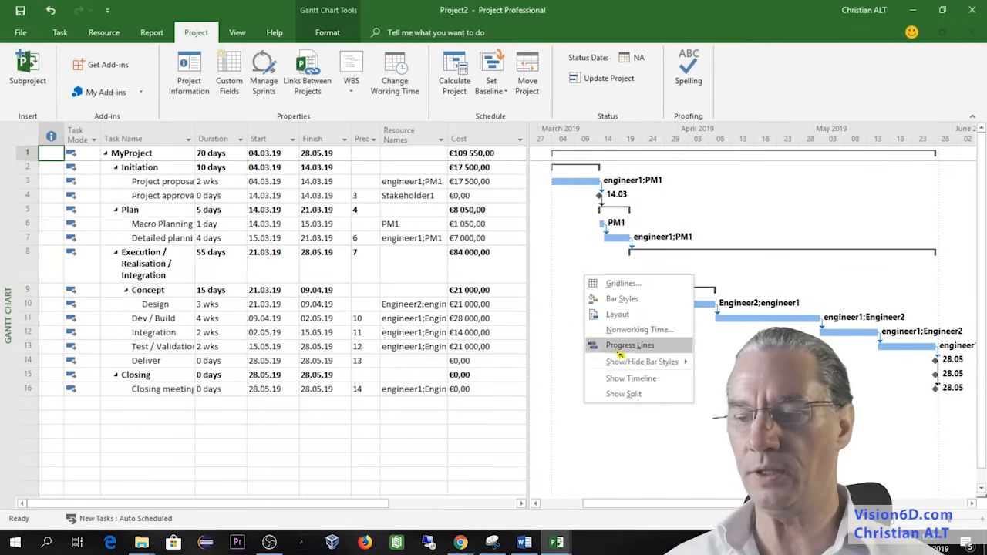
mouse_move(671, 363)
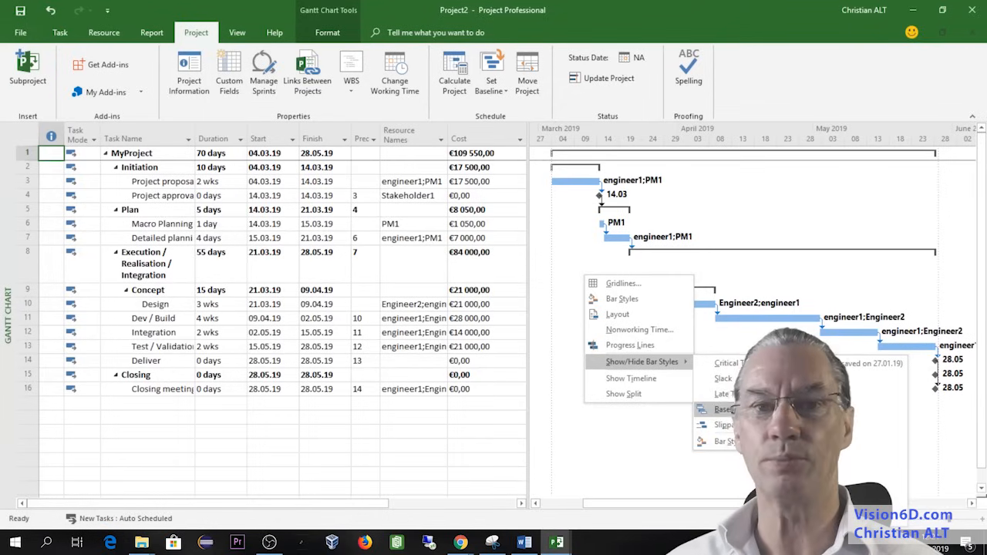
left_click(721, 409)
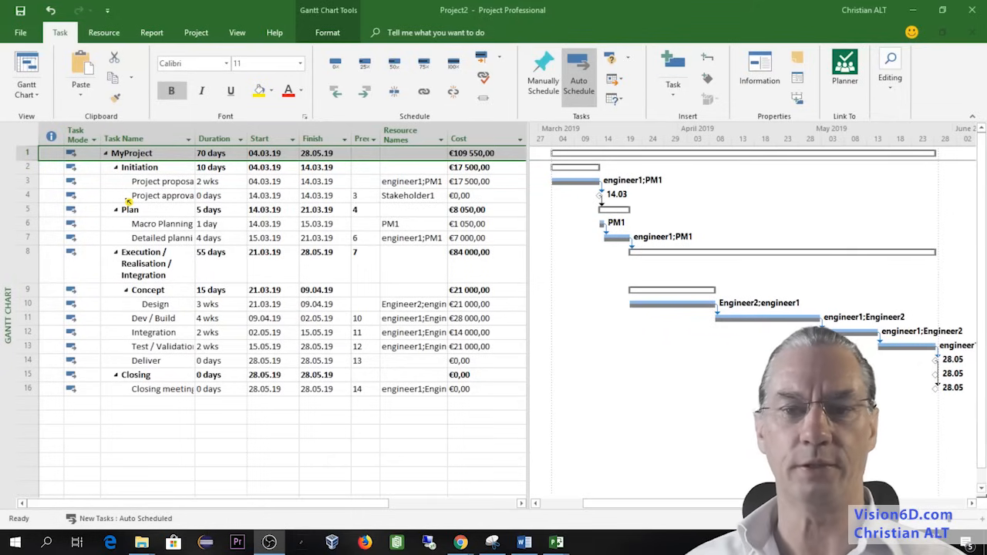
- Mark the Project proposal and Project approval tasks as 100% complete
left_click(29, 180)
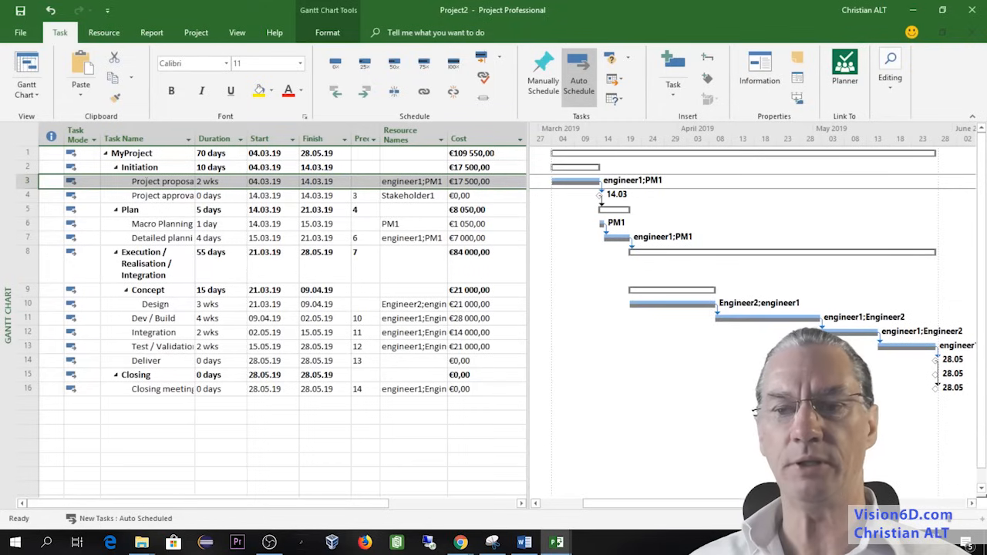
left_click(455, 65)
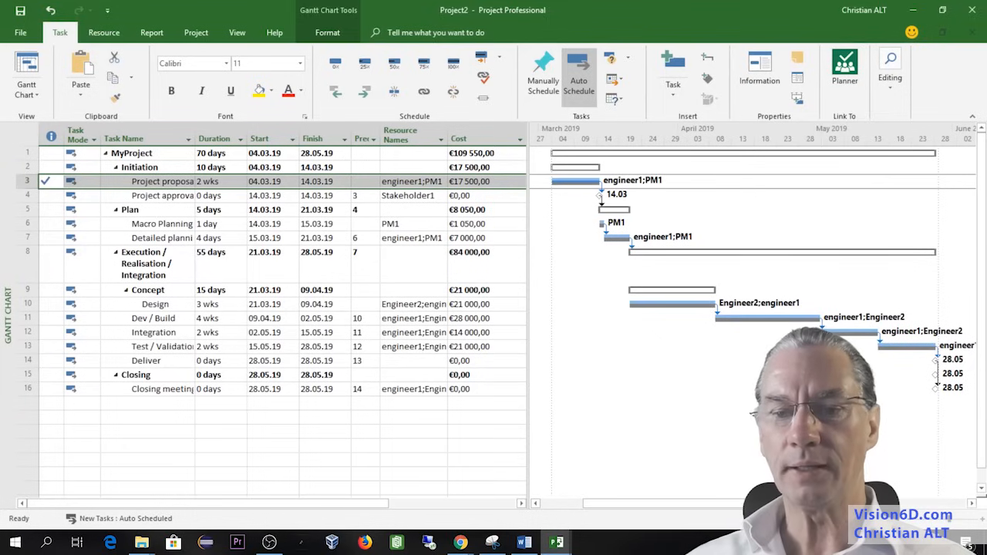
left_click(27, 196)
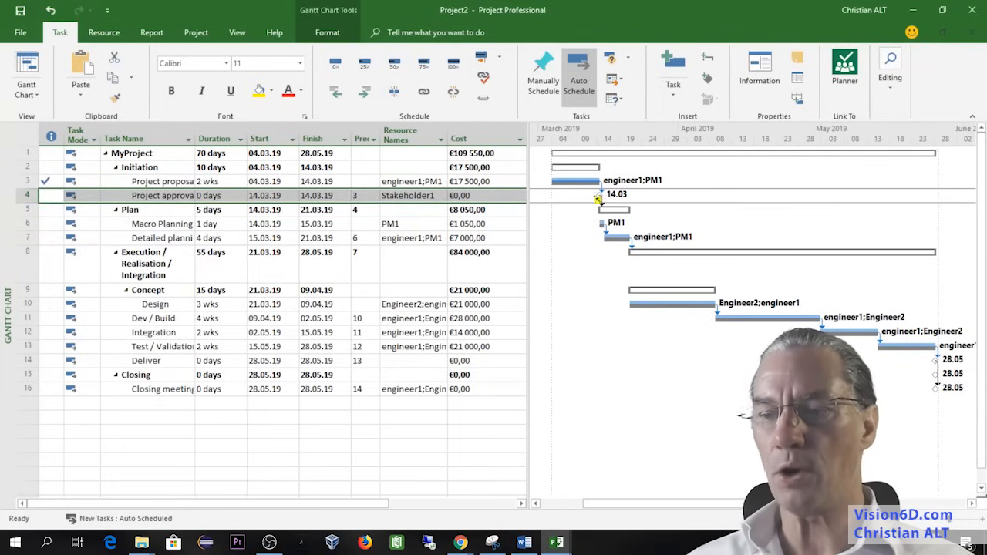
left_click(454, 63)
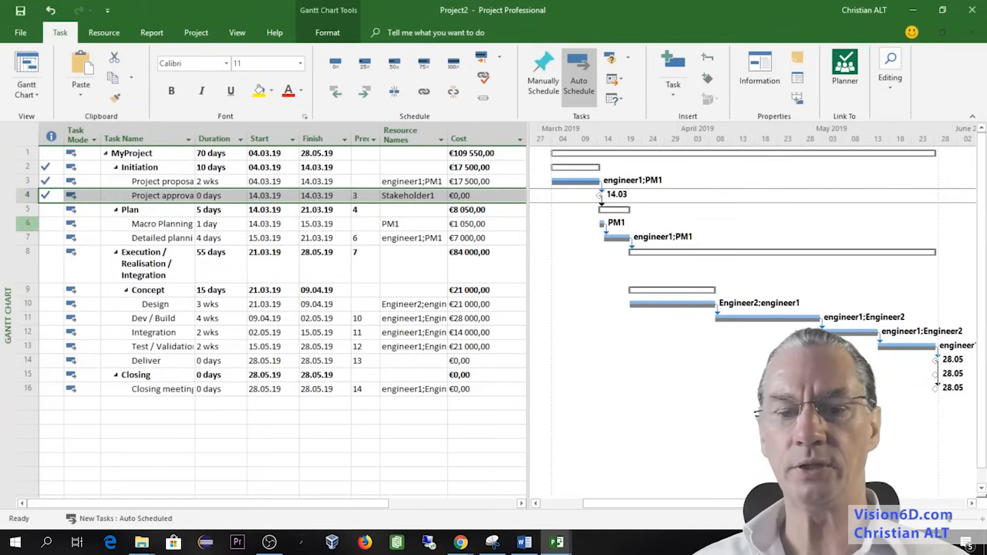
- Set Macro Planning's percent complete to 100% in its task information and mark Detailed planning as 100% complete
left_click(28, 224)
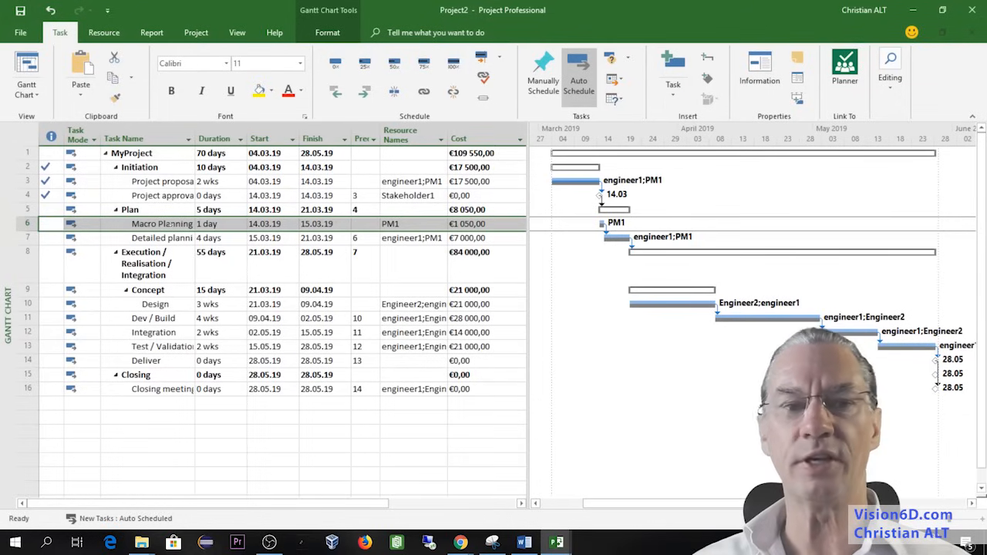
left_click(173, 224)
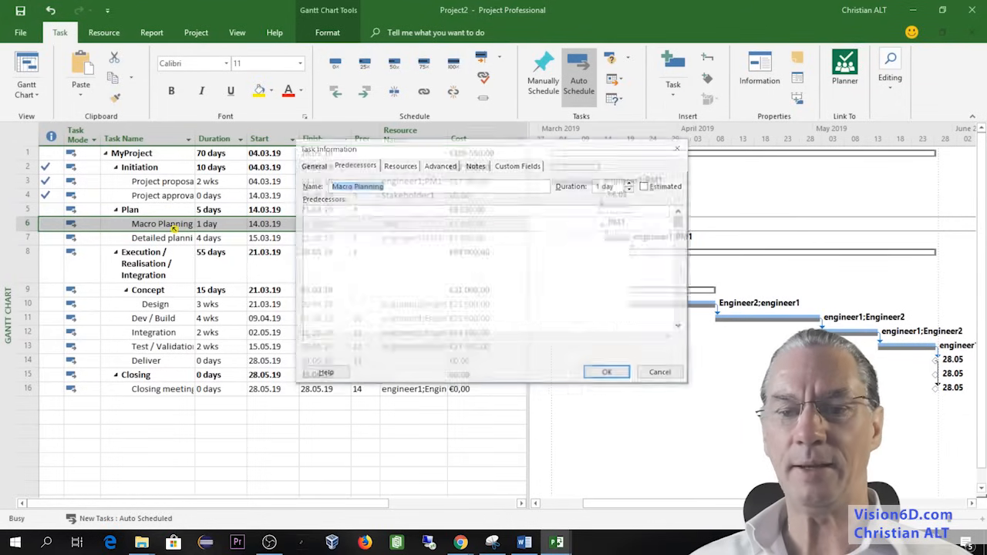
left_click(315, 166)
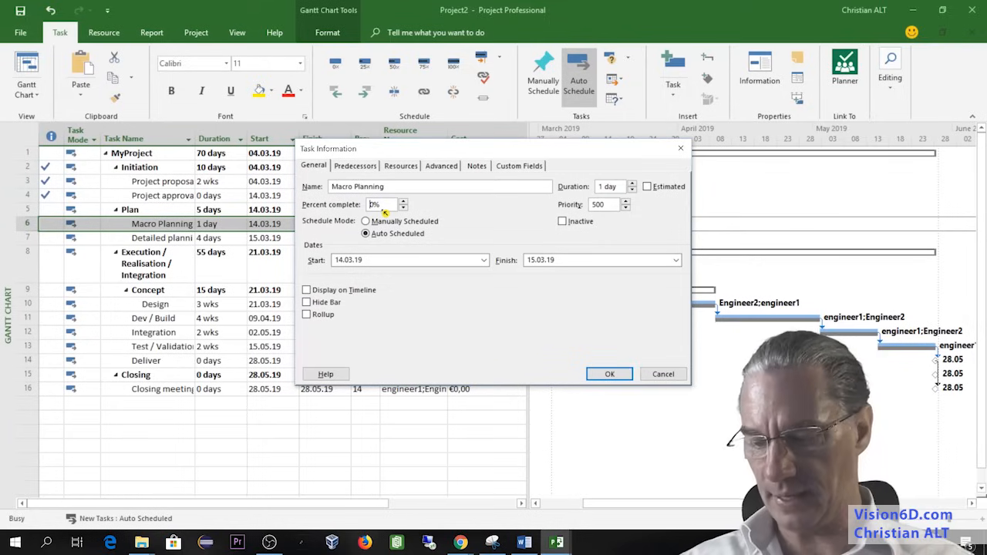
type("10")
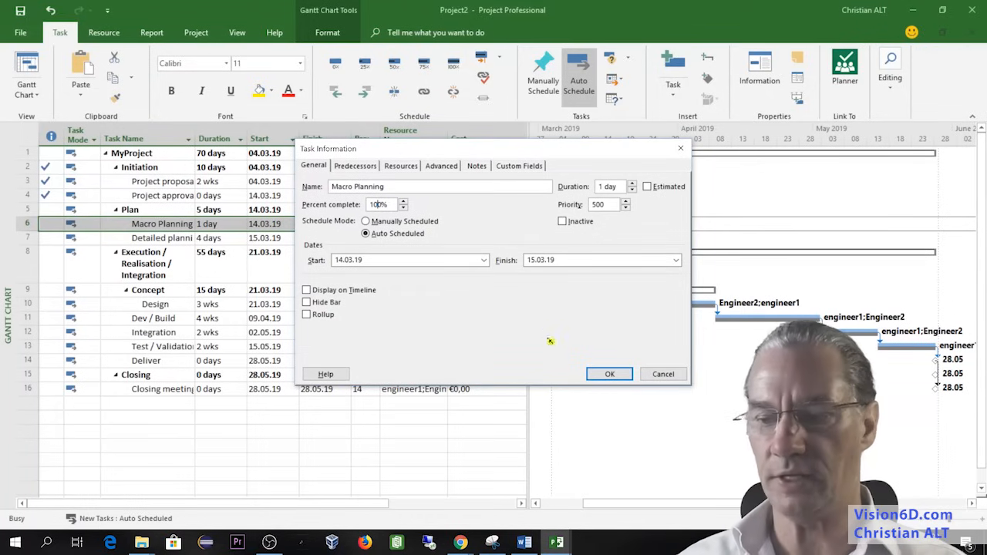
left_click(609, 374)
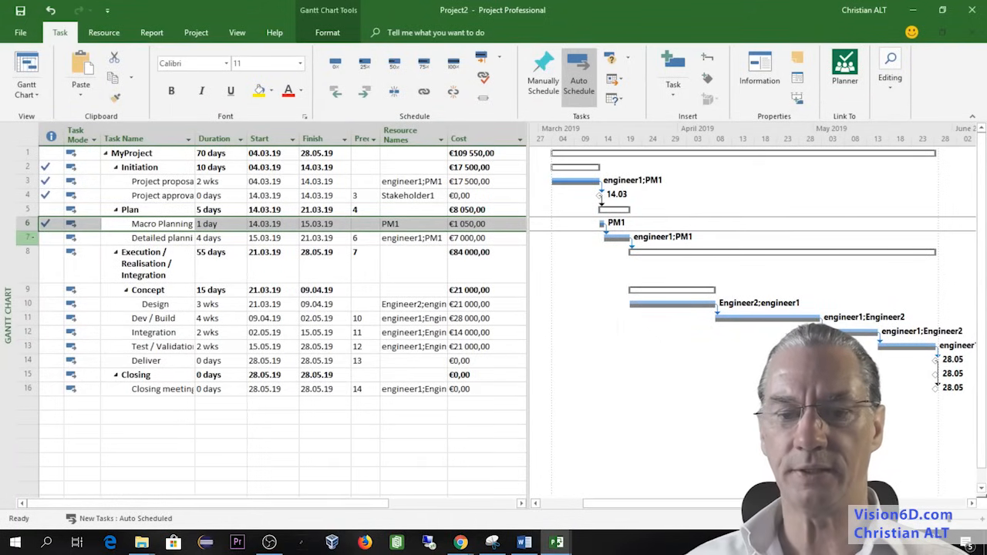
left_click(31, 238)
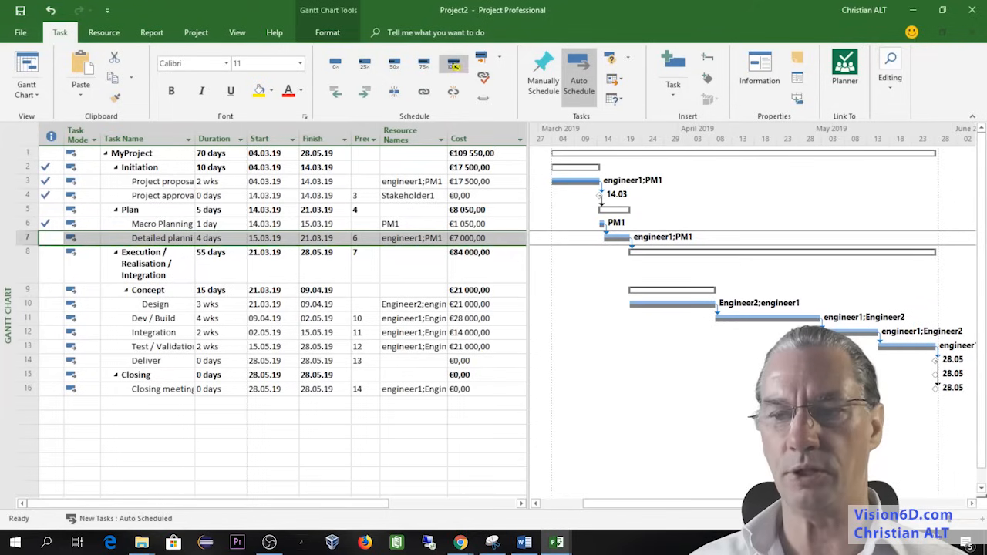
left_click(454, 63)
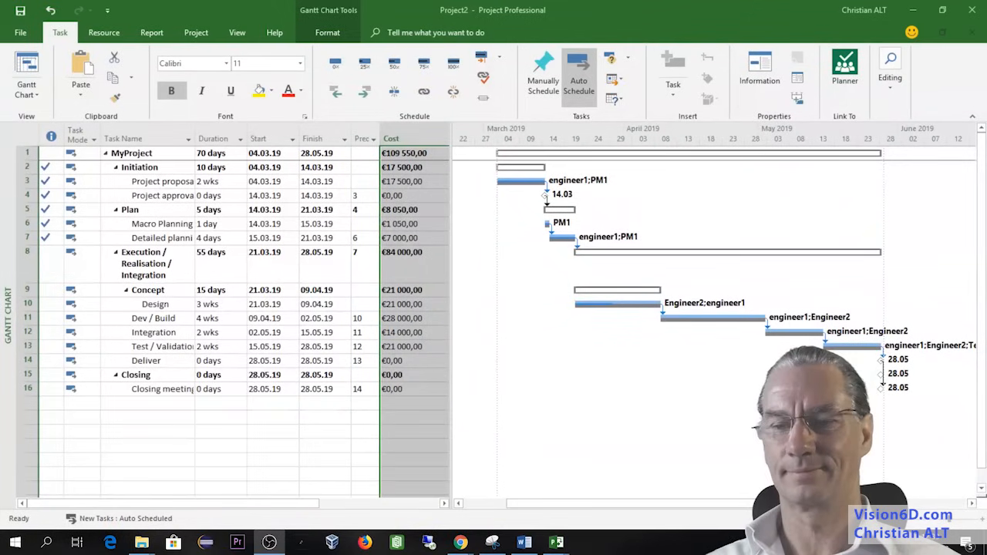
- Switch to the Tracking Gantt view and set the duration of the Design task to 4 wks
left_click(40, 98)
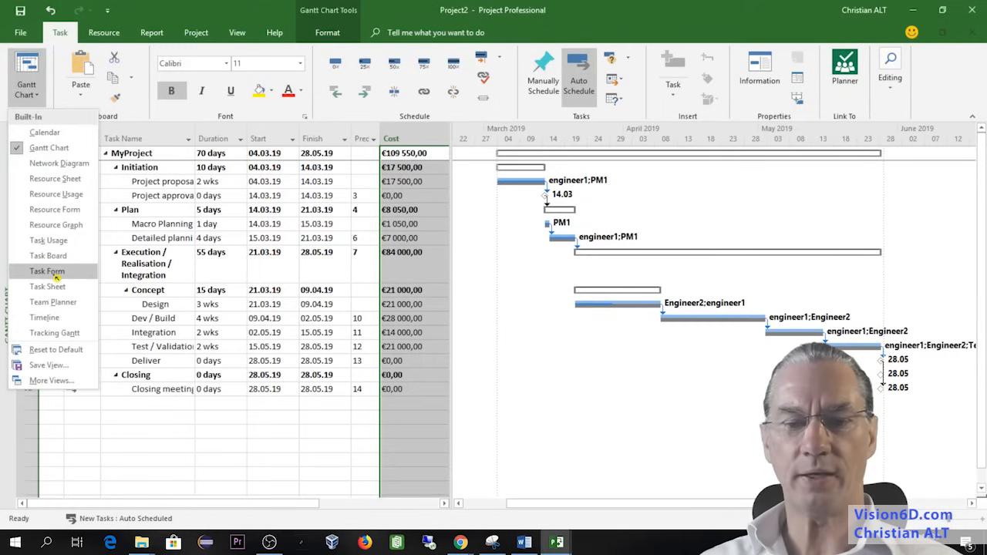
left_click(54, 333)
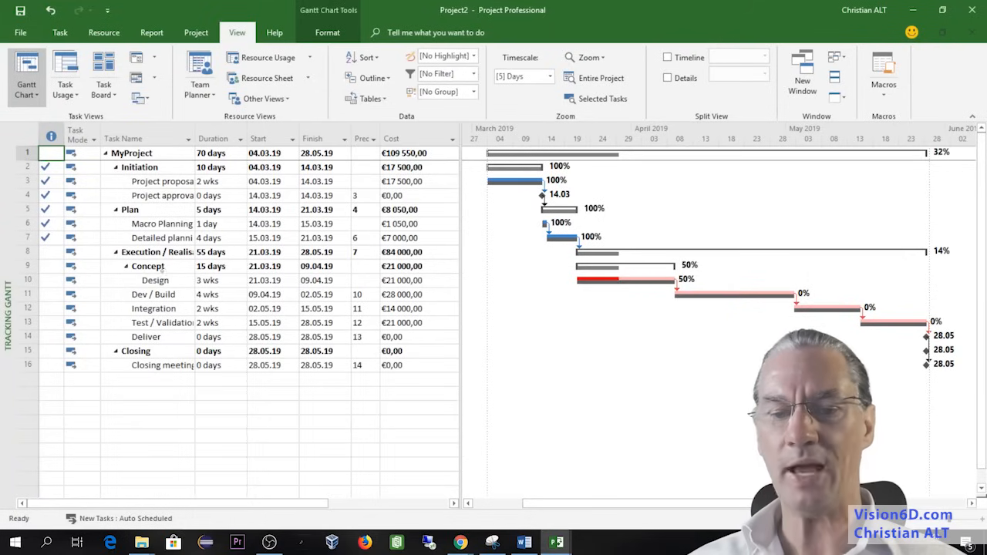
left_click(28, 280)
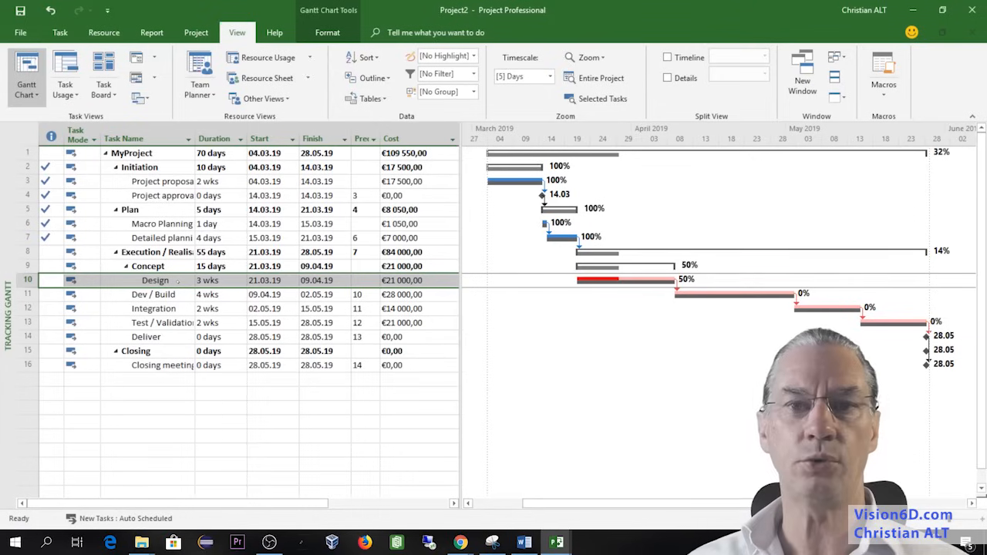
left_click(199, 281)
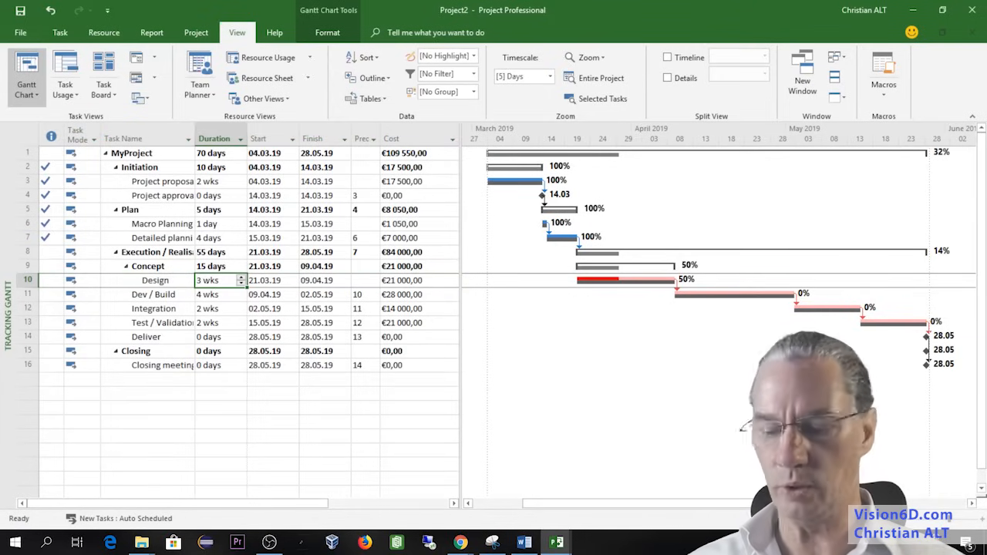
key("BackSpace")
type("4 ")
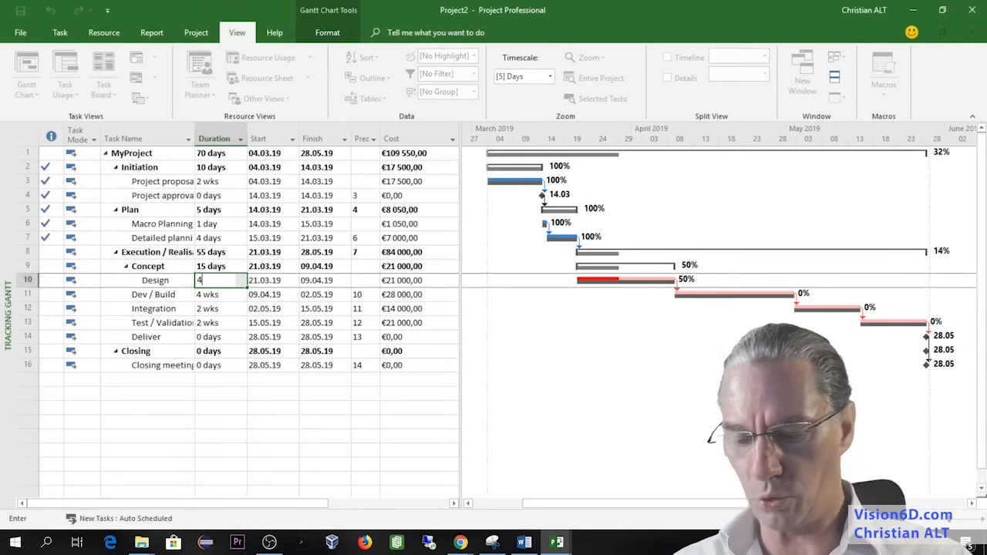
type("wks")
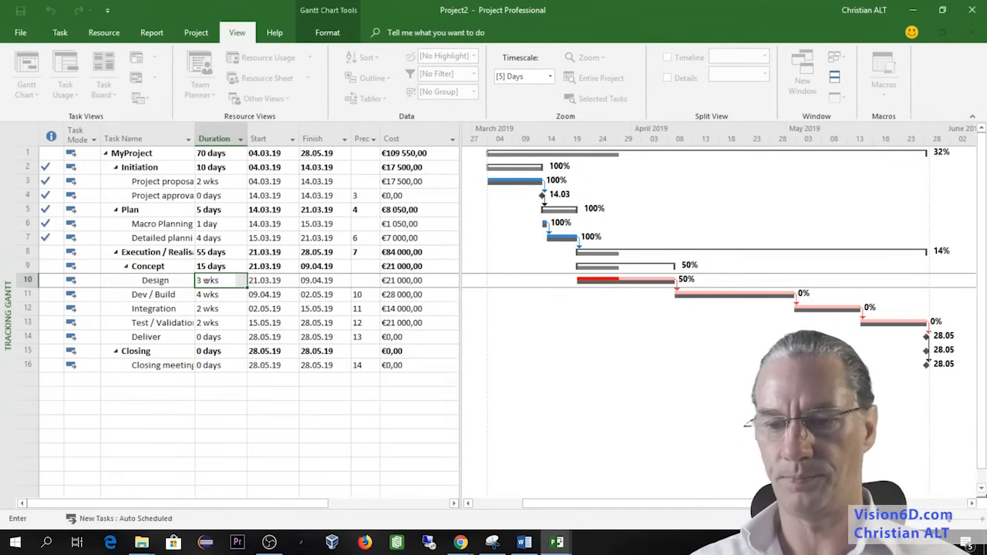
key("Return")
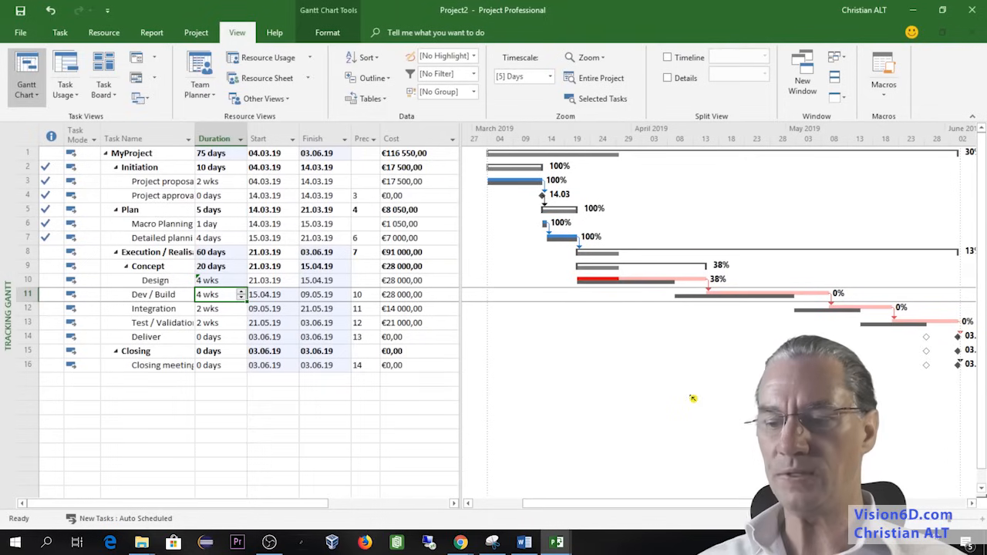
left_click_drag(653, 505, 678, 504)
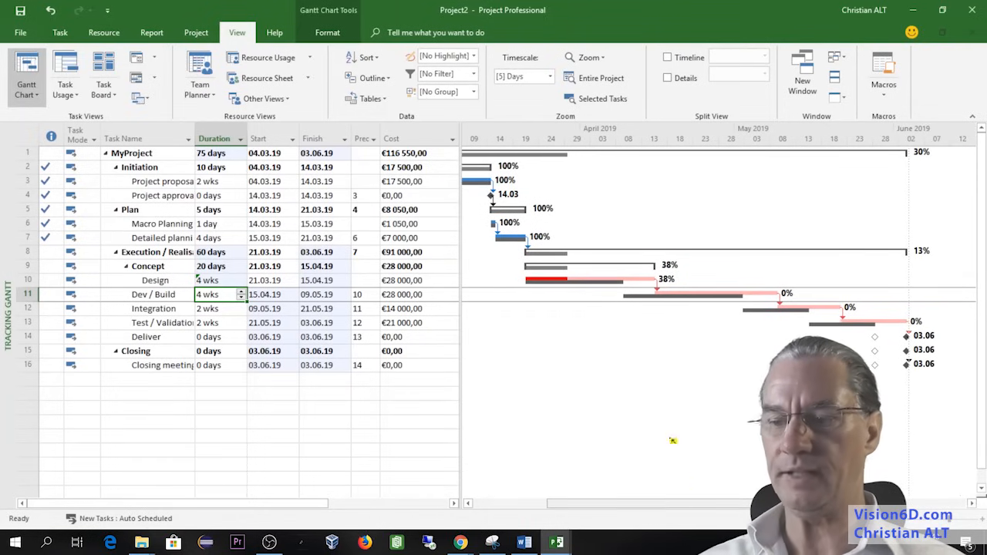